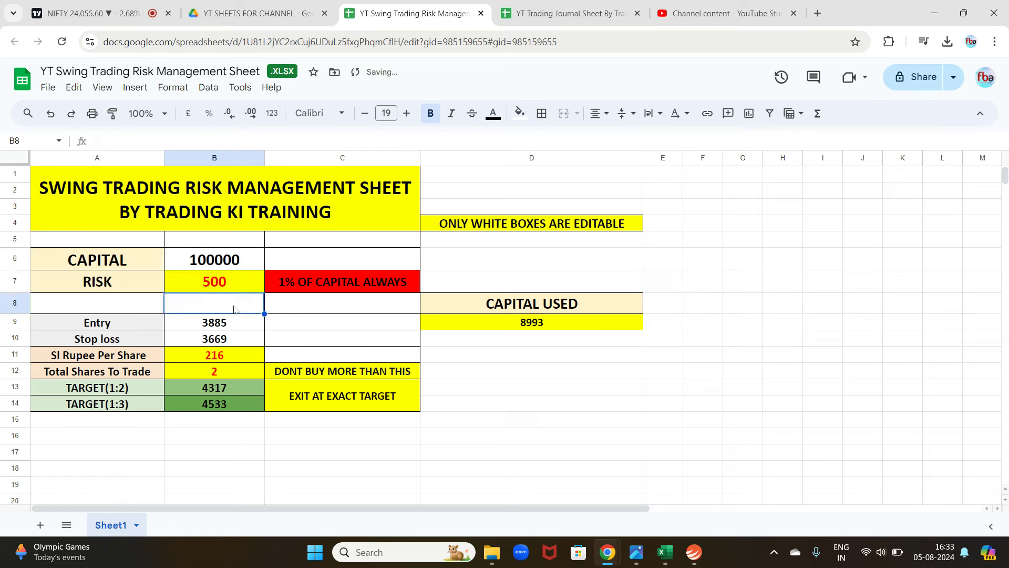
Examine the risk cell's formula and the capital used figure in the risk management sheet
click(224, 287)
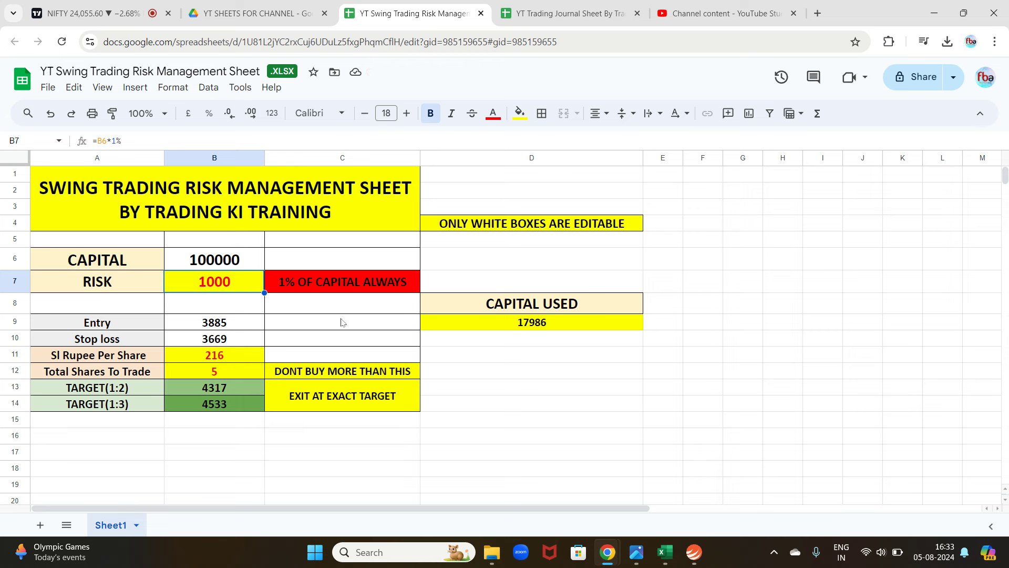
click(260, 310)
click(473, 343)
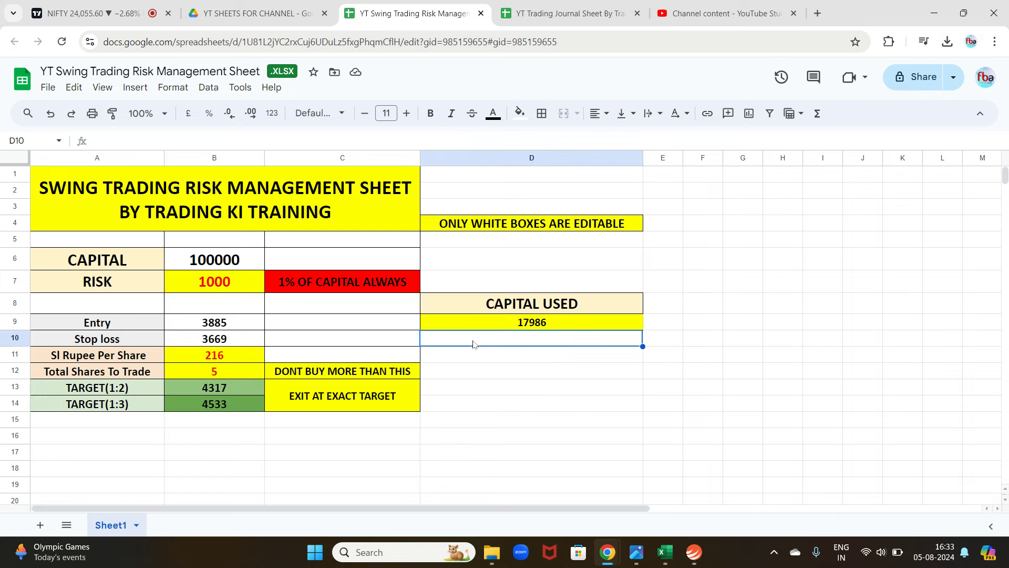
Set the capital in the risk management sheet to 1000000
click(231, 264)
text(10000)
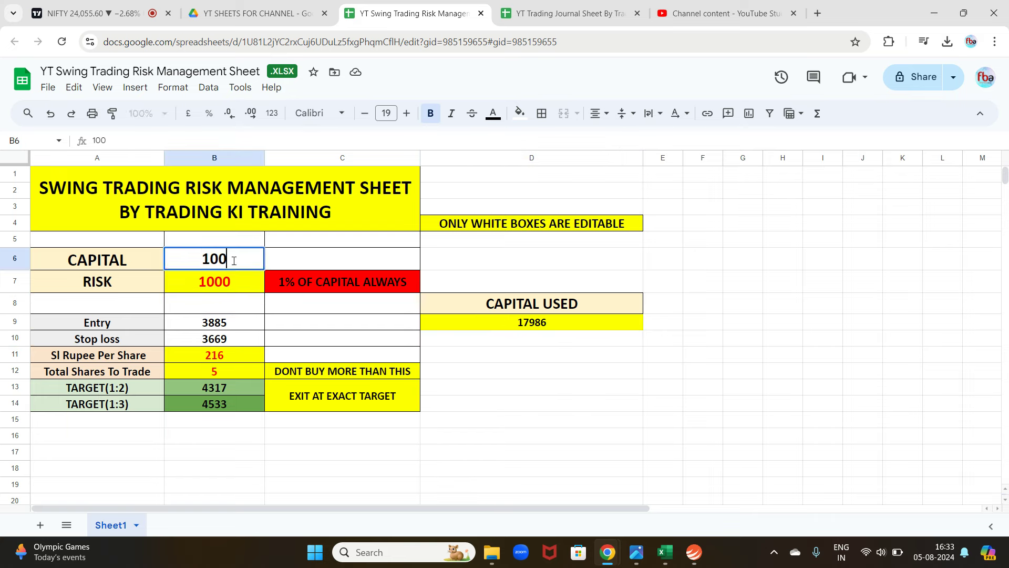
key(Return)
click(256, 263)
text(0)
text(1000000)
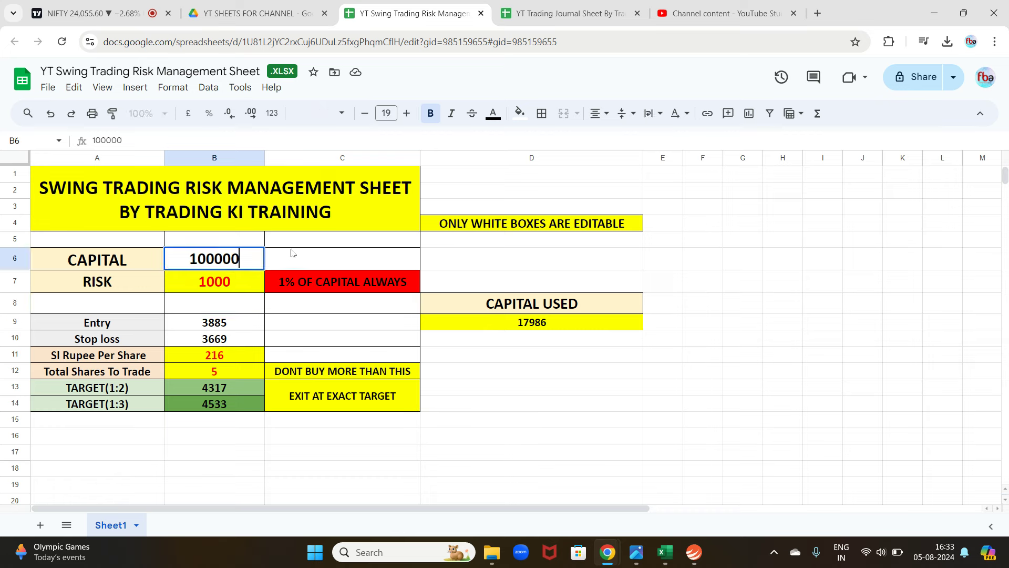
click(245, 322)
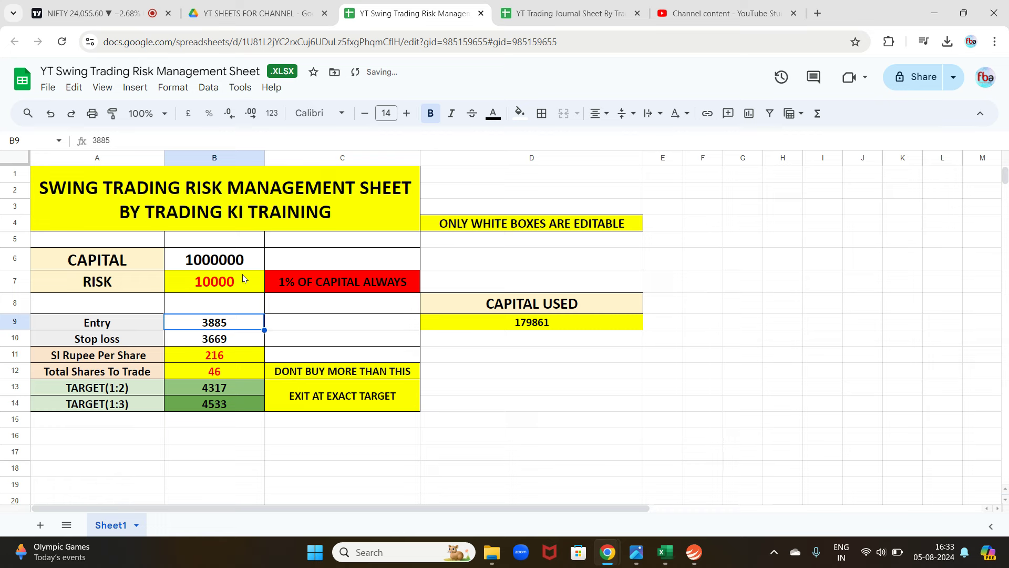
Examine how the risk cell is calculated from the capital in the risk management sheet
click(242, 287)
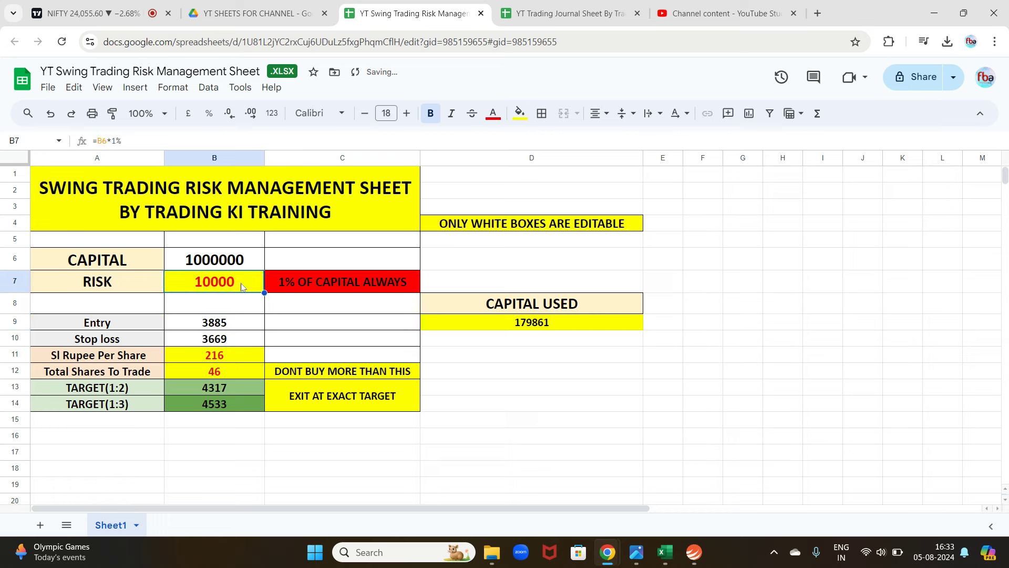
click(215, 262)
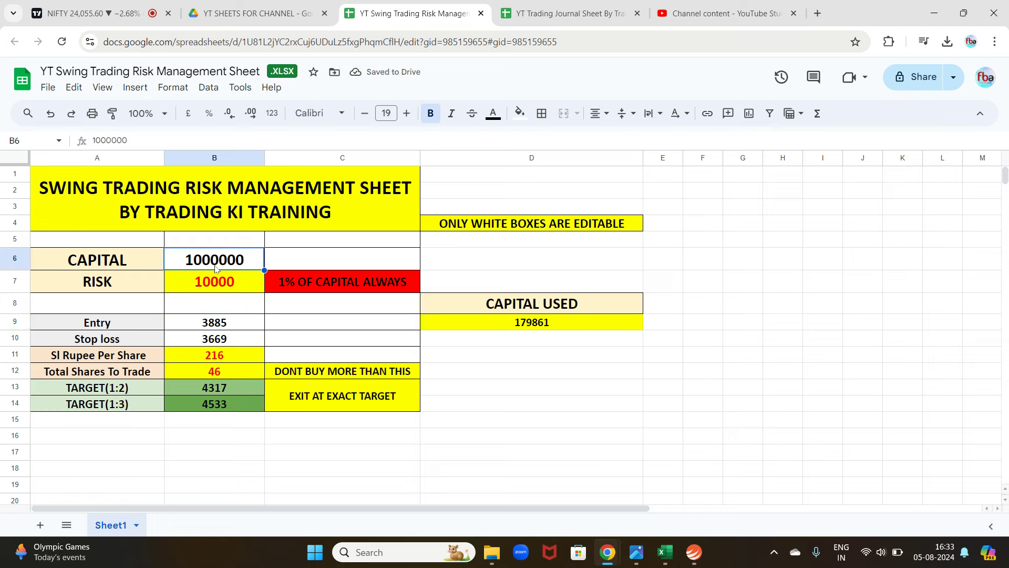
click(236, 309)
click(233, 263)
click(221, 295)
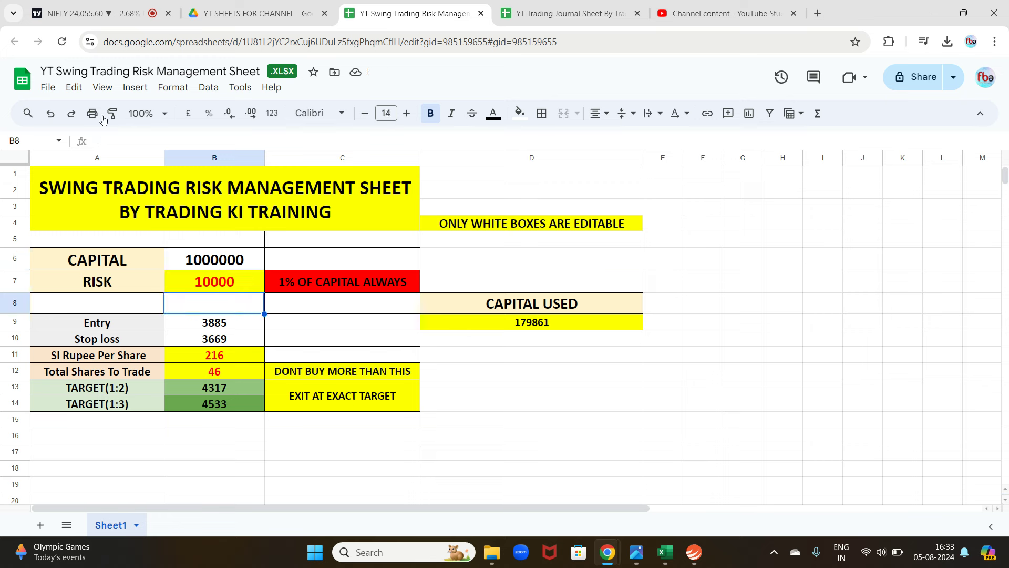
click(229, 265)
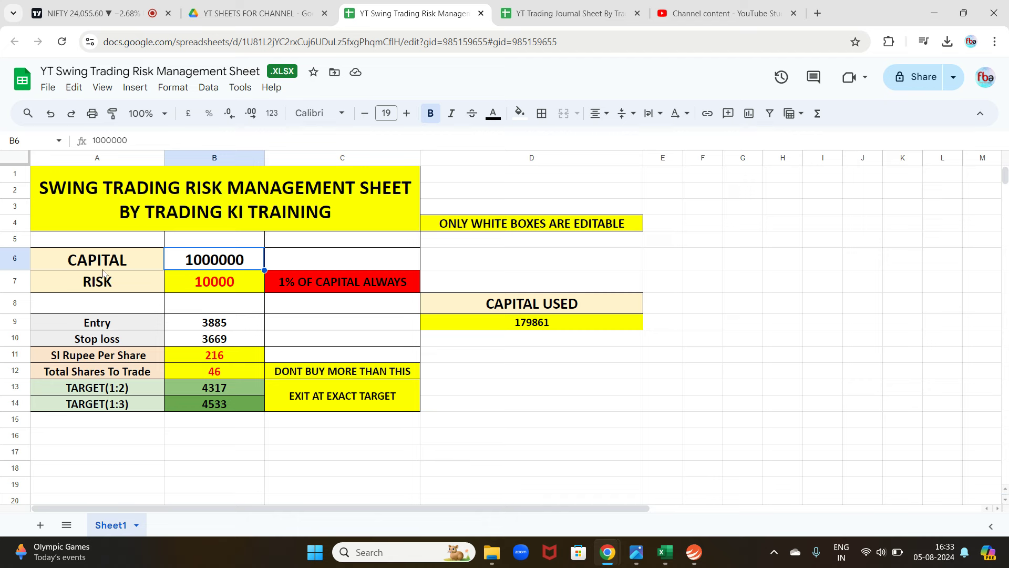
click(152, 290)
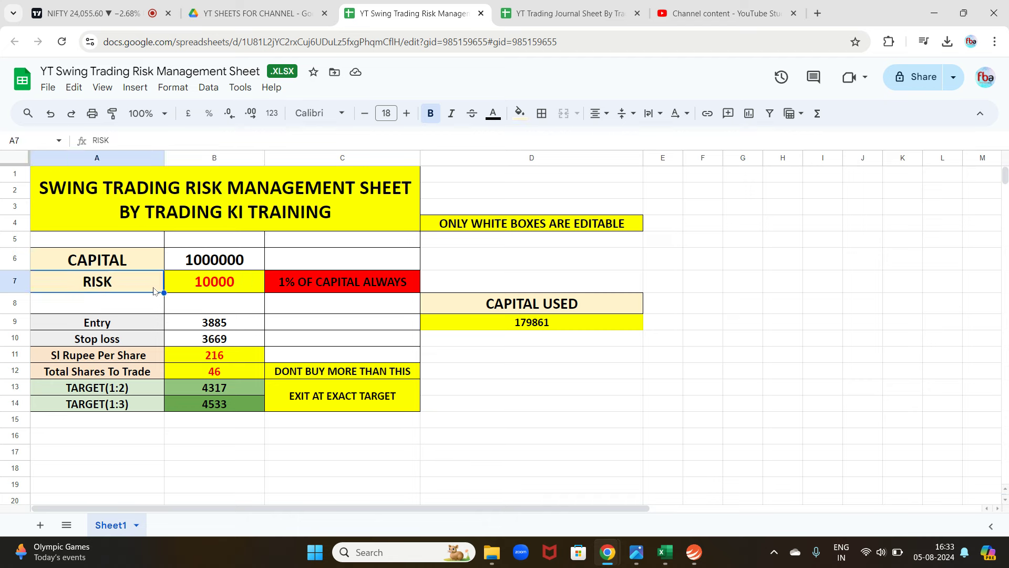
click(188, 267)
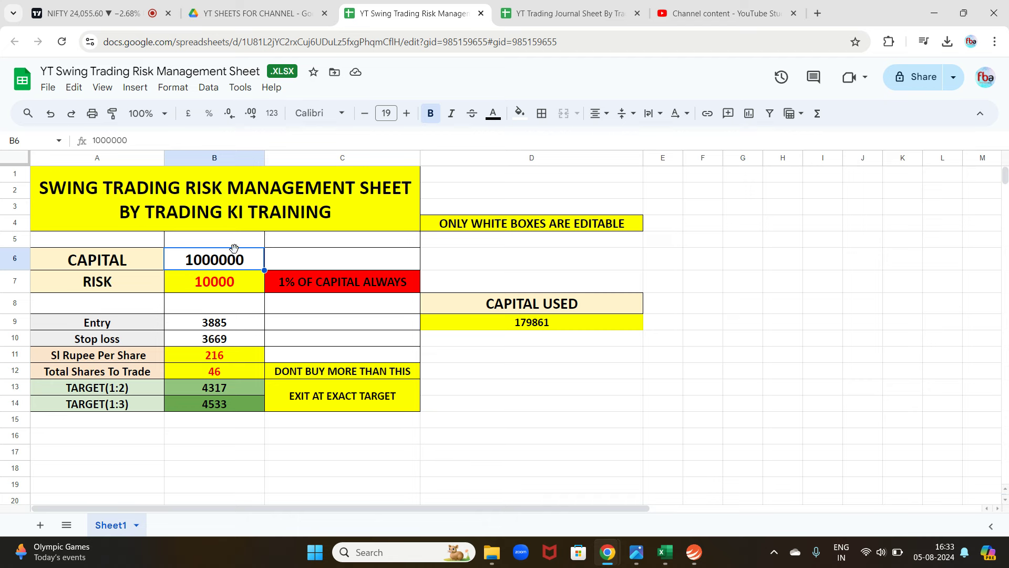
Switch to TradingView and examine the Nifty 50 daily chart from May up to the latest August candle
click(70, 9)
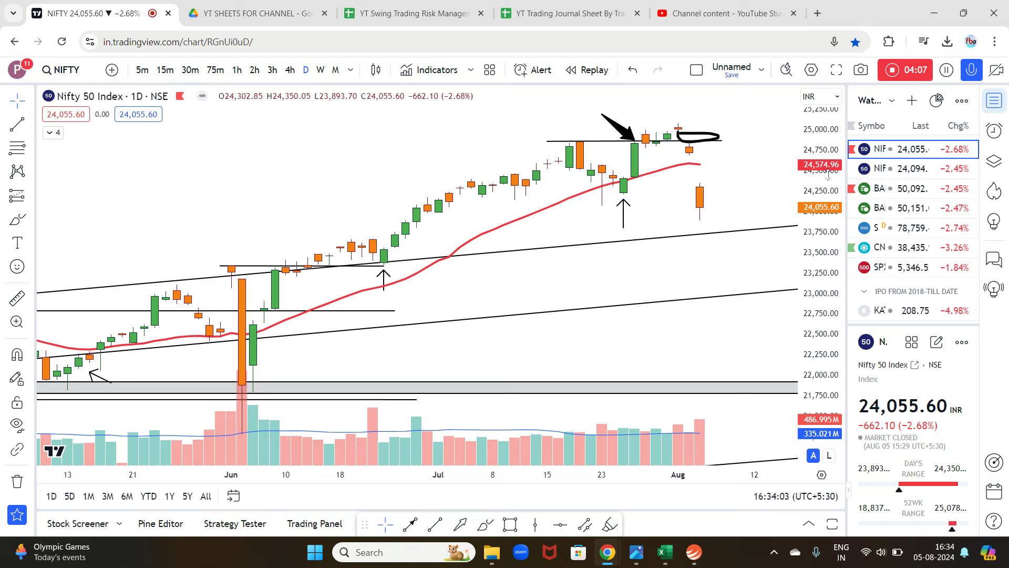
click(421, 14)
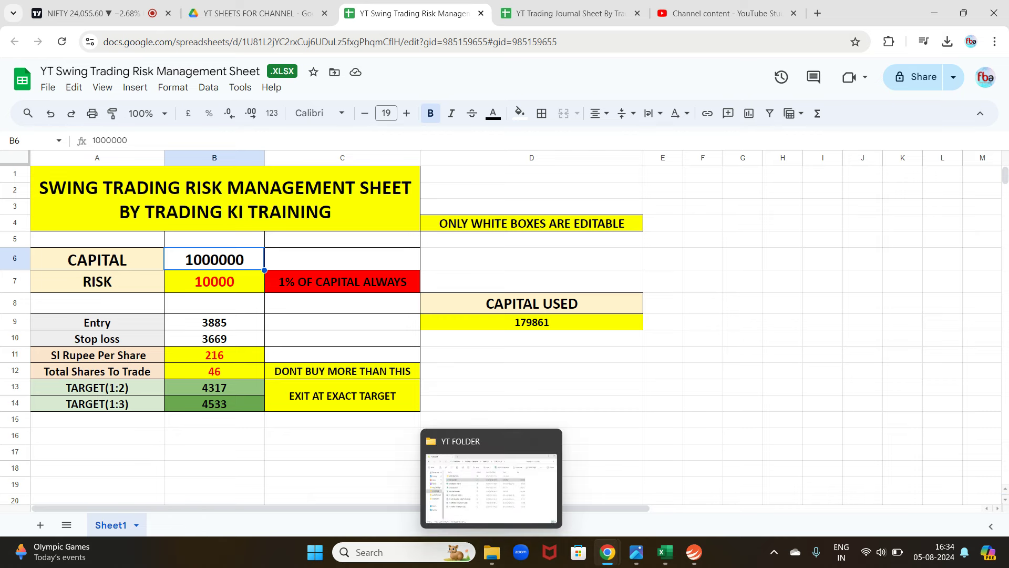
click(86, 13)
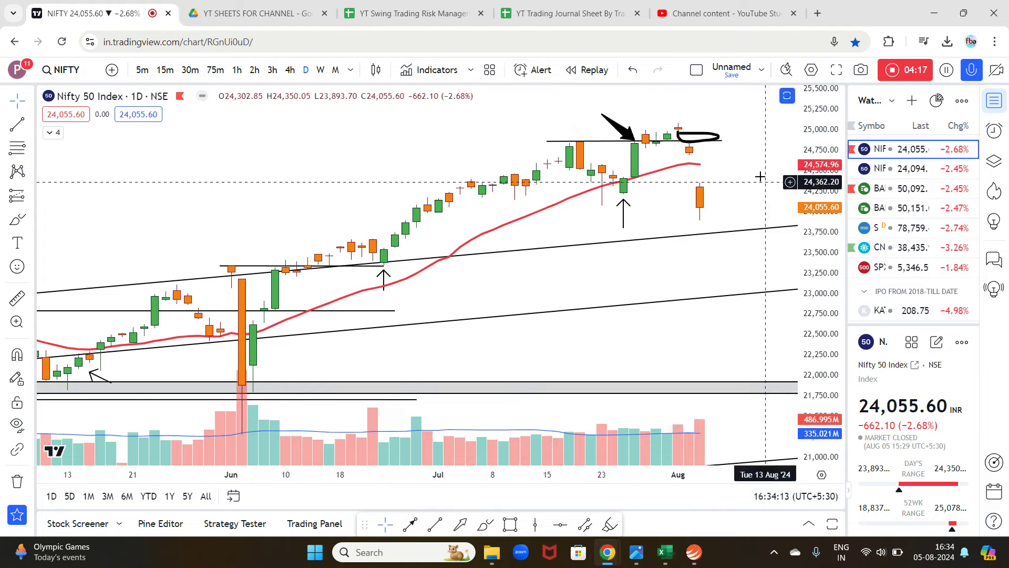
scroll(438, 147, left, 5)
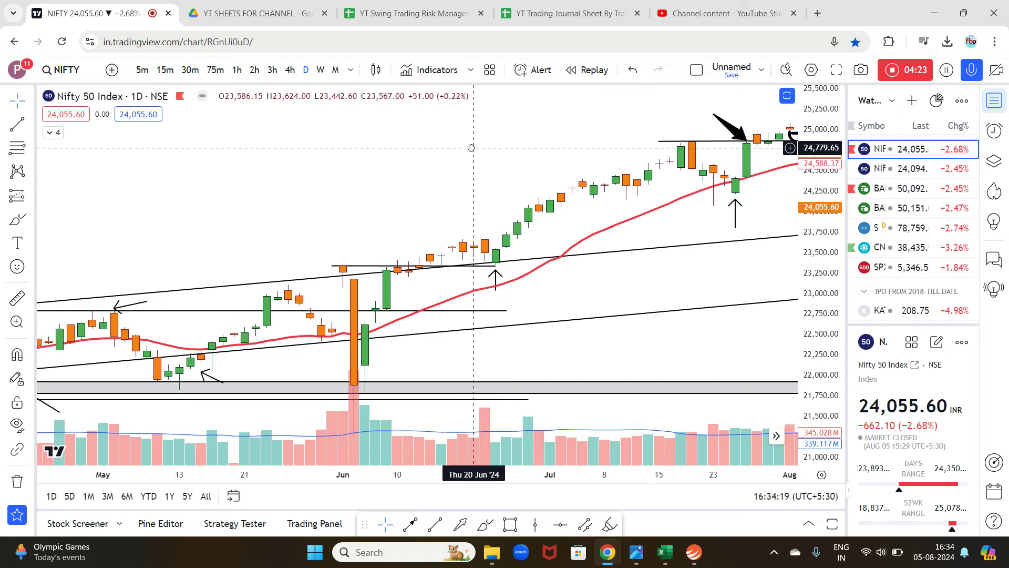
scroll(489, 153, left, 2)
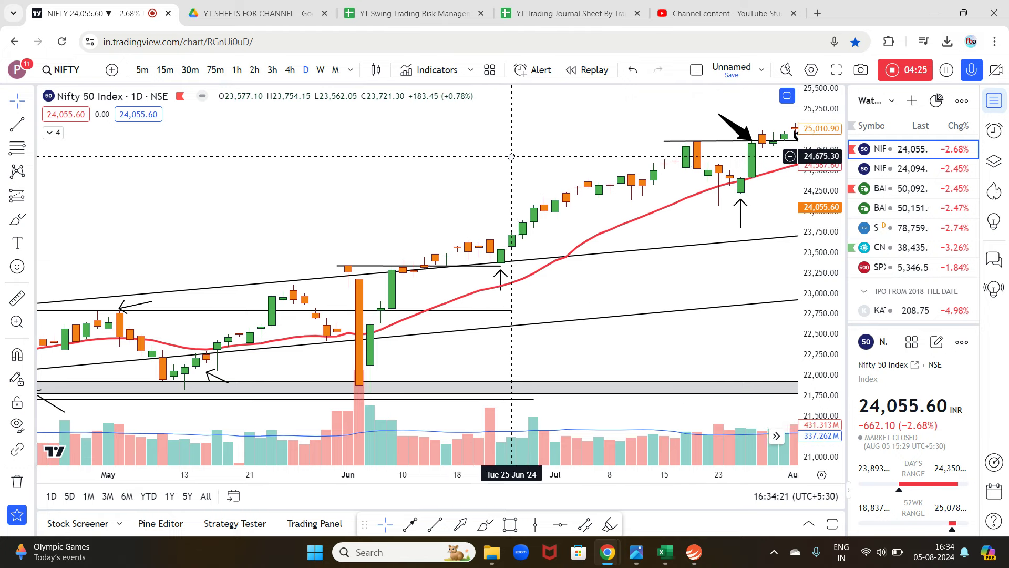
drag(510, 156, 507, 156)
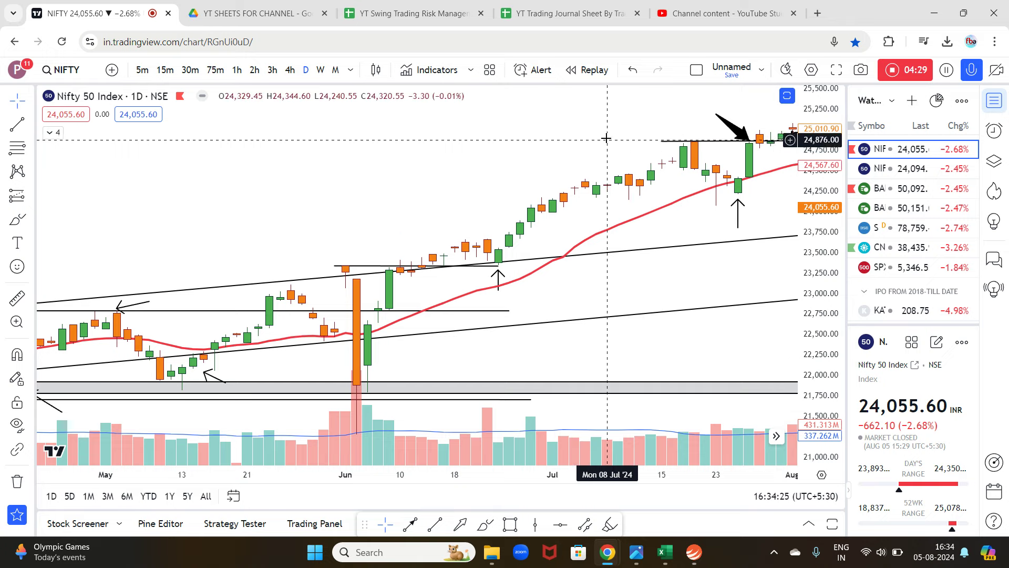
drag(603, 140, 497, 141)
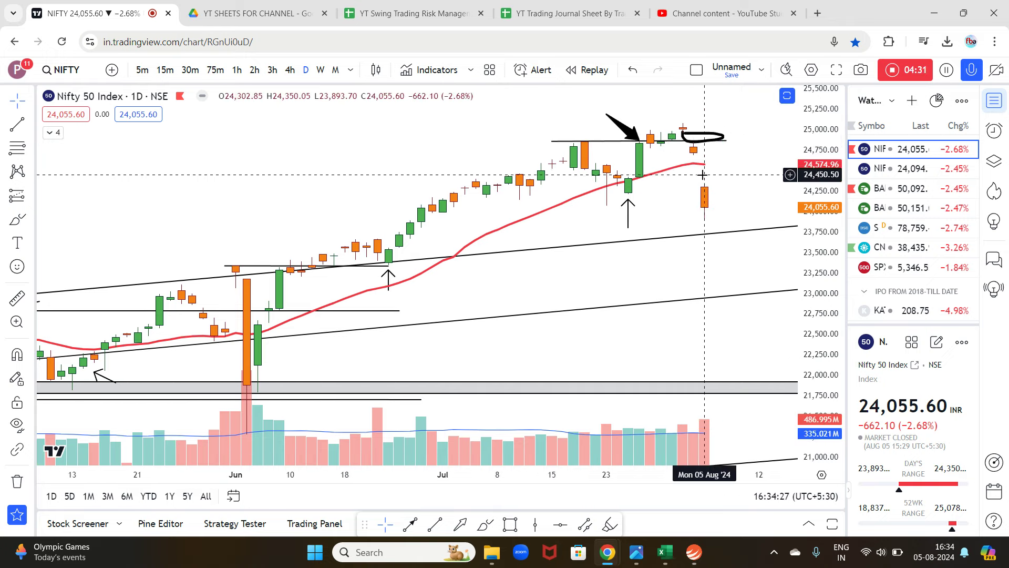
Draw a freehand brush loop around the gap between the last two daily candles on the Nifty 50 chart, and return to the cursor
click(18, 218)
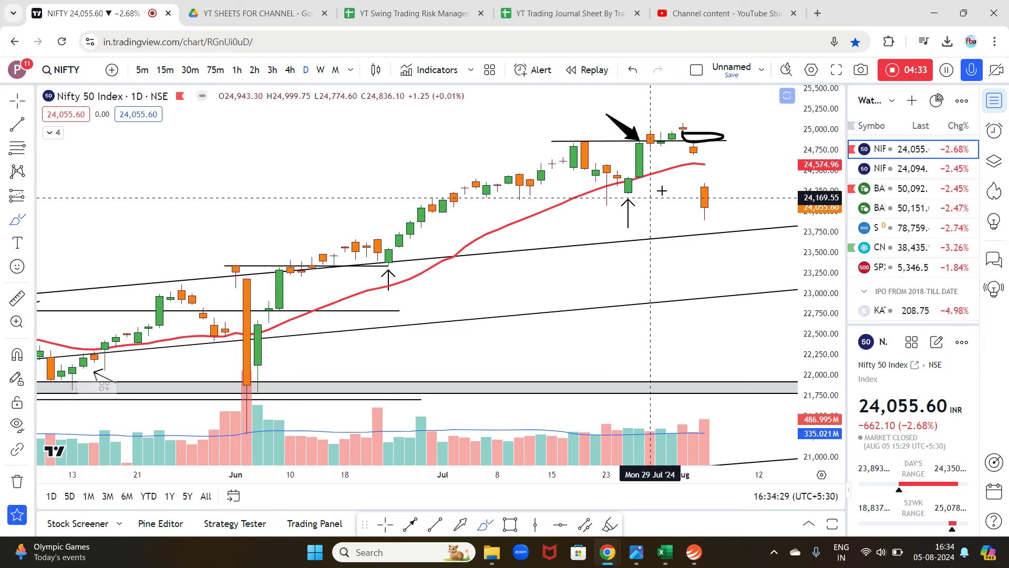
mouse_move(745, 156)
mouse_down()
mouse_move(684, 158)
mouse_move(684, 179)
mouse_move(764, 181)
mouse_move(745, 156)
mouse_up()
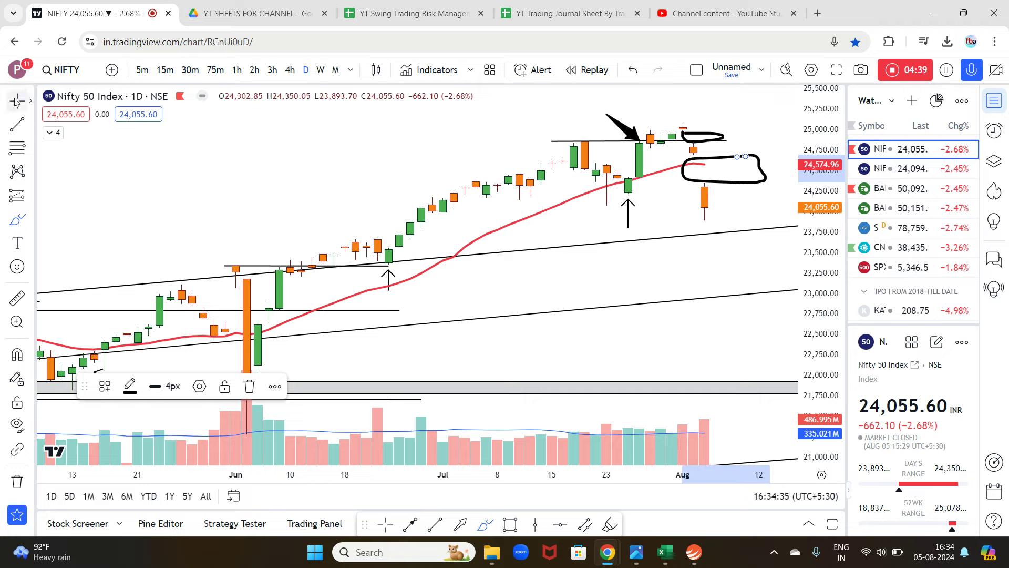
click(22, 100)
click(73, 101)
click(462, 158)
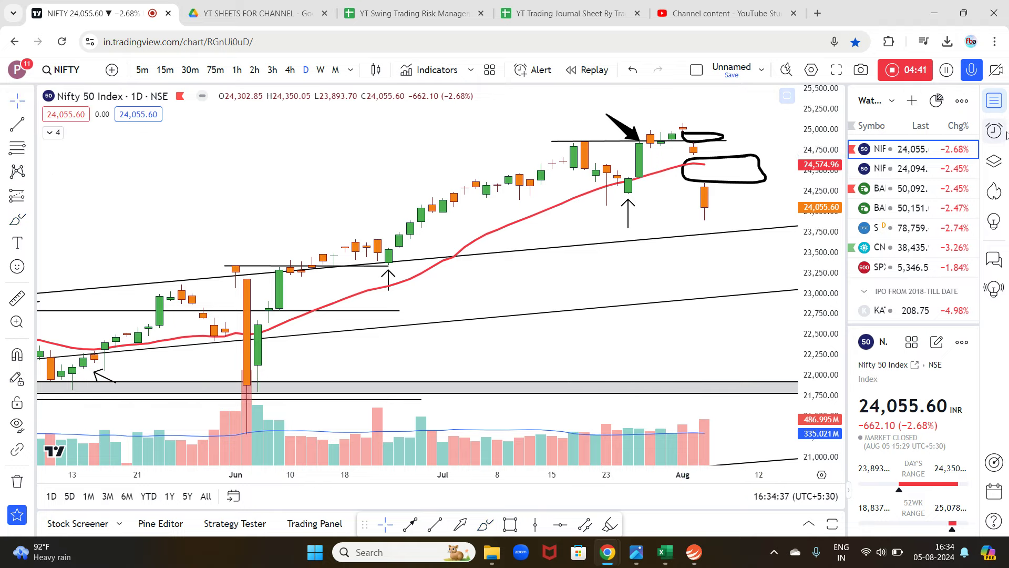
Load a NIFTY stocks watchlist and open the ABB India chart from it
click(862, 105)
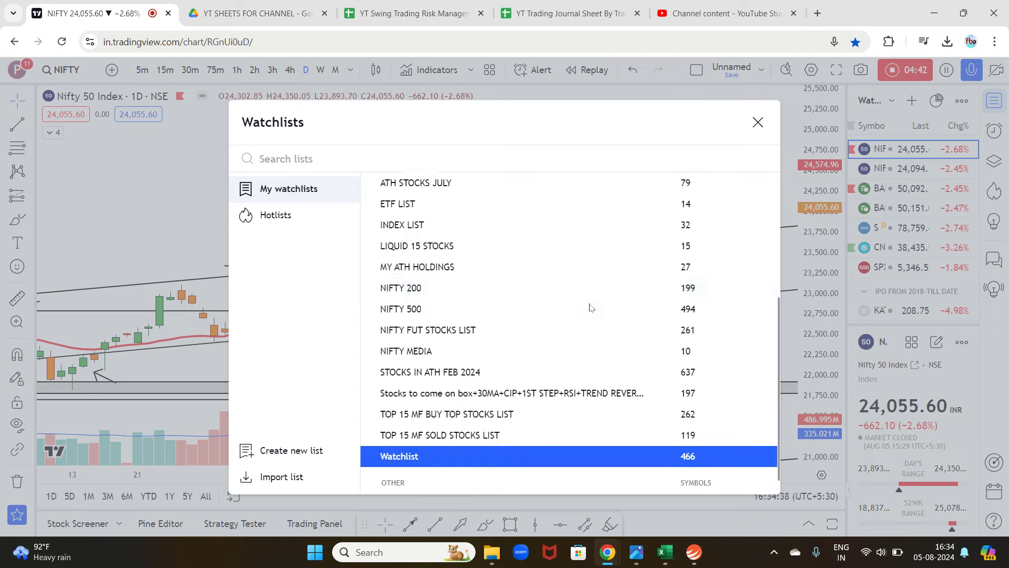
click(526, 271)
click(902, 151)
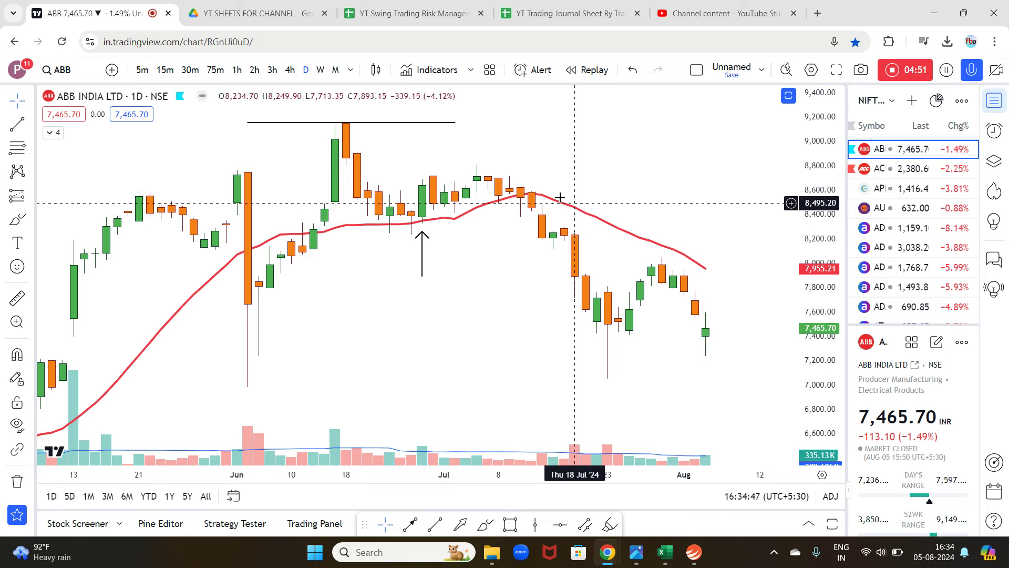
Switch to the risk management sheet, set the capital to 20000 and check the risk cell
click(404, 13)
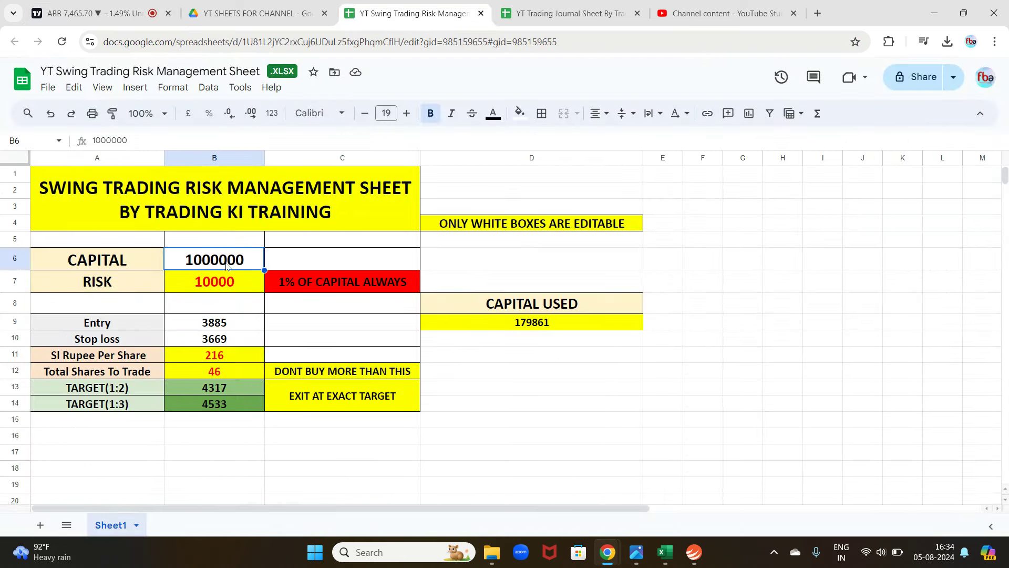
text(20000)
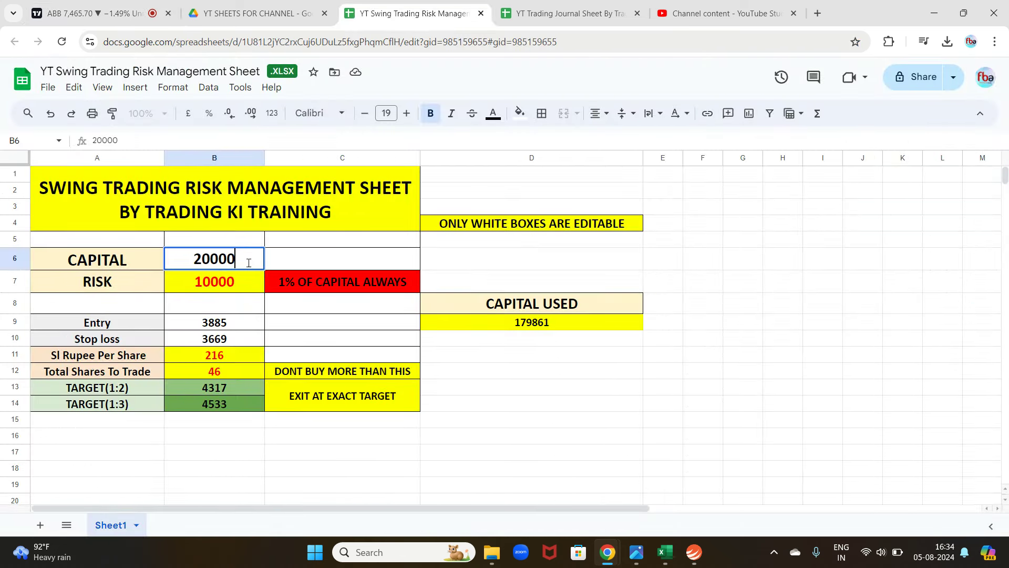
click(254, 305)
click(217, 280)
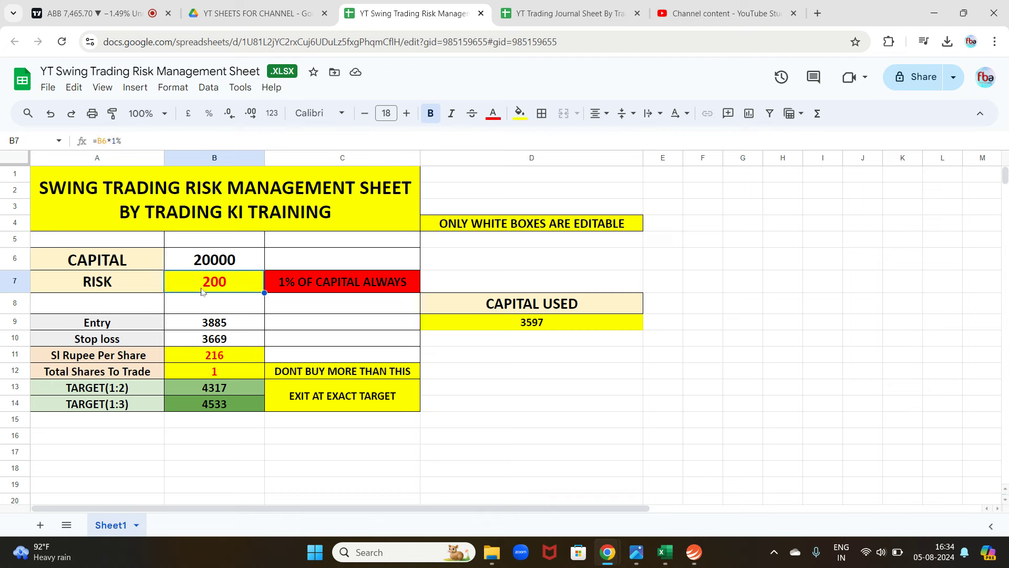
Switch to the trading journal sheet and examine the scrip, buy date and strategy cells of the second entry
click(579, 13)
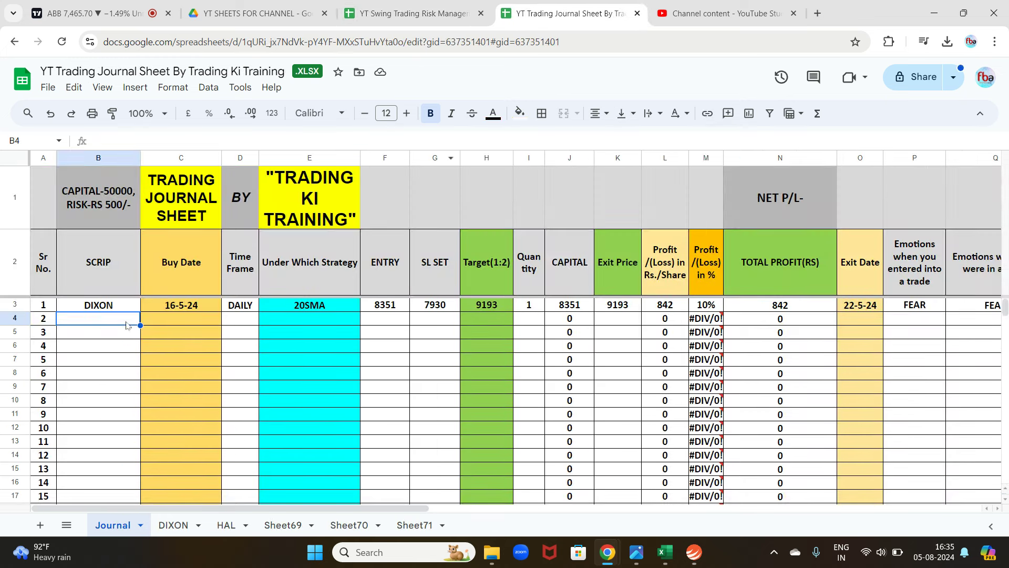
click(184, 322)
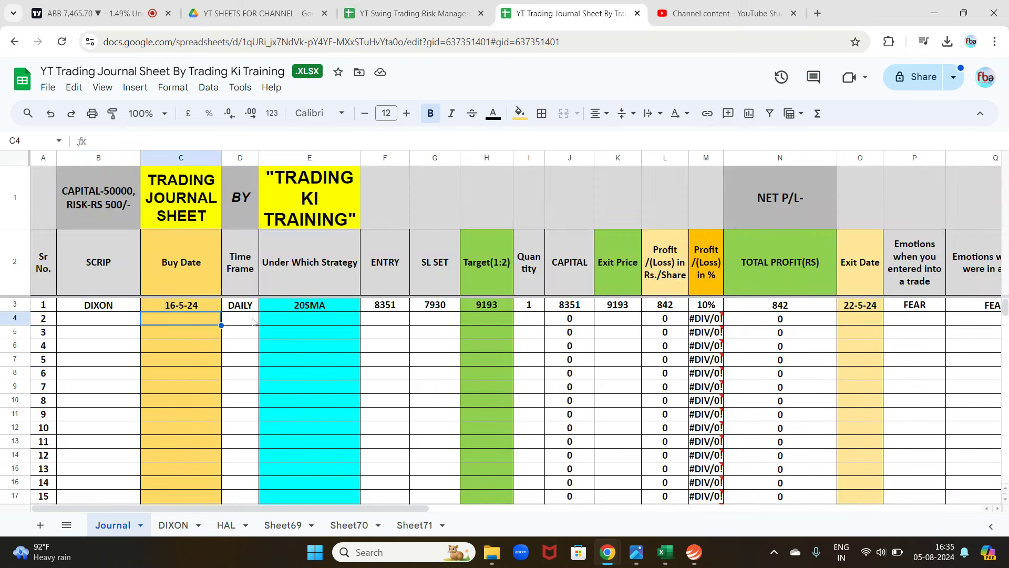
click(115, 323)
click(193, 320)
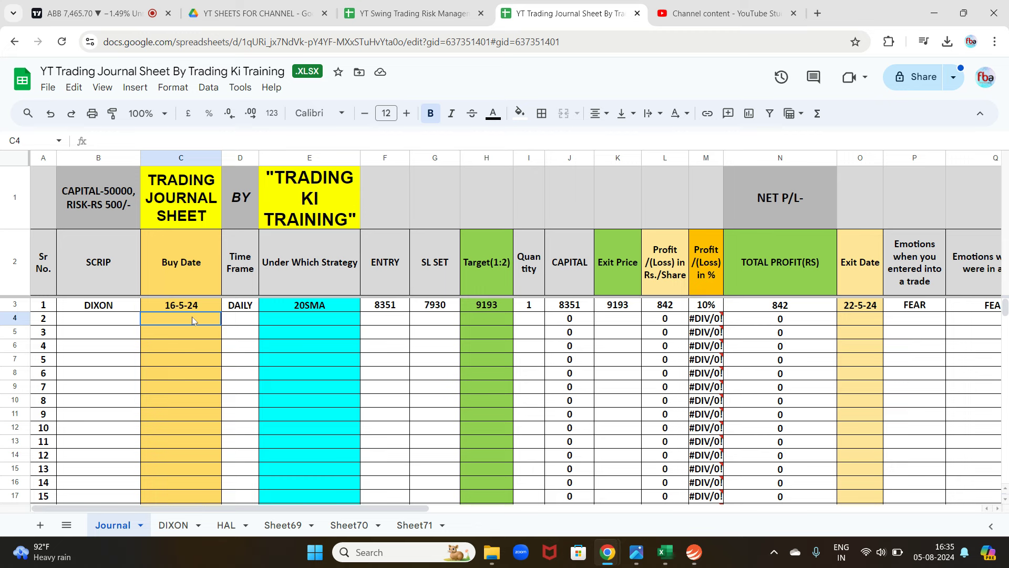
click(305, 319)
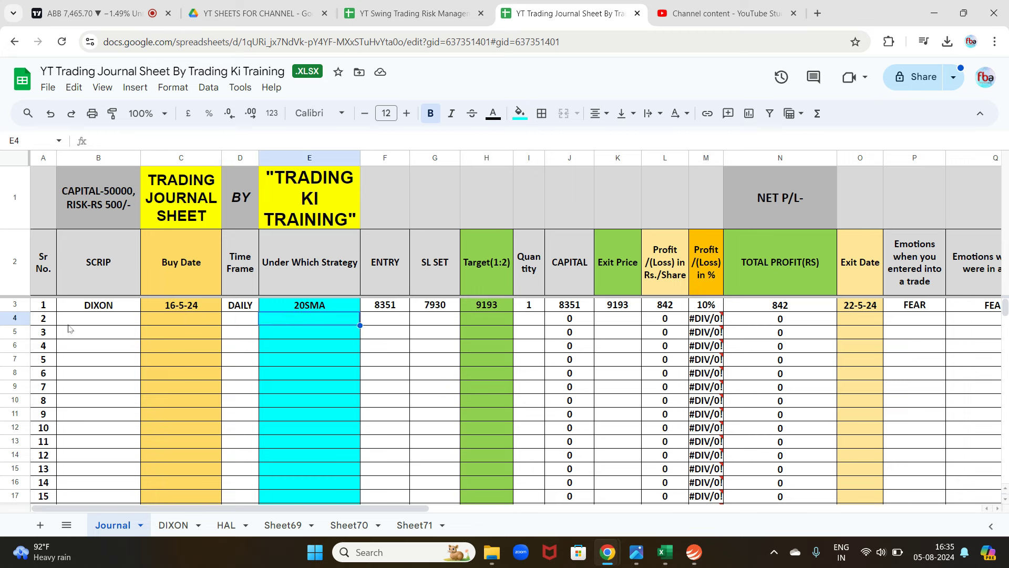
click(109, 320)
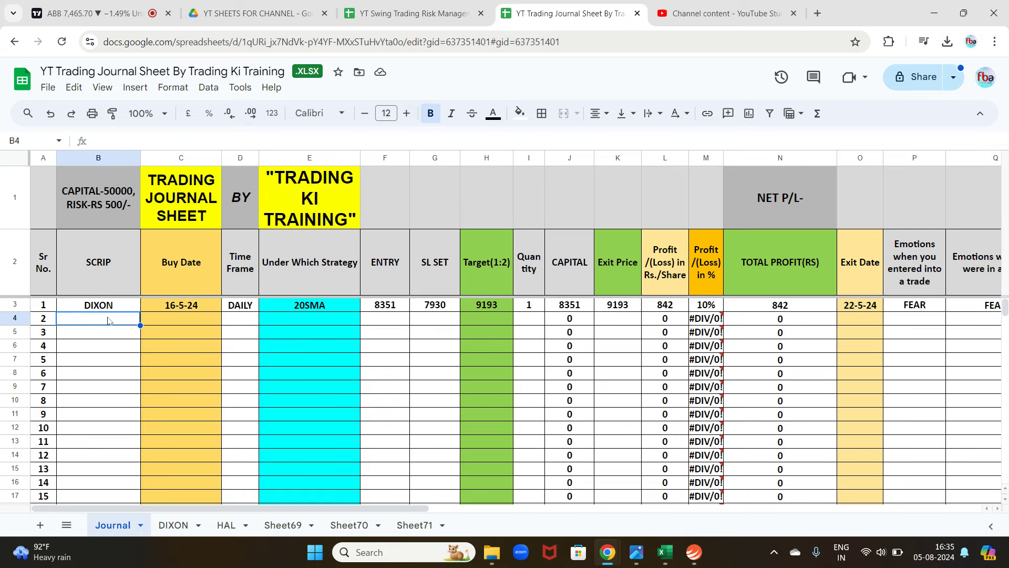
Review the trading journal and the ABB India chart, and return to the risk management sheet
click(404, 14)
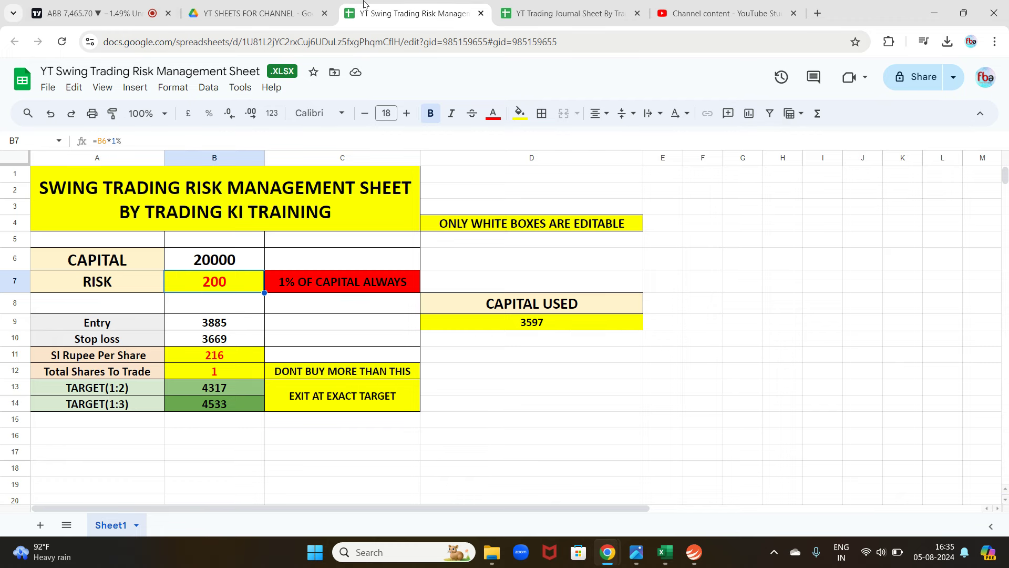
click(563, 20)
click(131, 14)
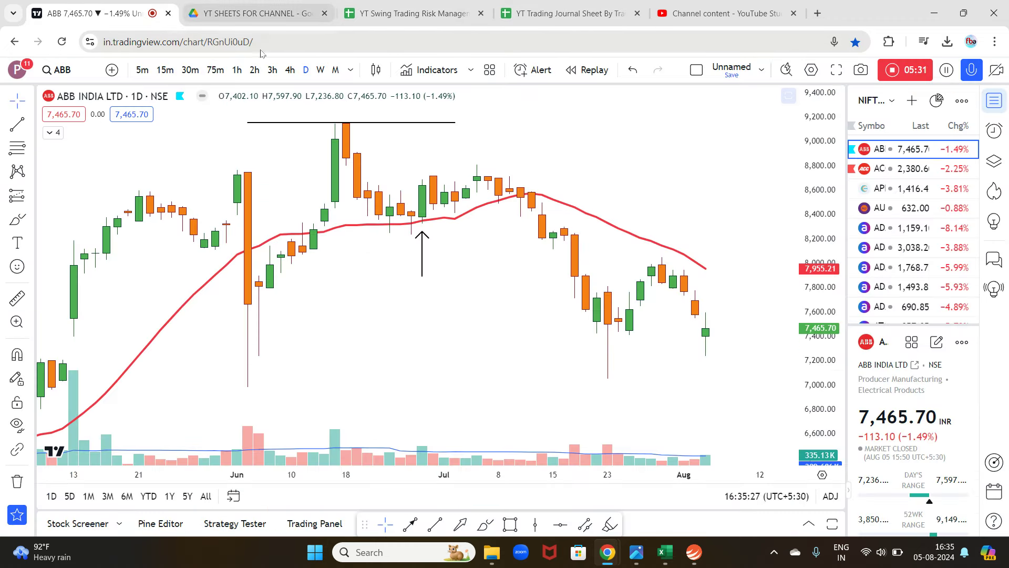
click(560, 14)
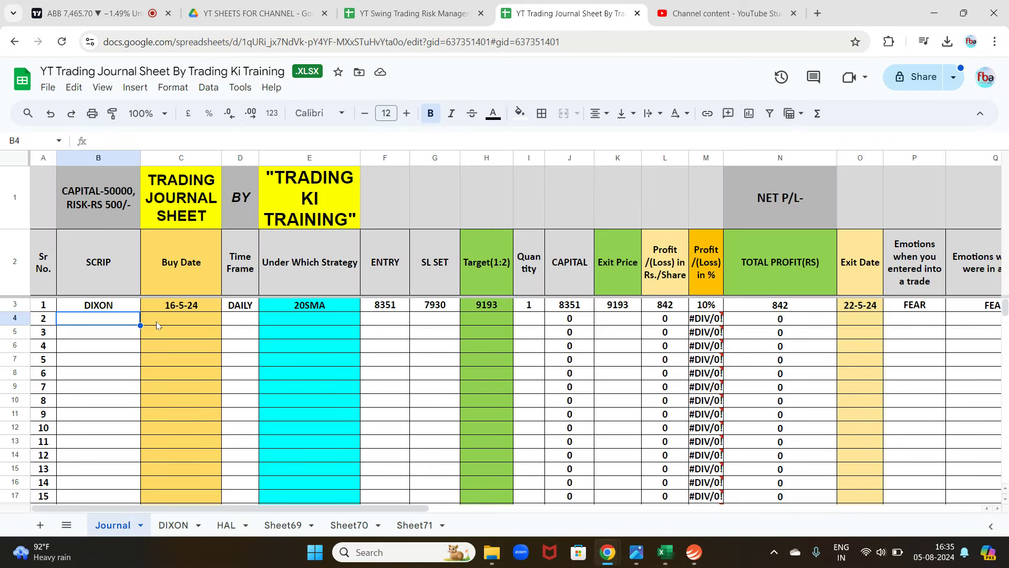
click(440, 13)
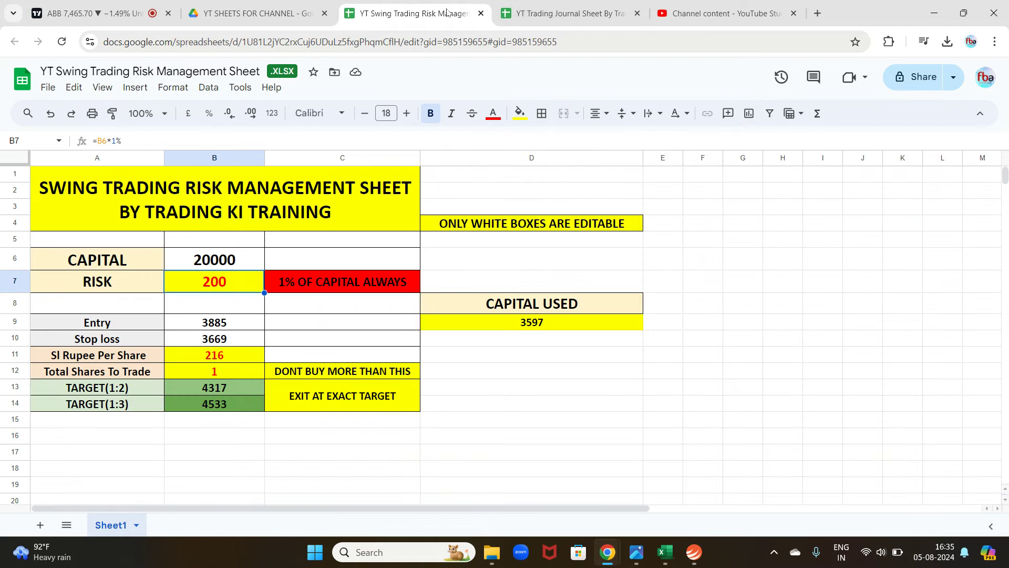
Switch to the TradingView chart and review the watchlist's daily charts from ACC through Adani Power
click(525, 13)
click(42, 13)
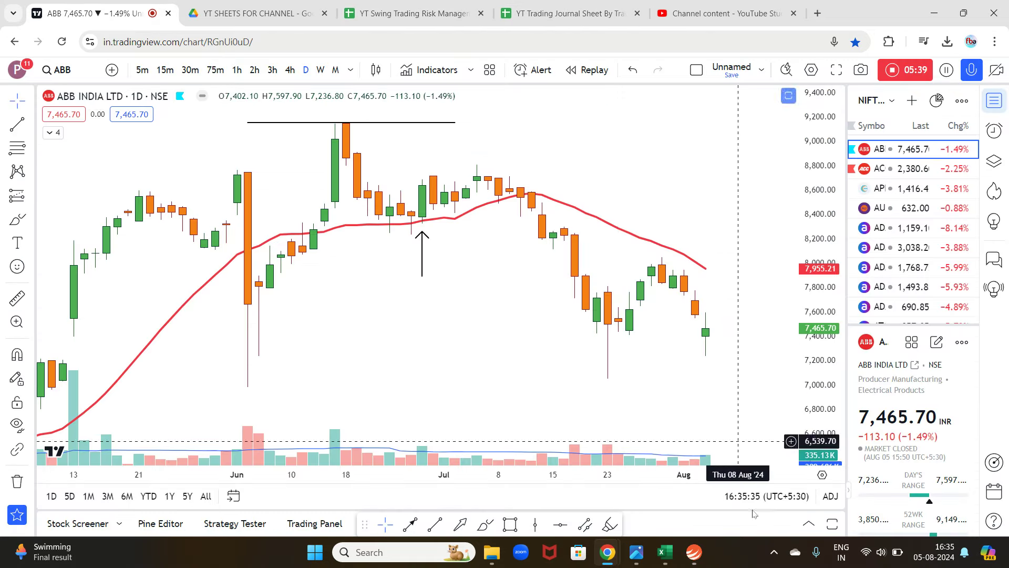
click(901, 170)
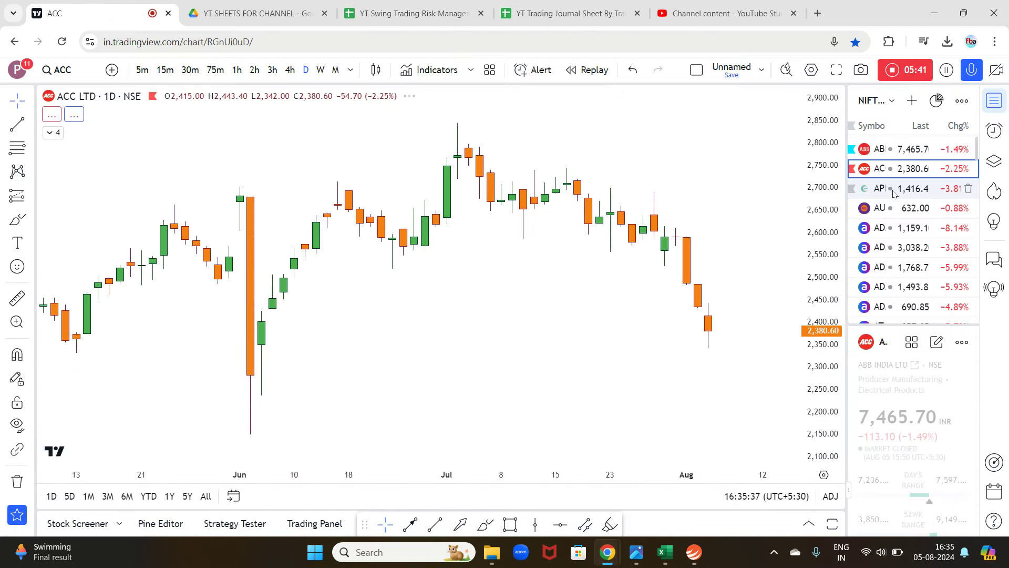
click(893, 189)
click(892, 209)
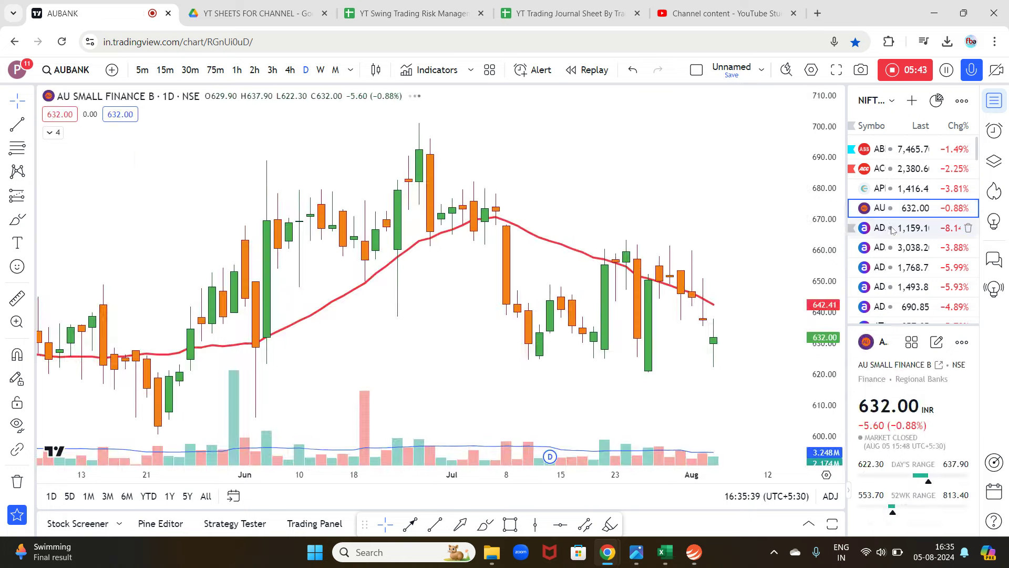
click(892, 228)
click(892, 248)
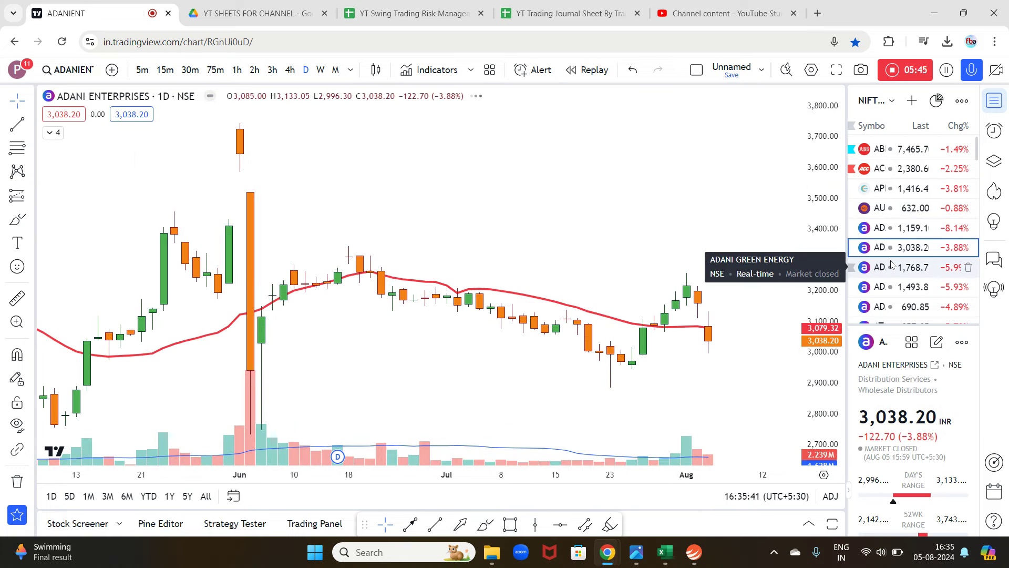
click(892, 267)
click(891, 287)
click(888, 307)
Review the daily charts of the watchlist stocks after Adani Power, through Apollo Hospitals, rechecking Adani Wilmar
scroll(888, 247, down, 3)
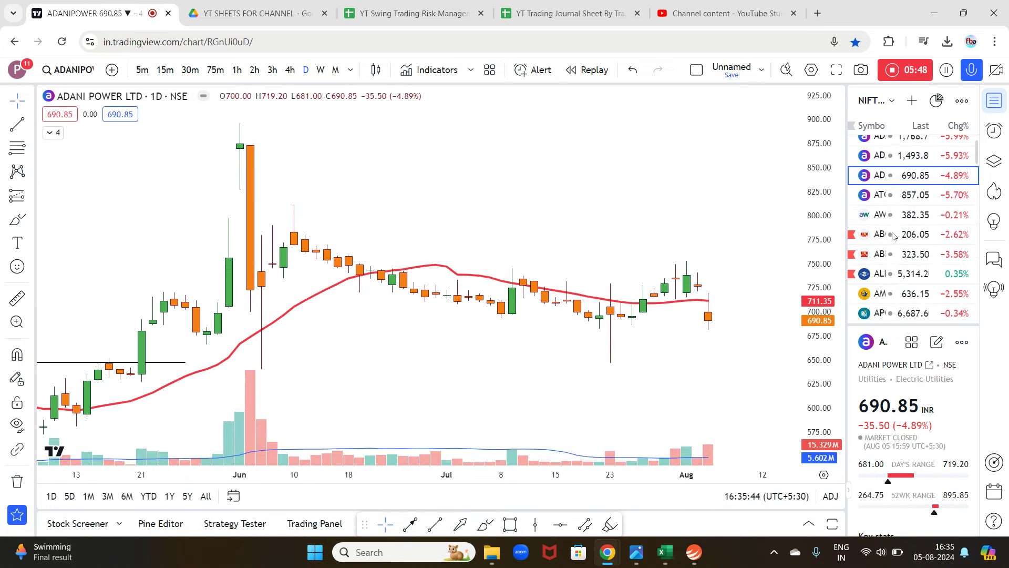
click(887, 197)
click(887, 216)
click(888, 234)
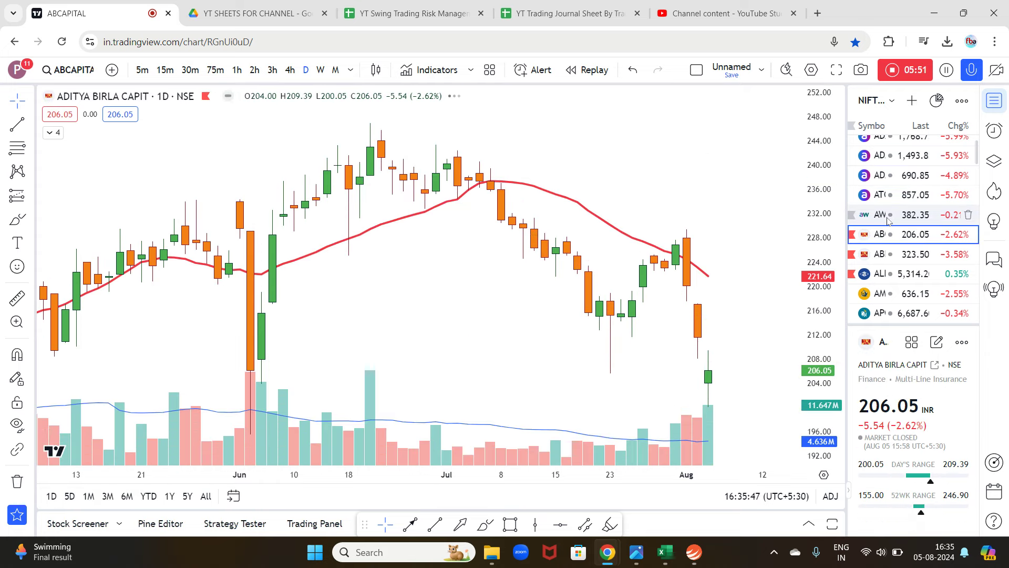
click(888, 220)
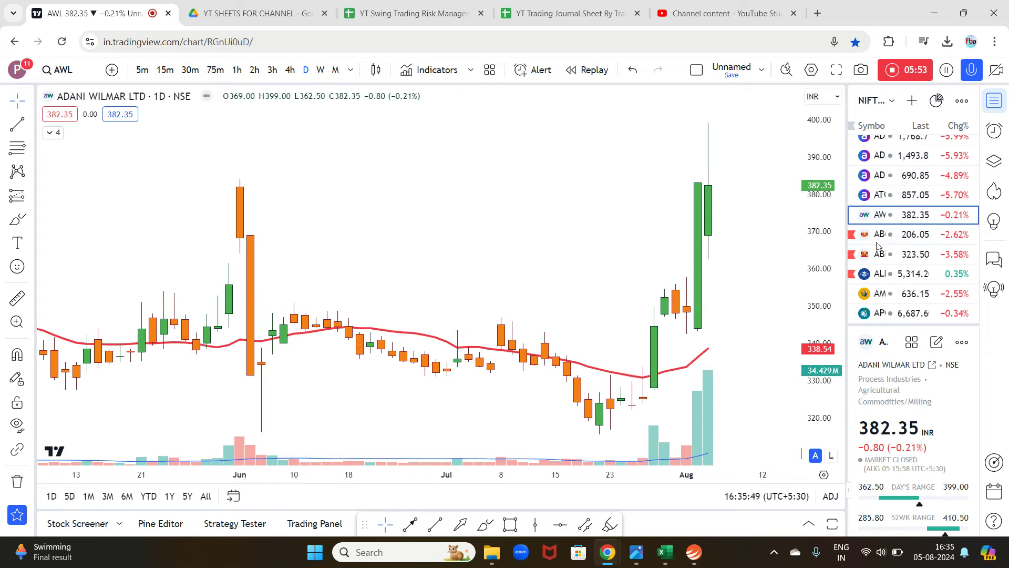
click(877, 237)
click(884, 256)
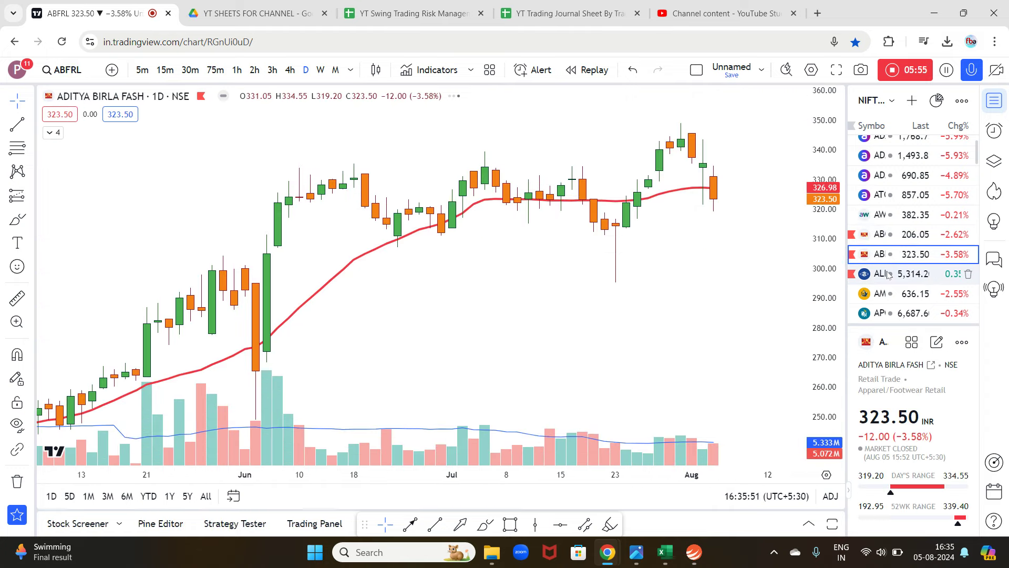
click(887, 274)
click(886, 295)
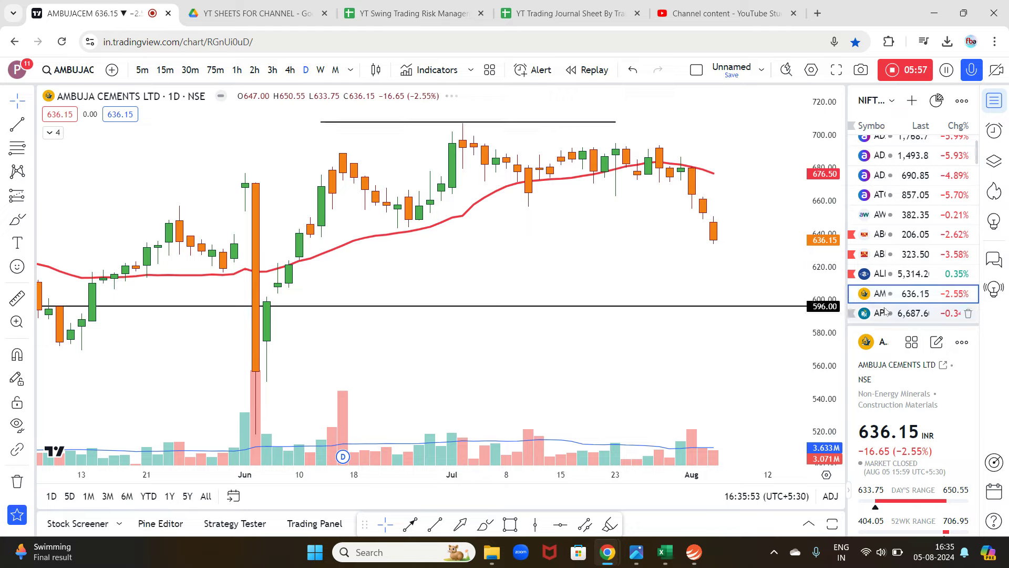
click(886, 313)
Review the daily charts of the watchlist stocks after Apollo Hospitals, through Bajaj Auto
scroll(887, 236, down, 3)
click(888, 205)
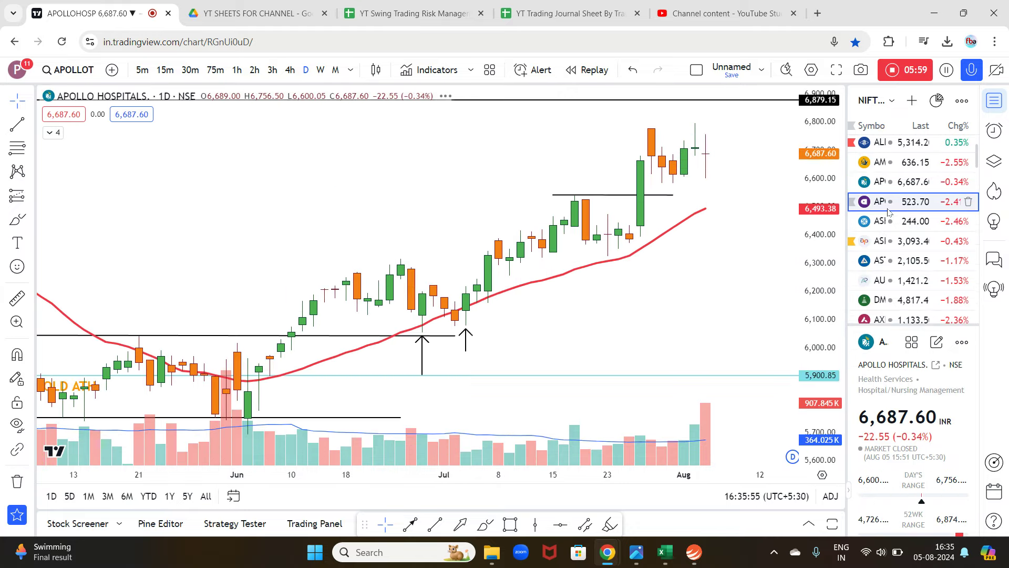
click(887, 221)
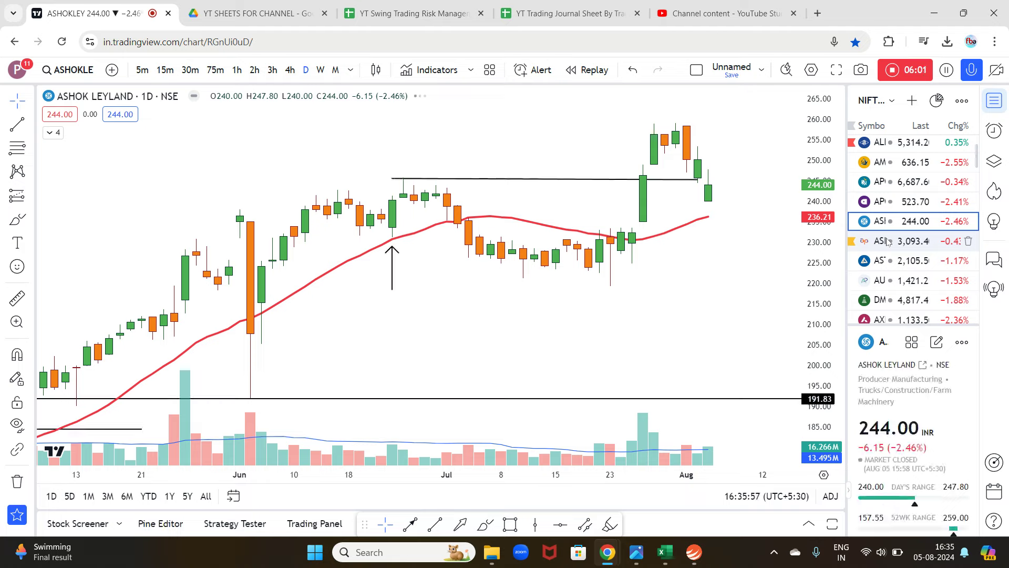
click(887, 241)
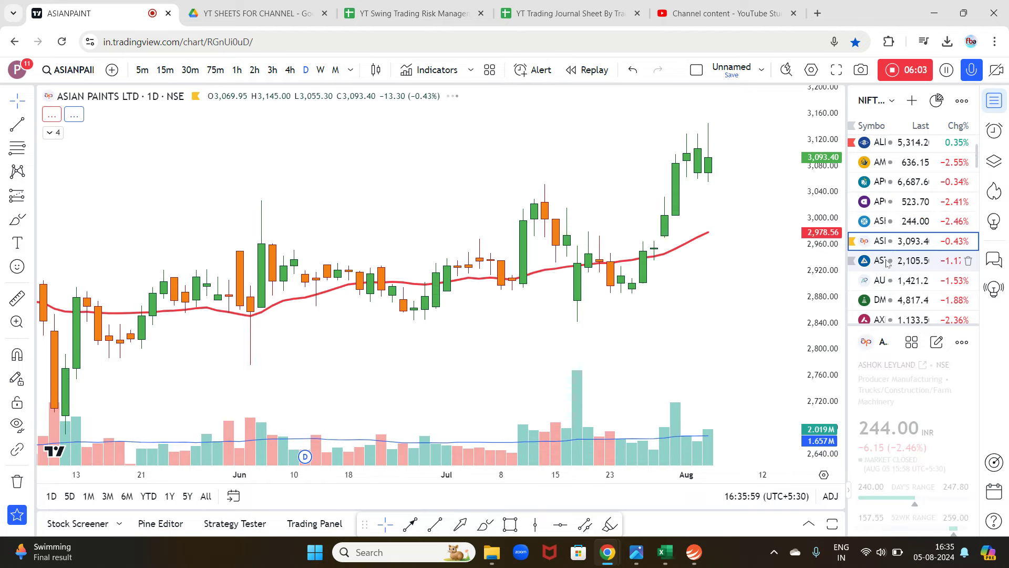
click(887, 261)
click(887, 280)
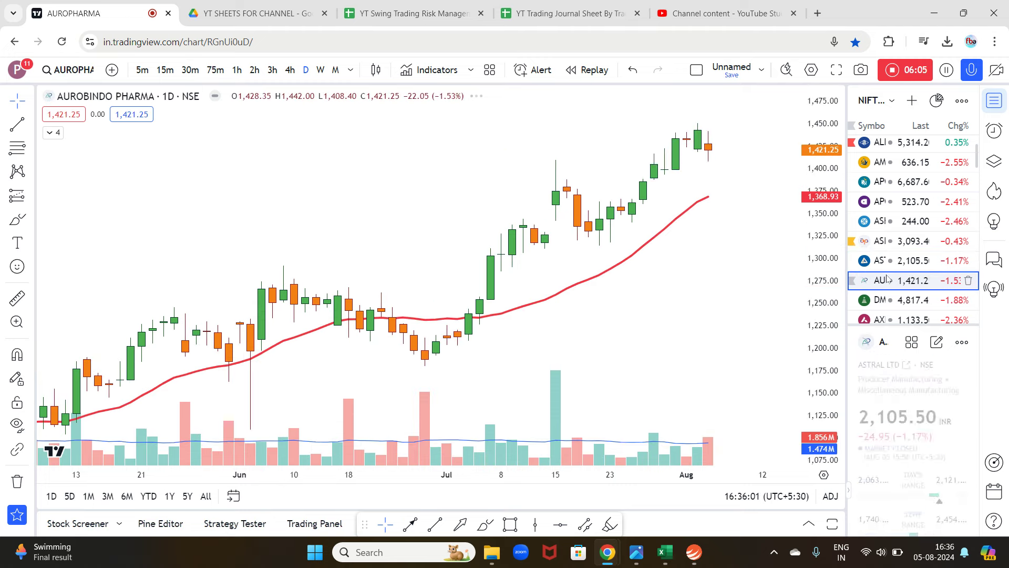
click(933, 300)
scroll(904, 236, down, 5)
click(895, 191)
click(899, 208)
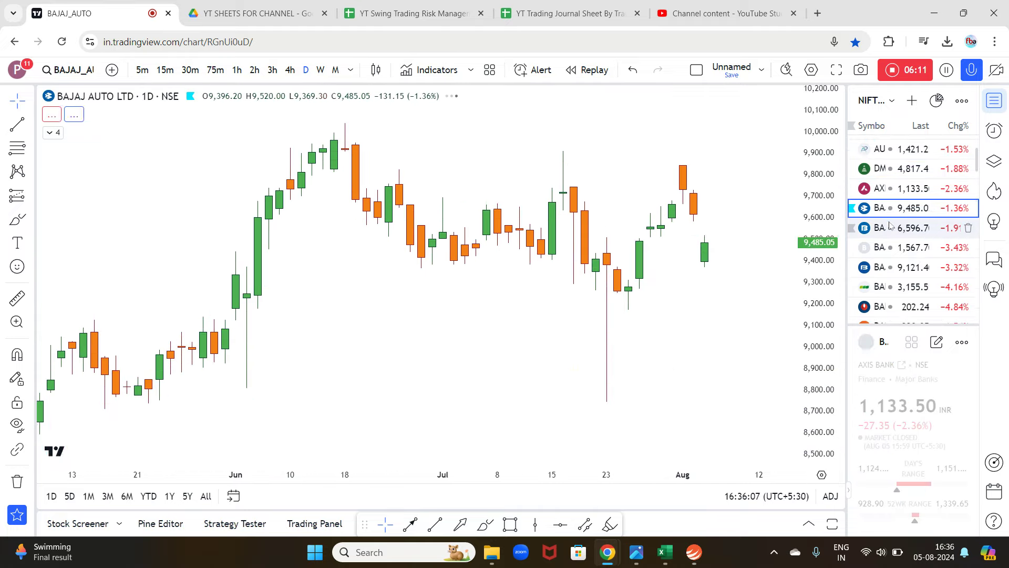
Review the daily charts of the watchlist stocks after Bajaj Auto, through Bata India
click(903, 236)
click(896, 247)
click(893, 266)
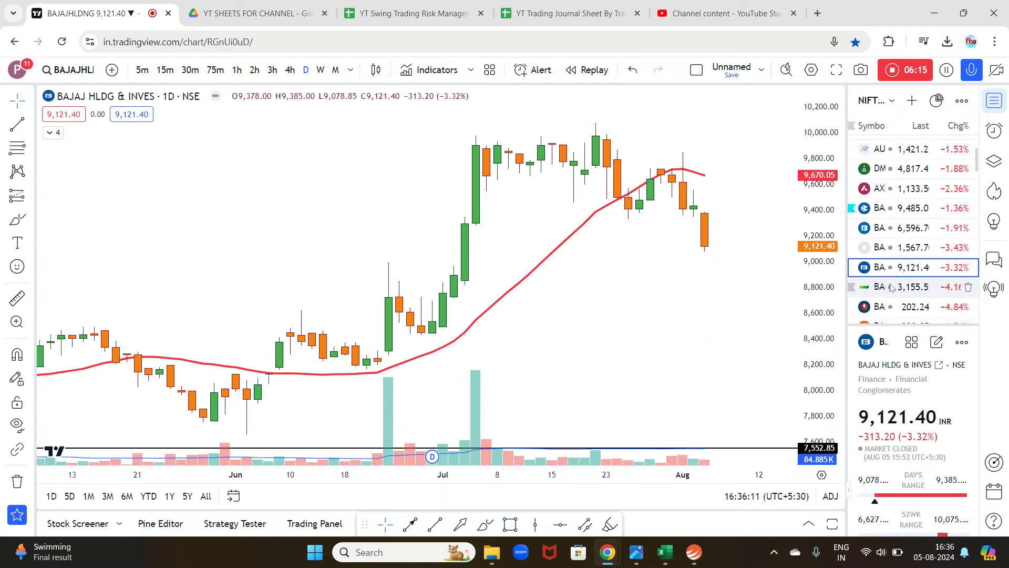
click(892, 294)
click(892, 307)
scroll(888, 221, down, 2)
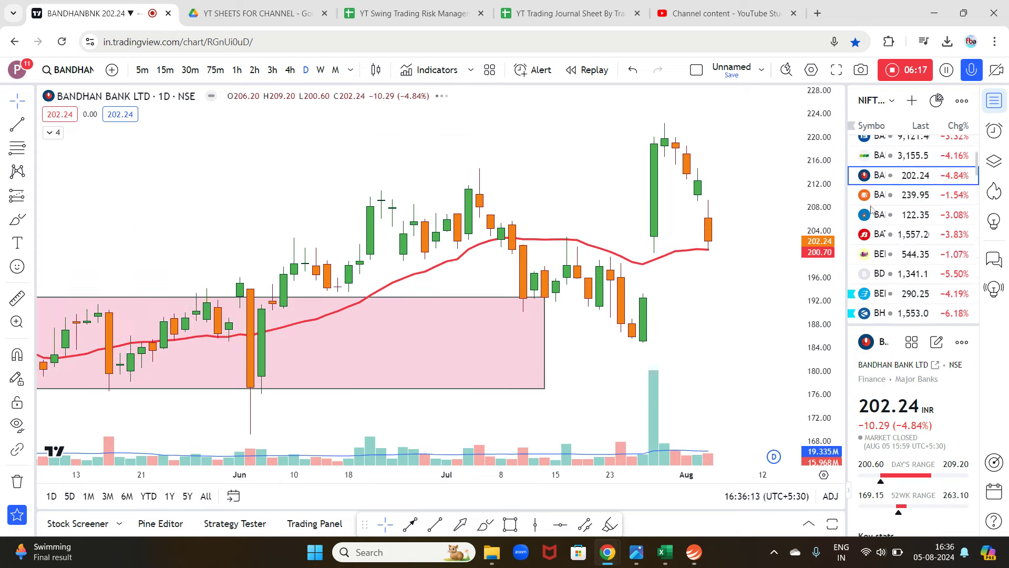
click(887, 195)
click(891, 215)
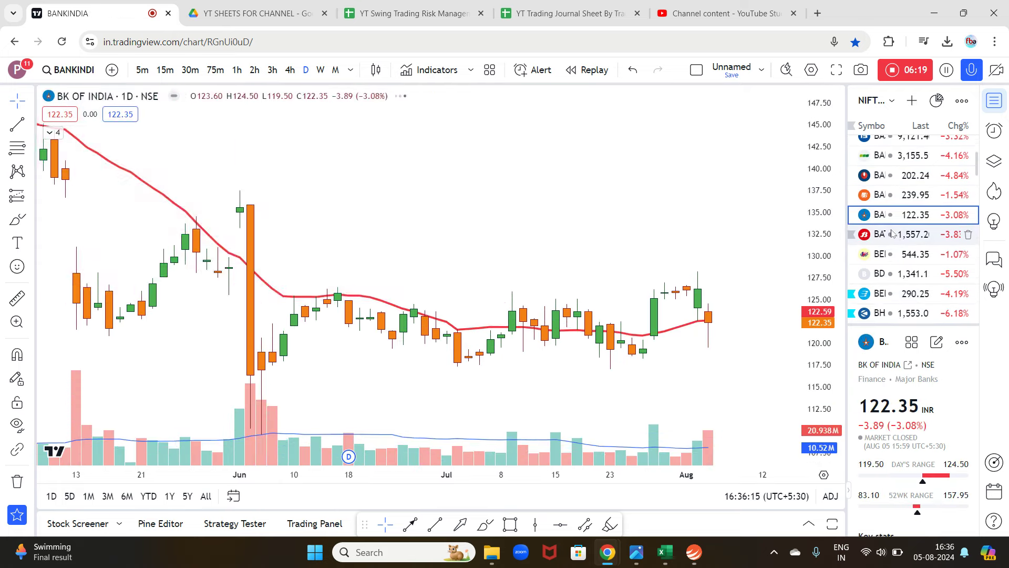
click(894, 235)
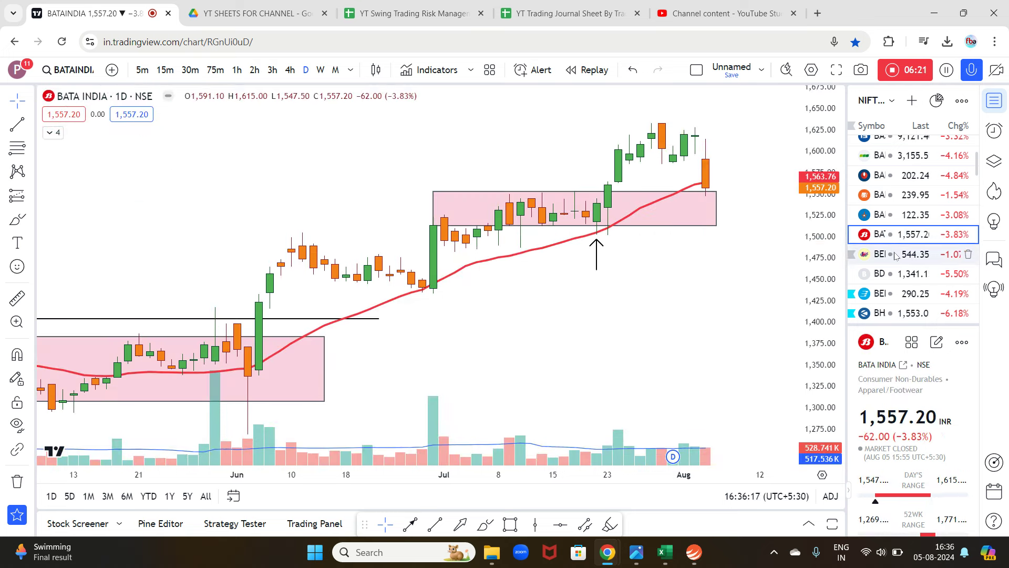
scroll(904, 254, down, 1)
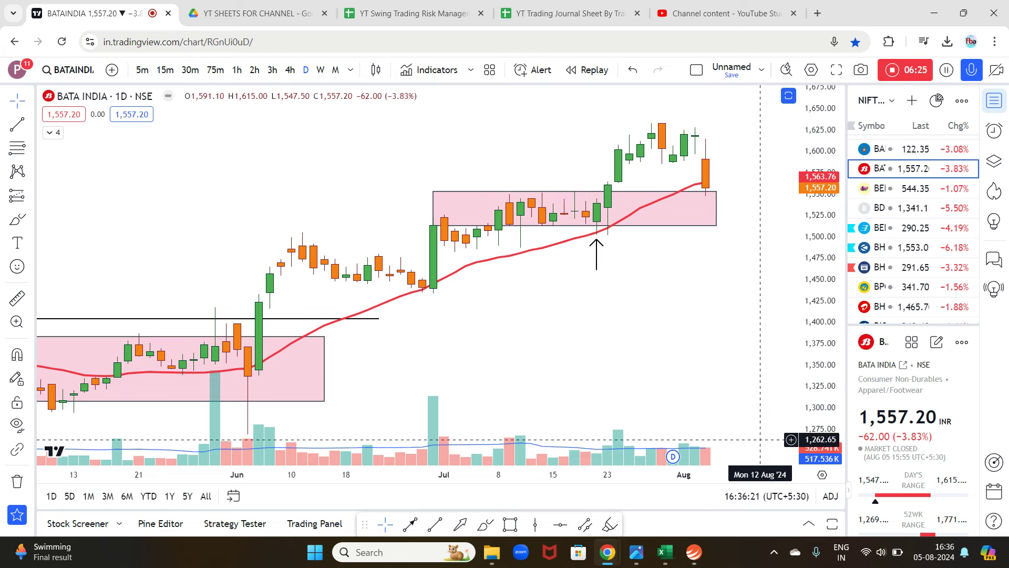
Draw a vertical brush stroke just after Bata India's latest candle, from about 1,605 down to 1,555
click(485, 524)
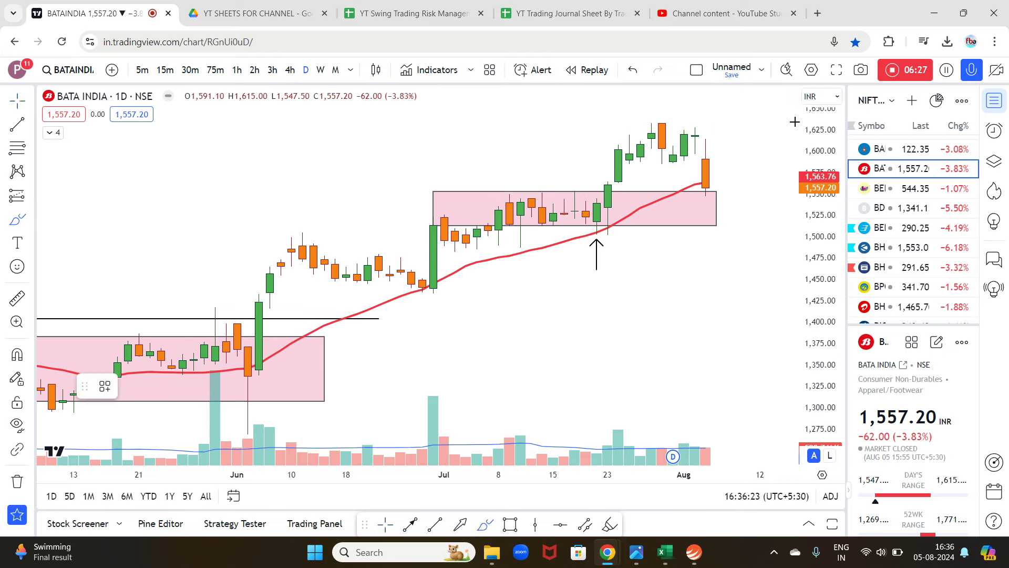
drag(716, 158, 716, 191)
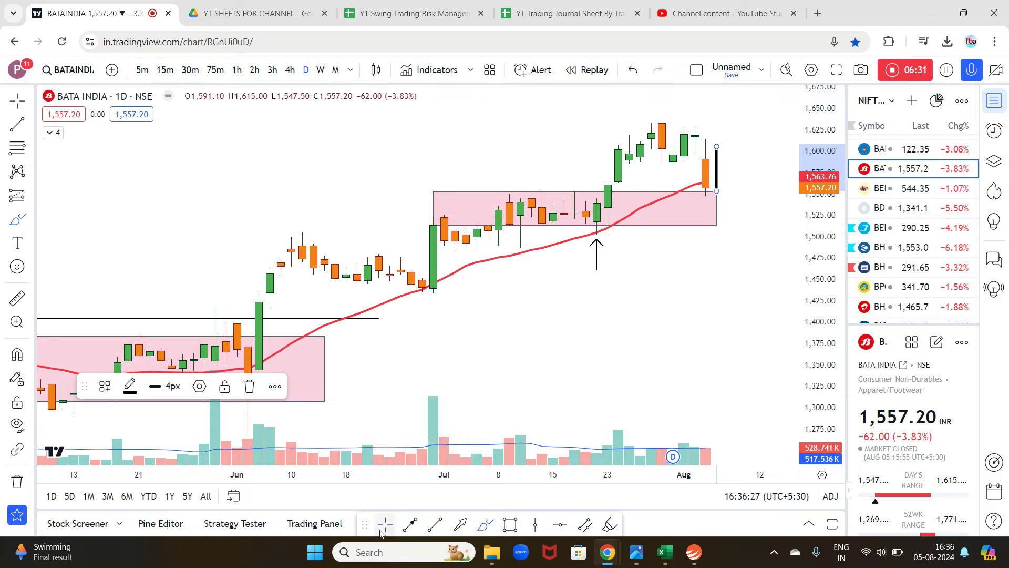
click(640, 331)
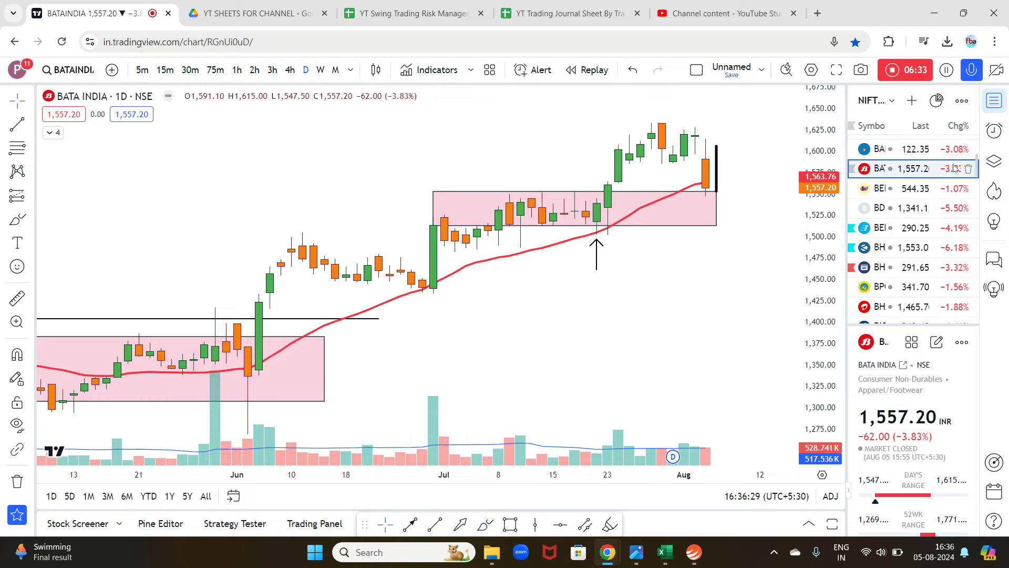
On the Berger Paints chart, extend the line near 537 past the latest candle and draw an upward arrow below that candle
click(920, 188)
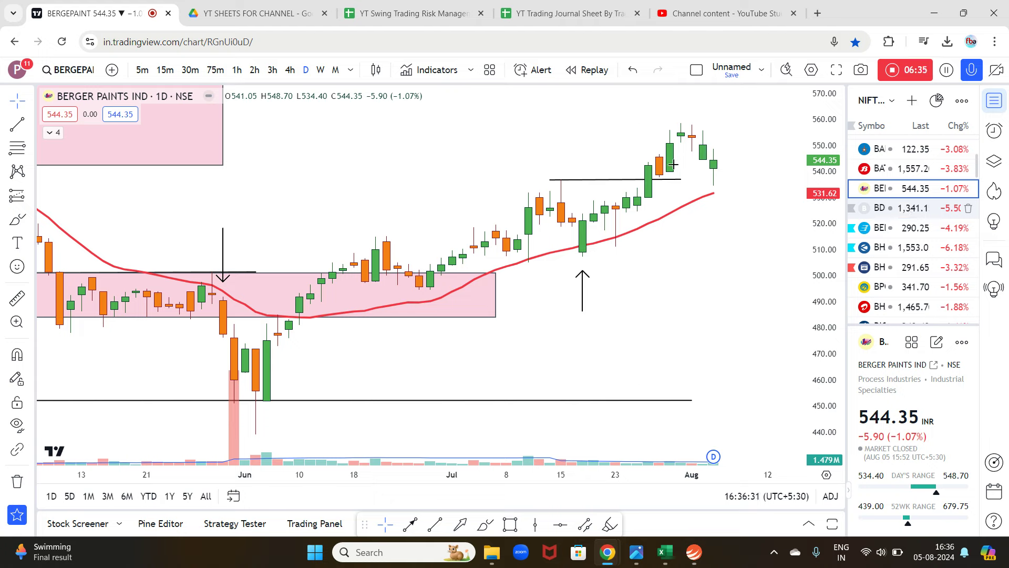
drag(681, 180, 743, 180)
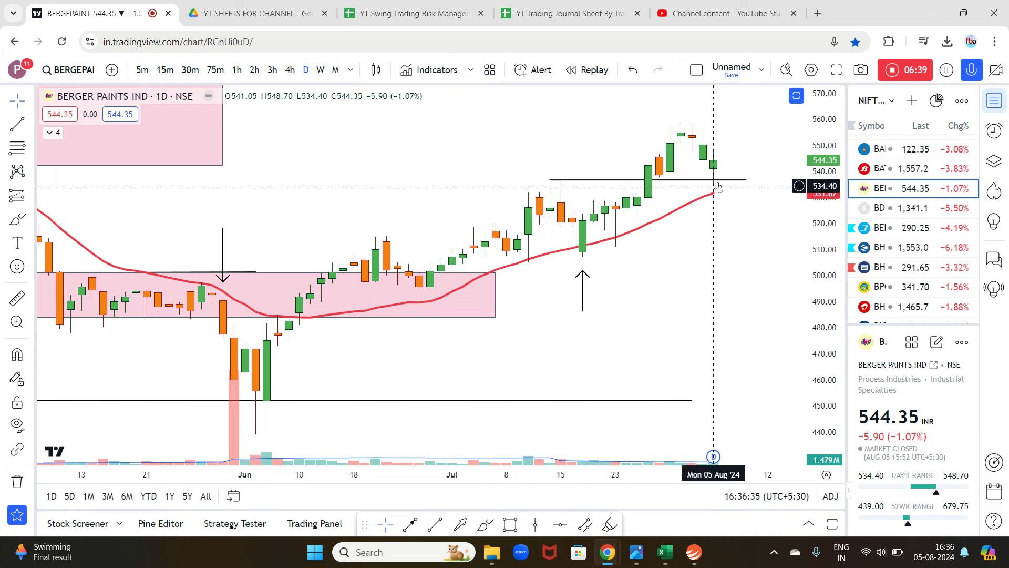
click(411, 525)
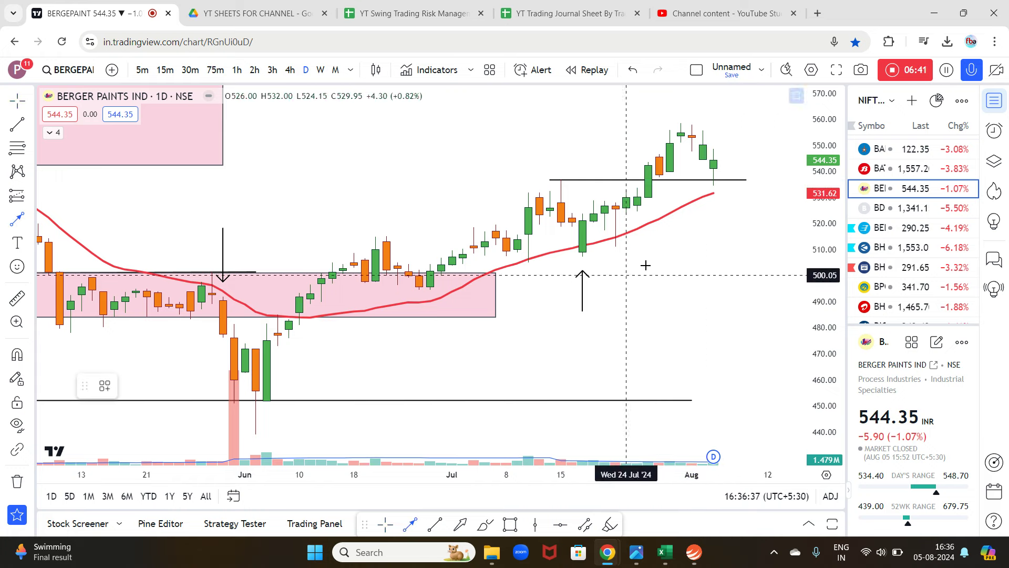
click(713, 250)
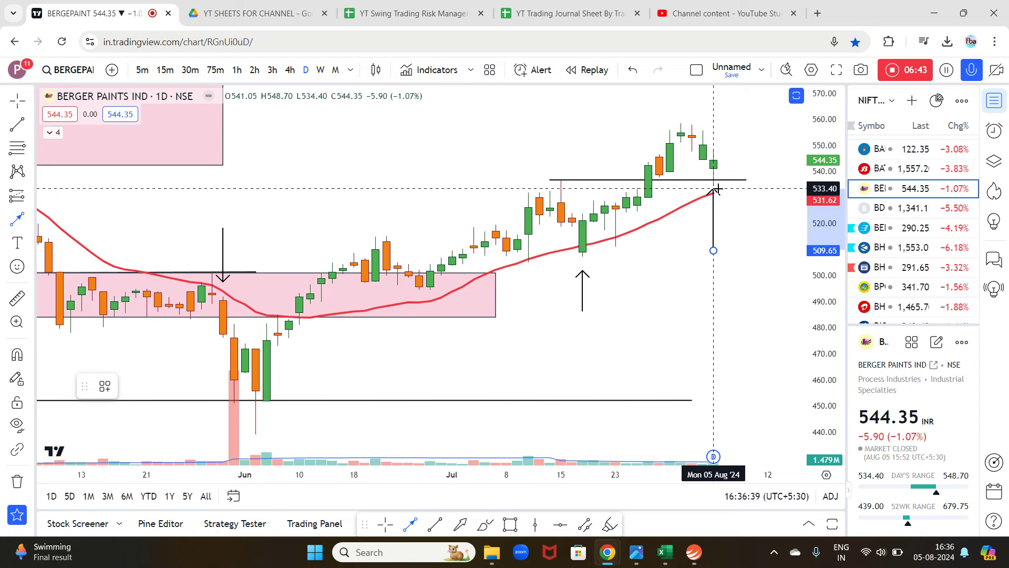
click(718, 188)
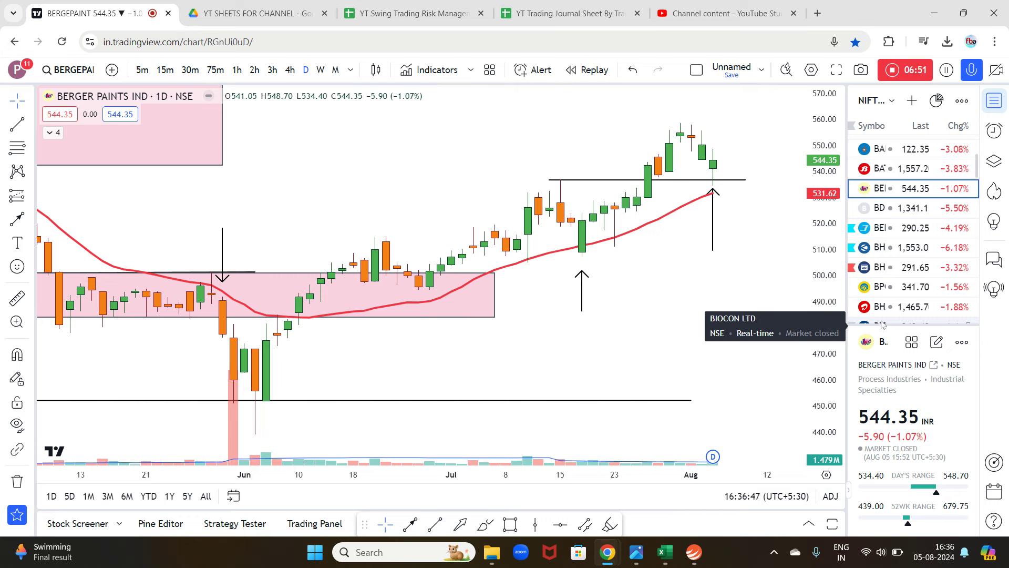
Review the daily charts of the watchlist stocks from Bharat Dynamics through Bharti Airtel
click(914, 208)
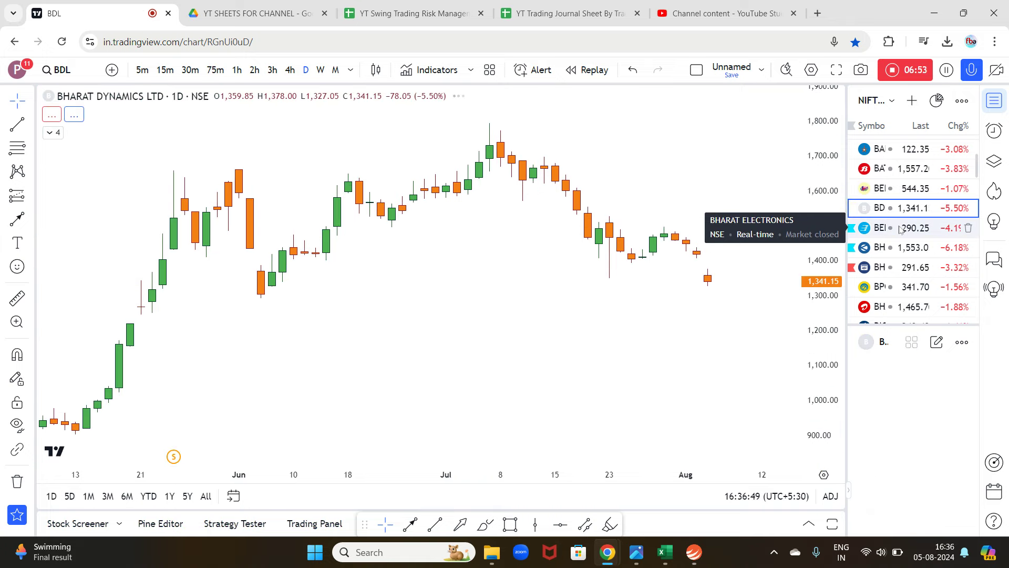
click(899, 228)
click(893, 248)
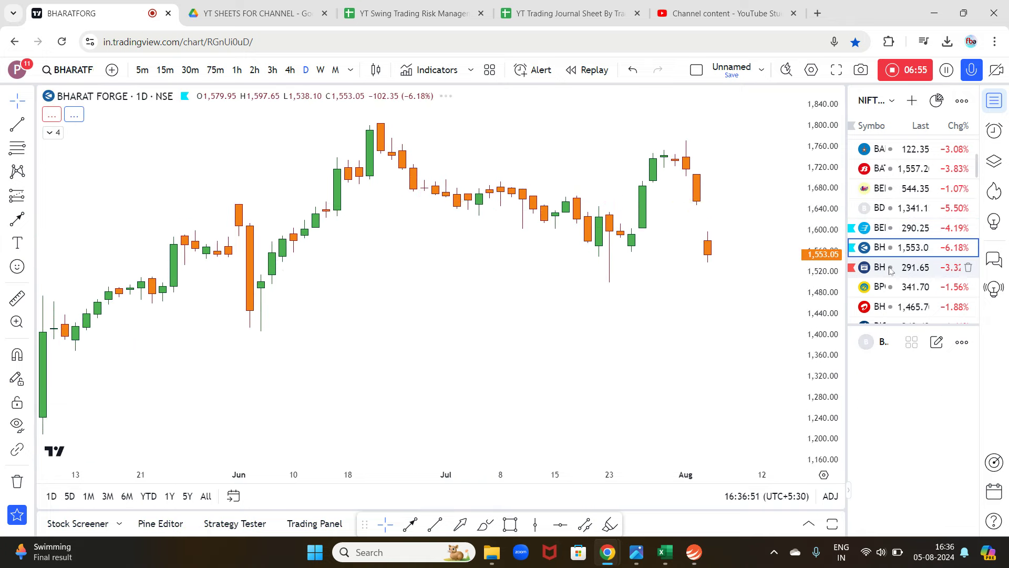
click(890, 268)
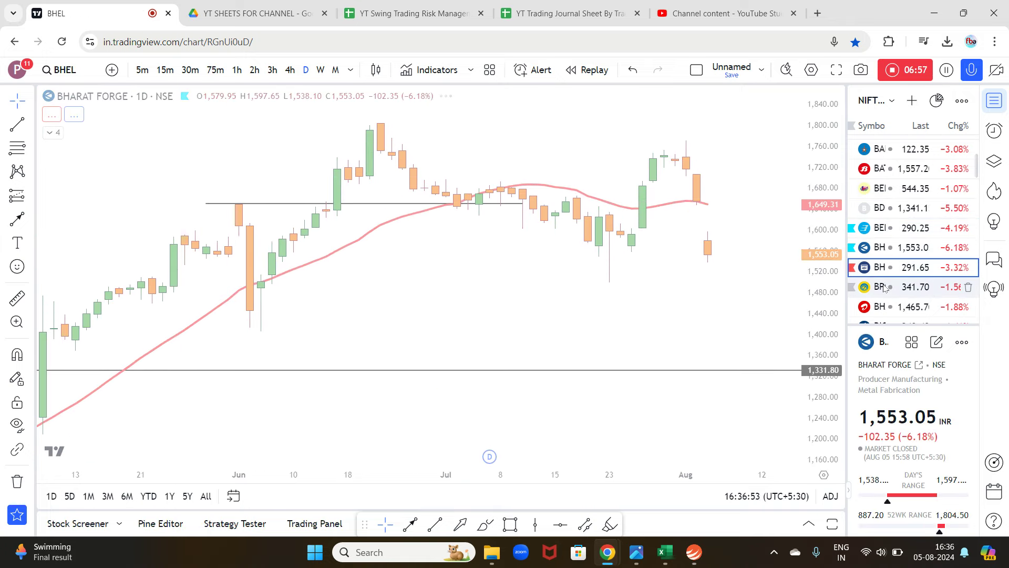
click(884, 287)
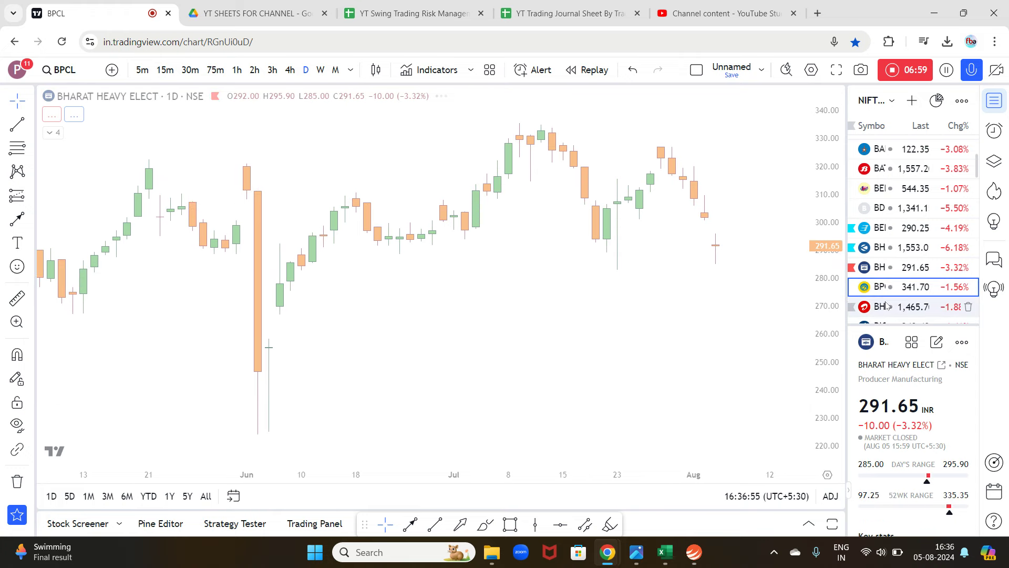
click(886, 306)
scroll(900, 216, down, 2)
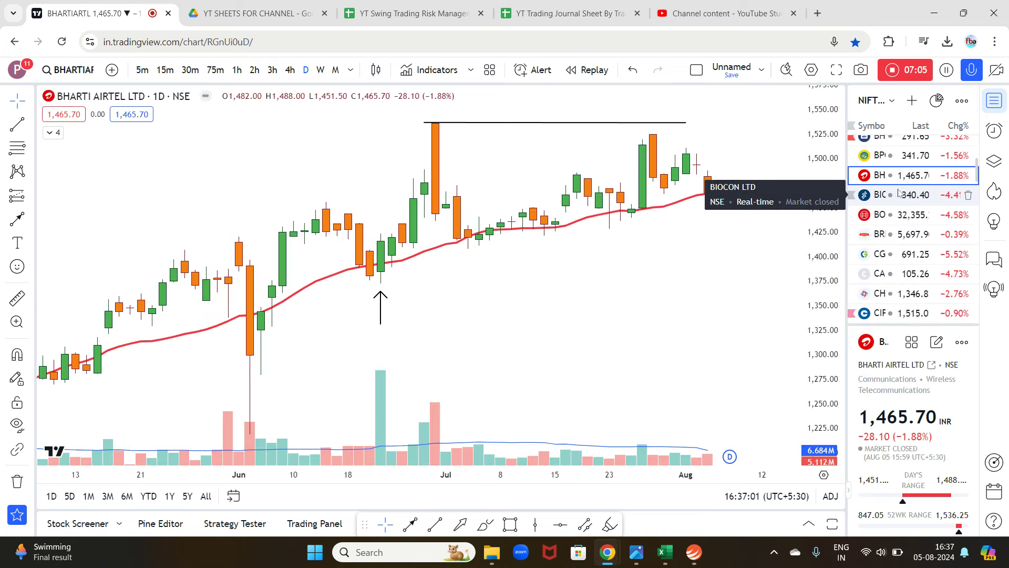
Review the Biocon, Bosch, Britannia and CG Power charts, and return to the Britannia Industries chart
click(898, 194)
click(895, 214)
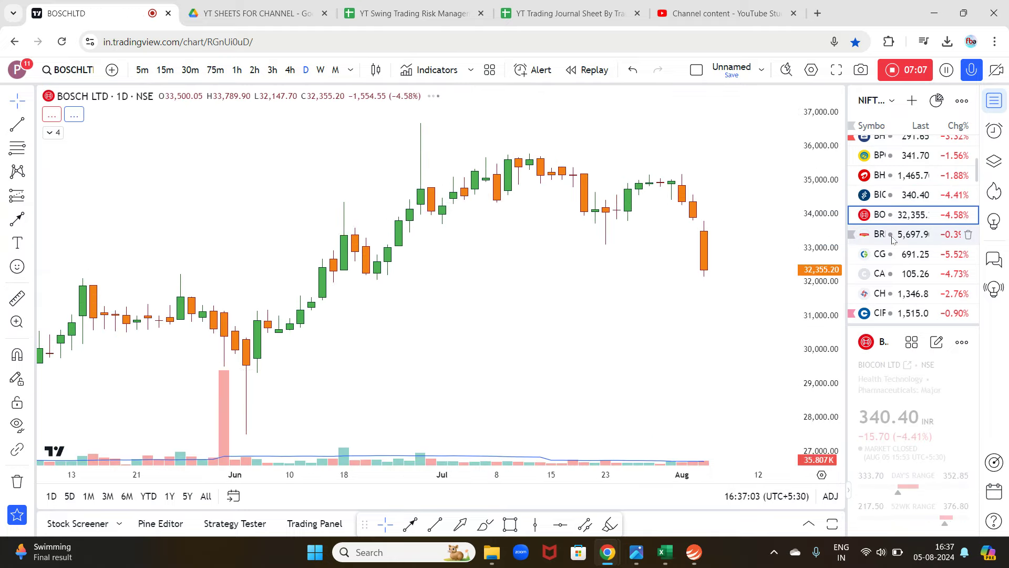
click(891, 235)
click(889, 255)
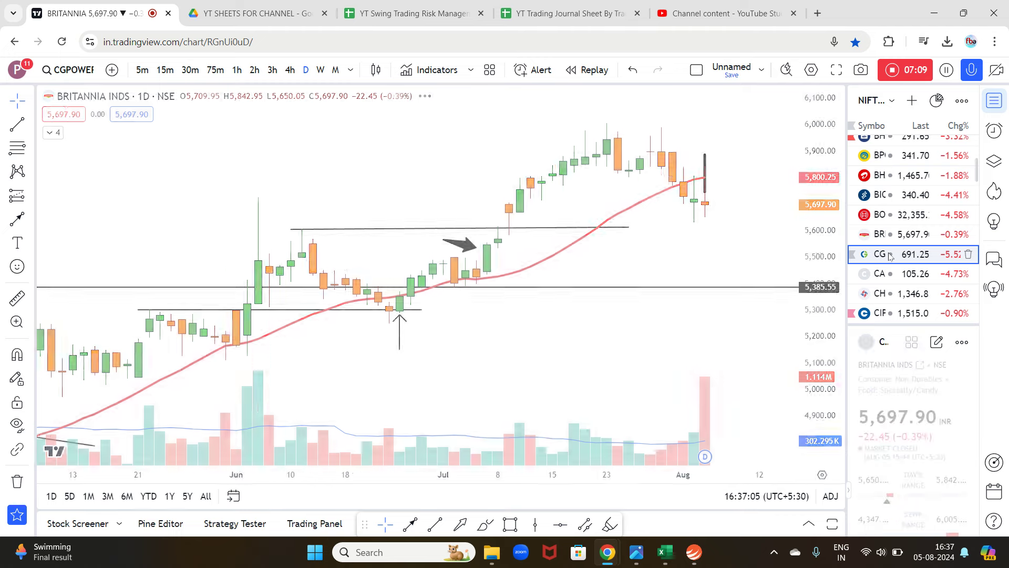
click(892, 235)
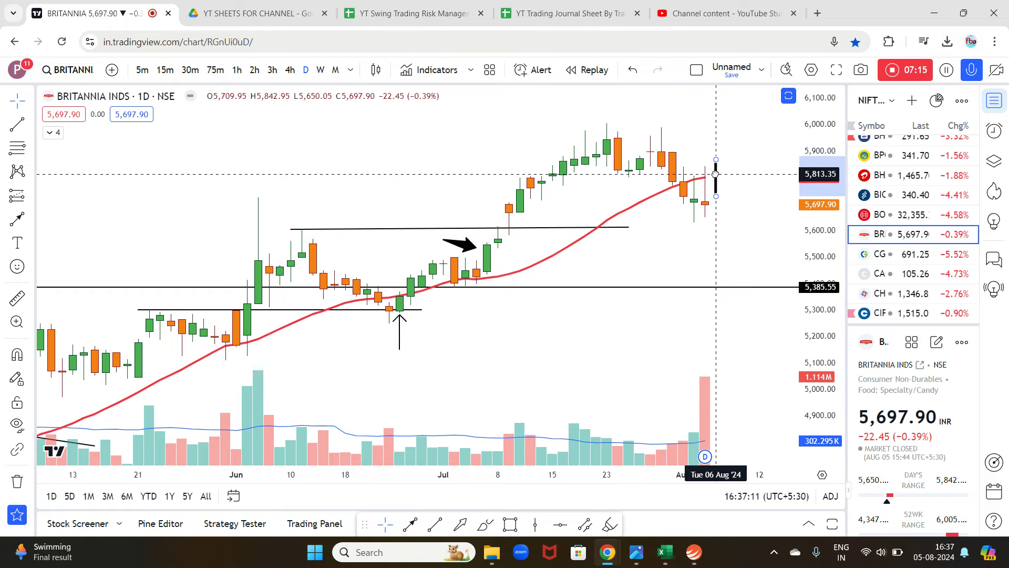
Review the CG Power and Britannia daily charts, and the watchlist stocks that follow through Cholamandalam, Cipla and Coal India
click(893, 254)
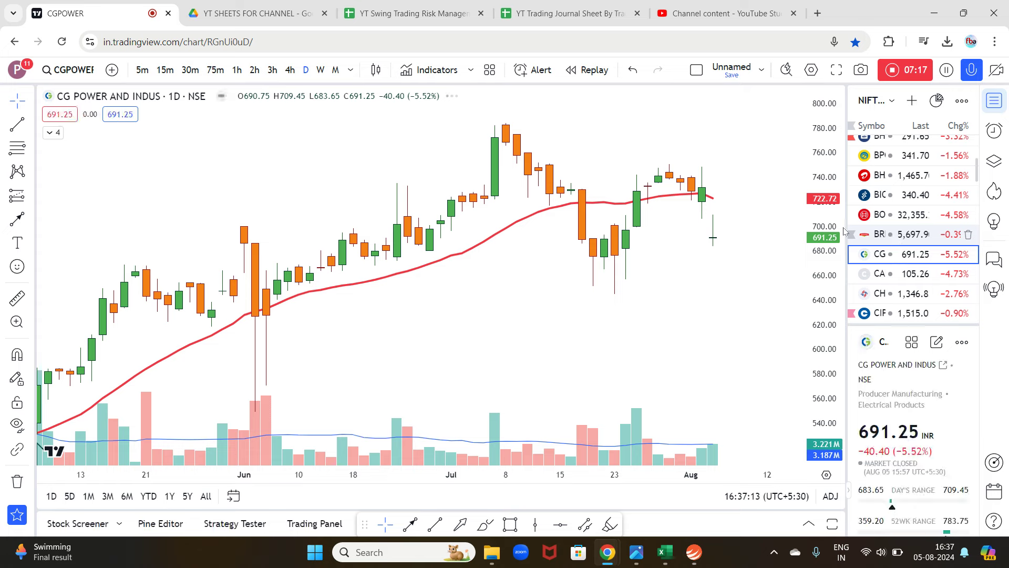
click(853, 234)
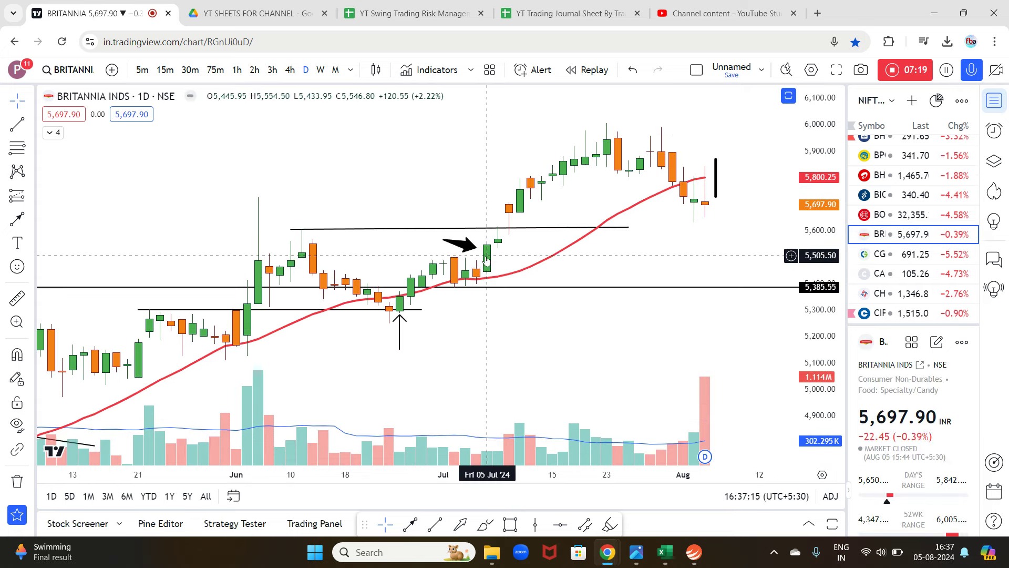
click(893, 253)
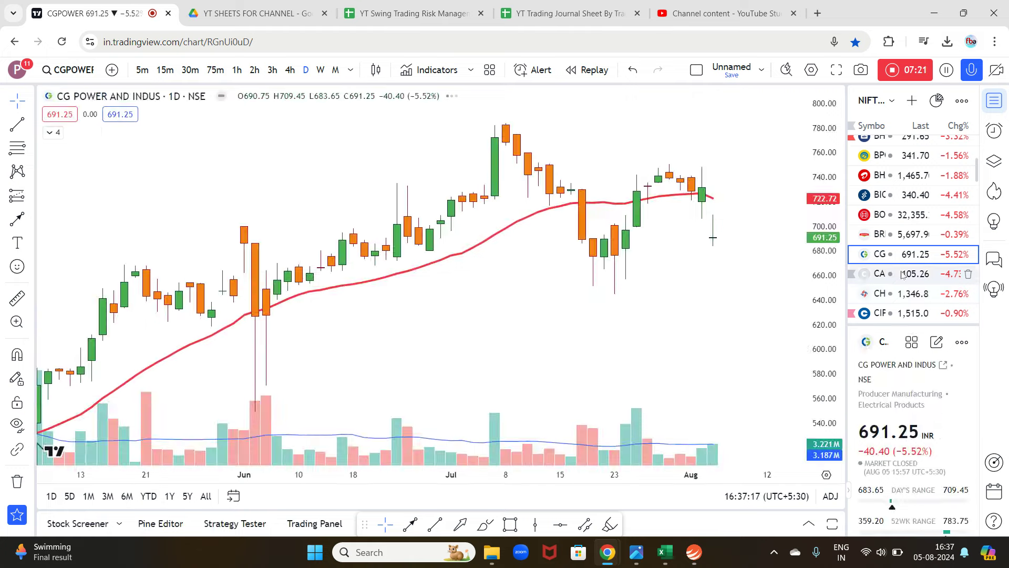
click(903, 274)
click(897, 293)
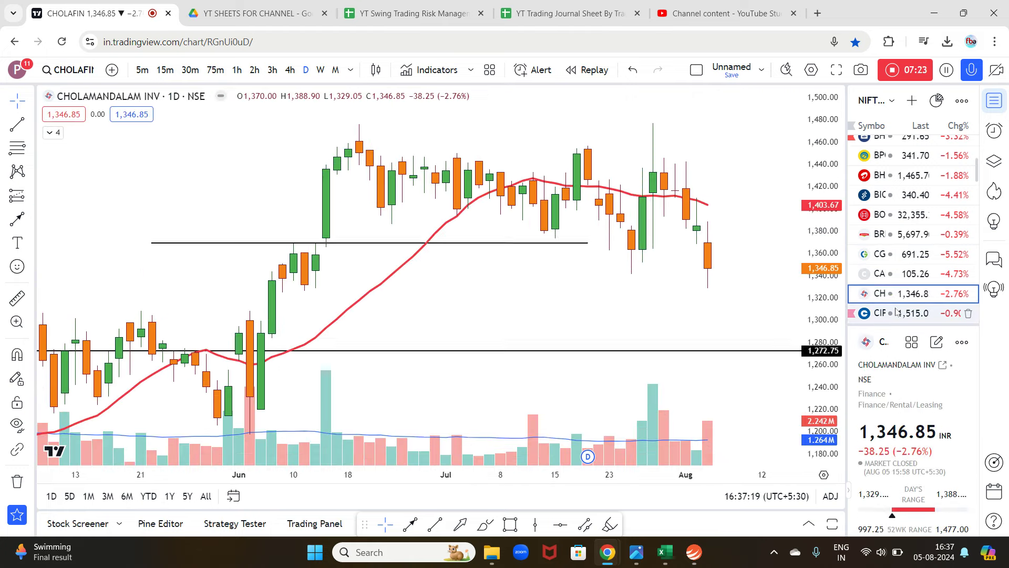
click(897, 313)
scroll(904, 220, down, 2)
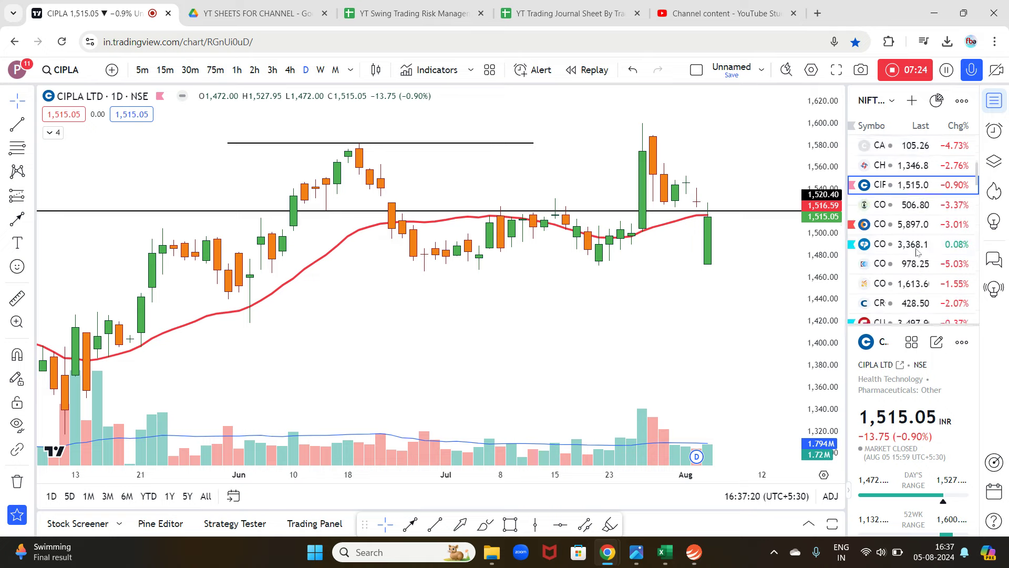
click(905, 204)
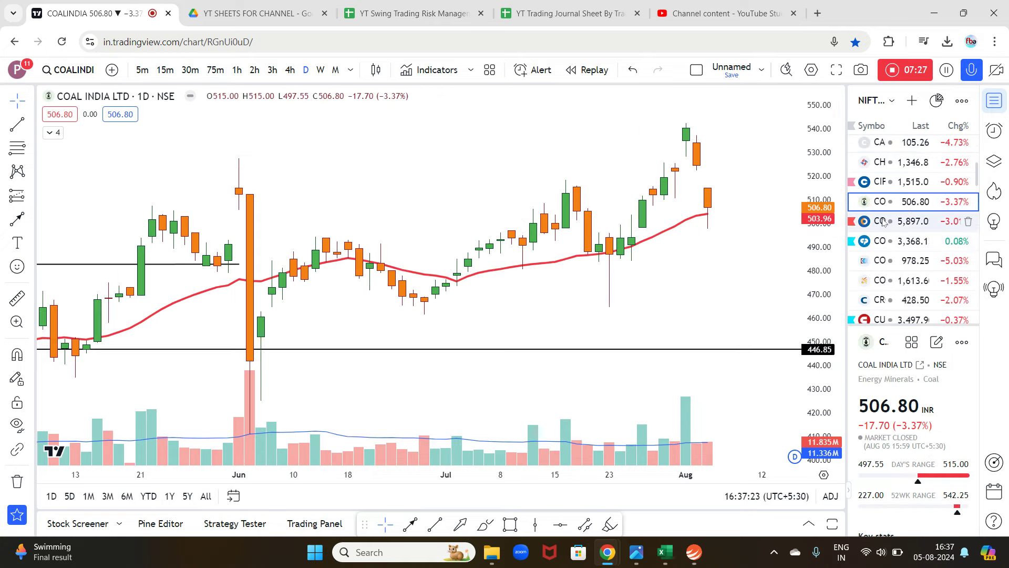
On the Coforge chart, delete the vertical brush stroke above the latest candle
click(883, 221)
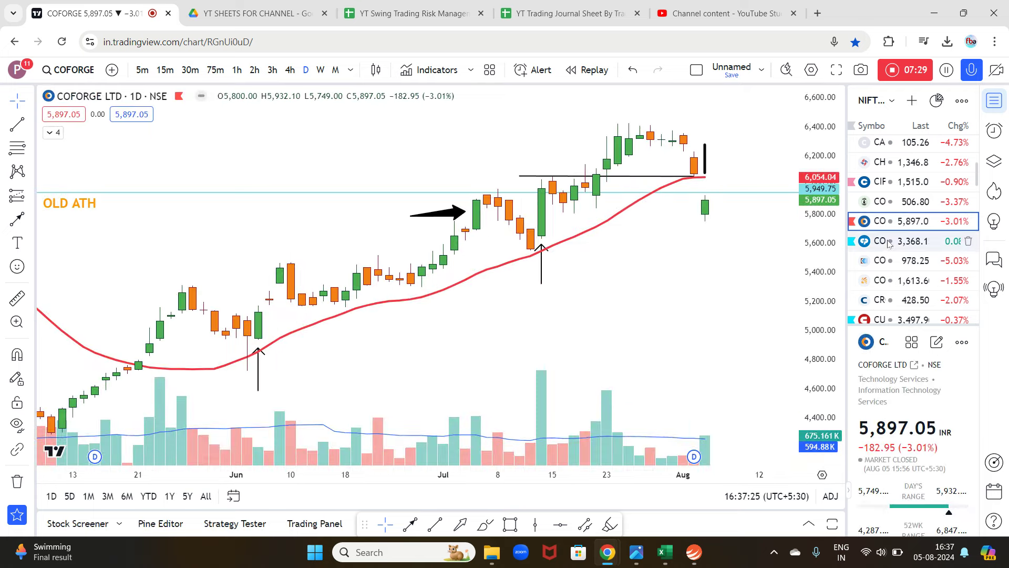
click(887, 241)
click(885, 221)
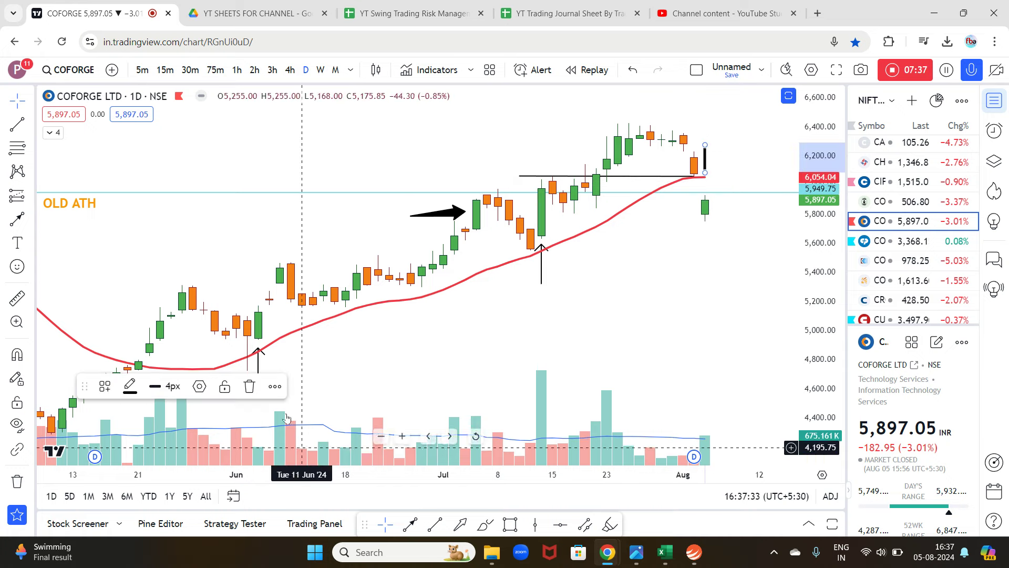
click(310, 391)
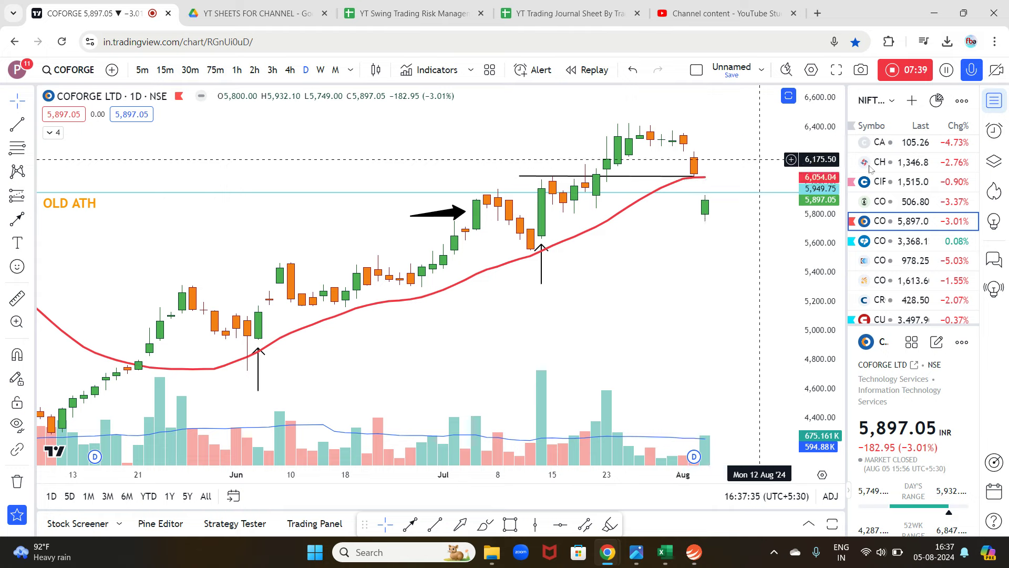
Review the daily charts of the watchlist stocks from Colgate-Palmolive through DLF
click(914, 241)
click(902, 261)
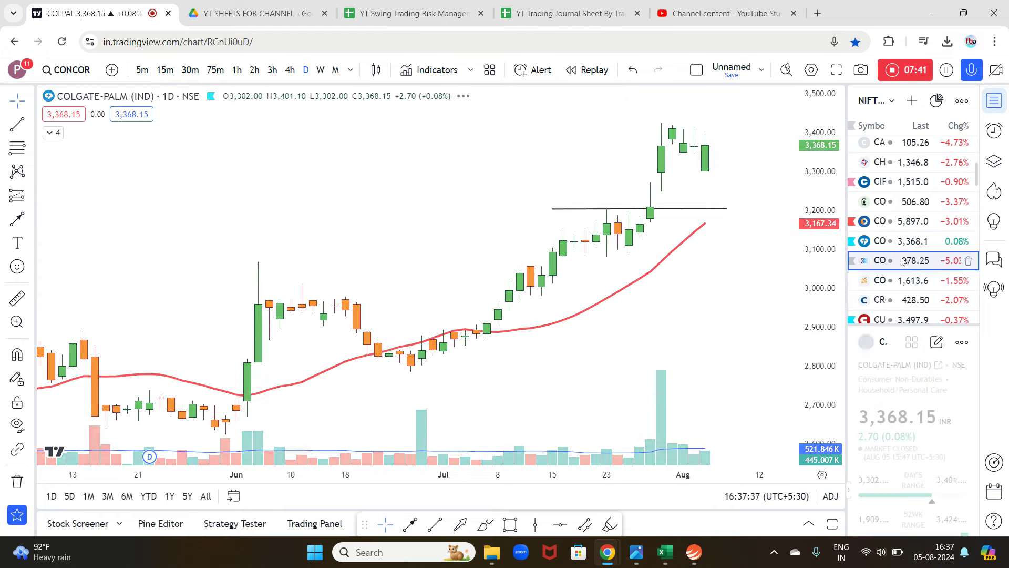
click(892, 281)
click(892, 299)
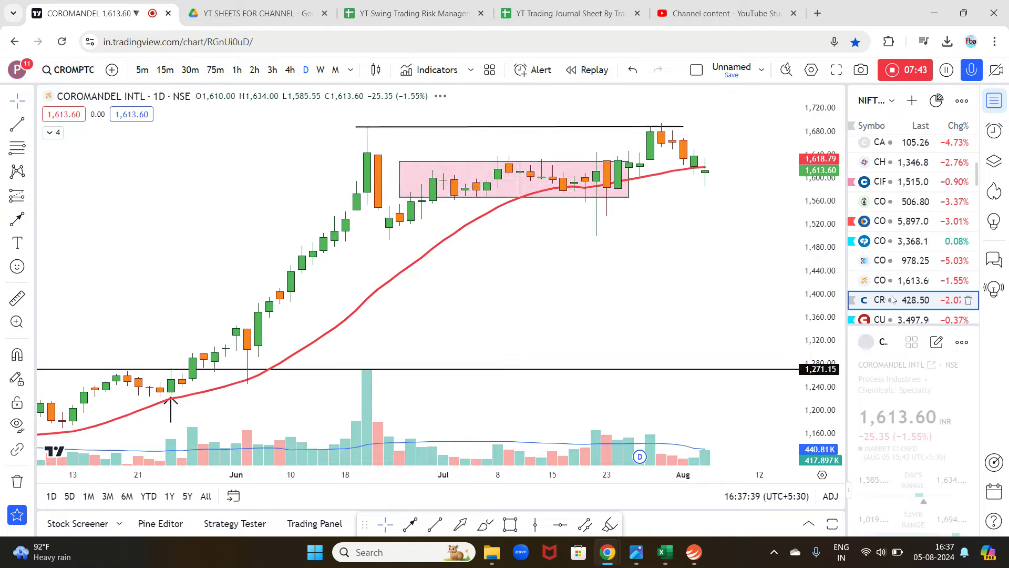
scroll(897, 195, down, 3)
click(897, 190)
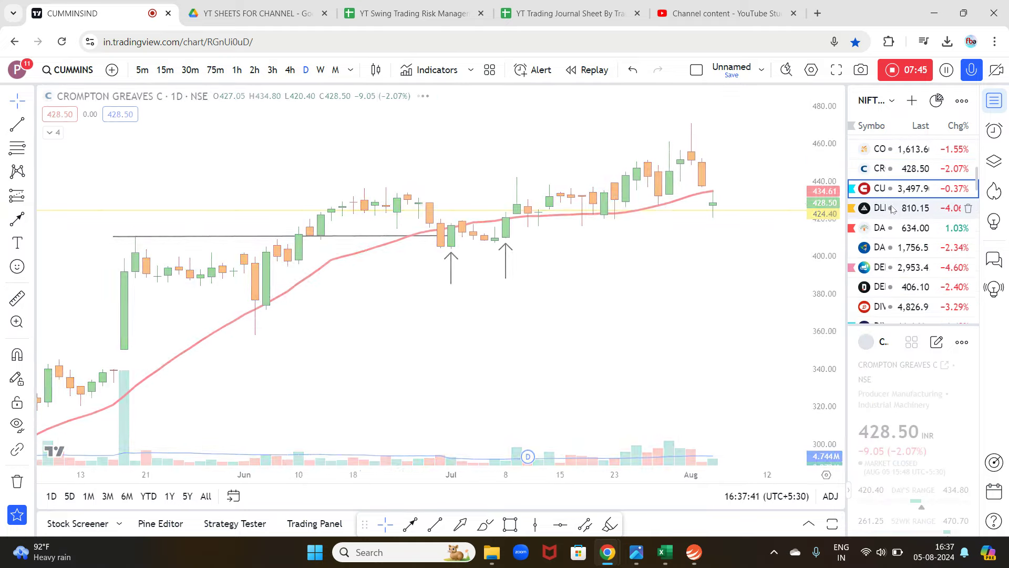
click(892, 208)
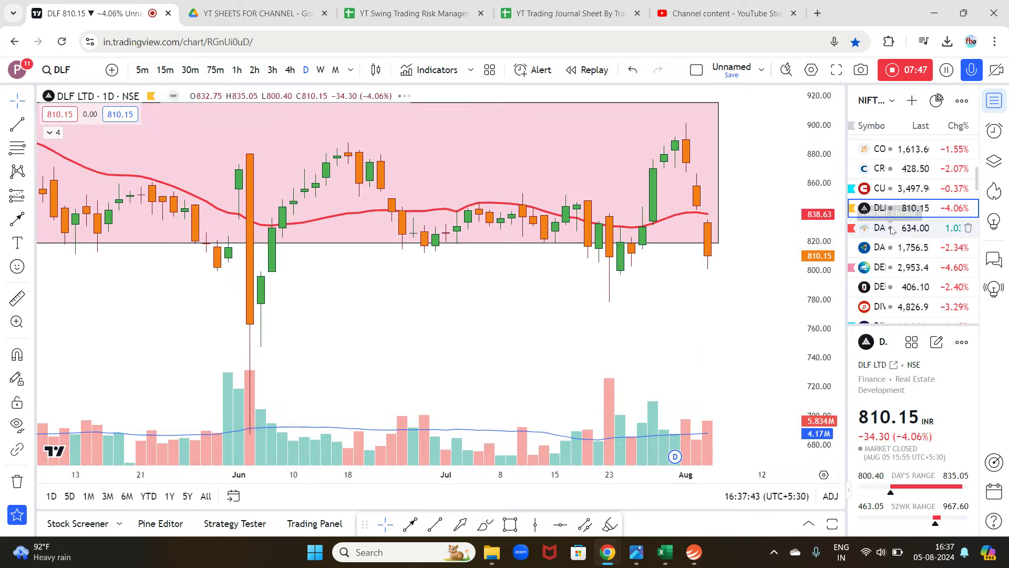
On the Dabur India chart, delete the vertical brush stroke at the latest candle and draw an upward arrow below that candle, from about 592 to 610
click(892, 229)
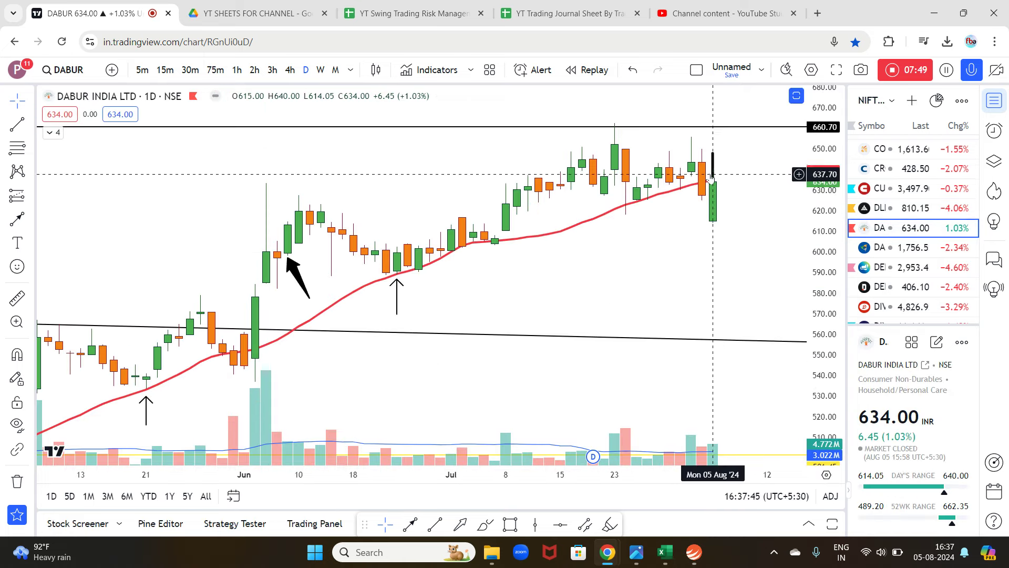
mouse_move(715, 175)
mouse_down()
mouse_move(746, 174)
mouse_move(714, 172)
mouse_up()
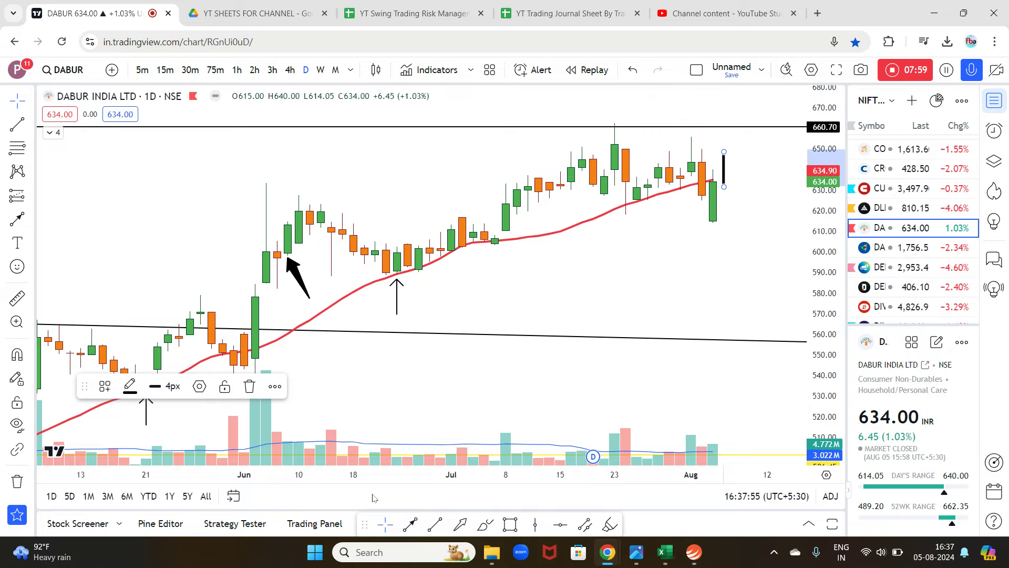
click(249, 386)
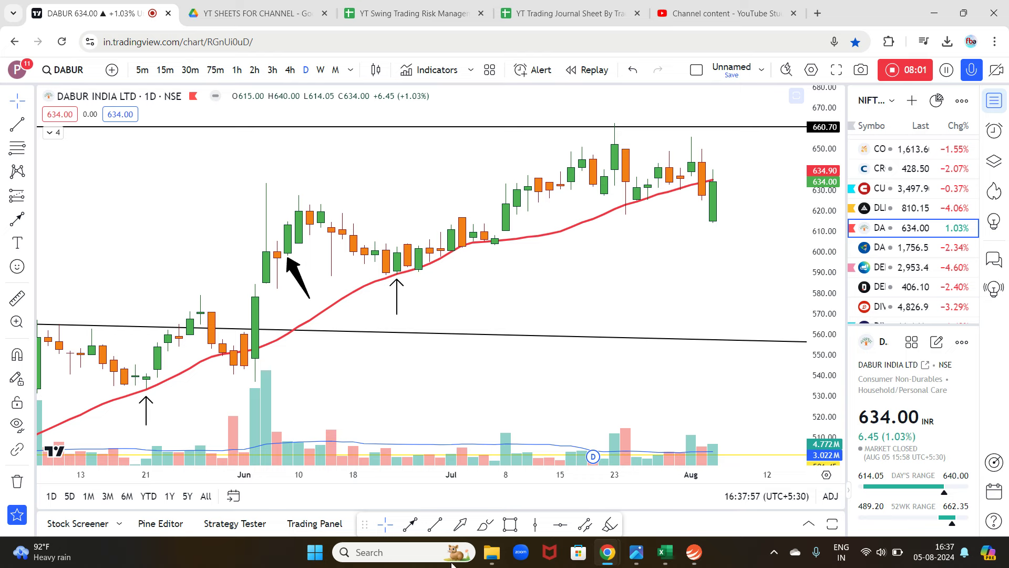
click(411, 524)
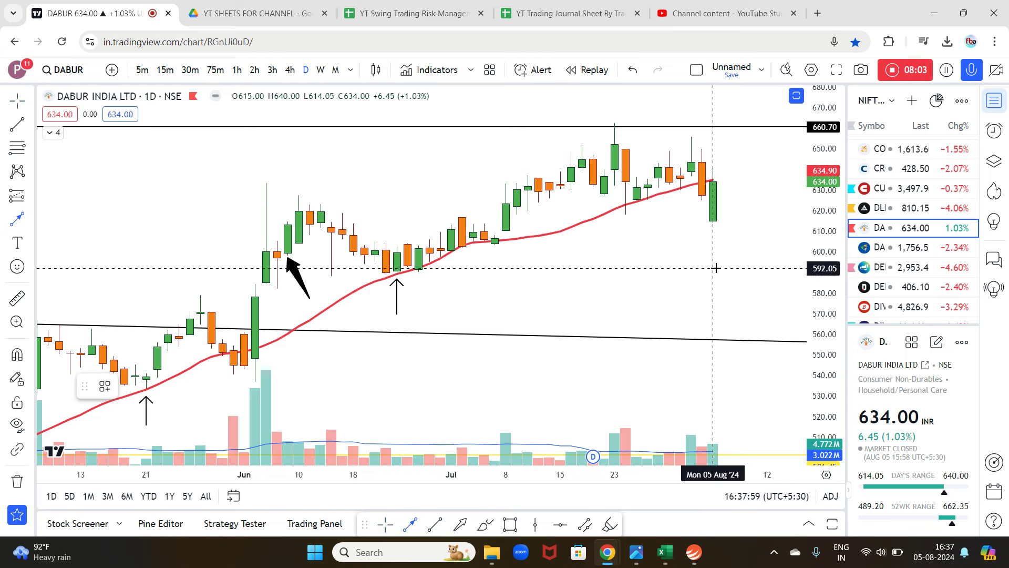
click(712, 232)
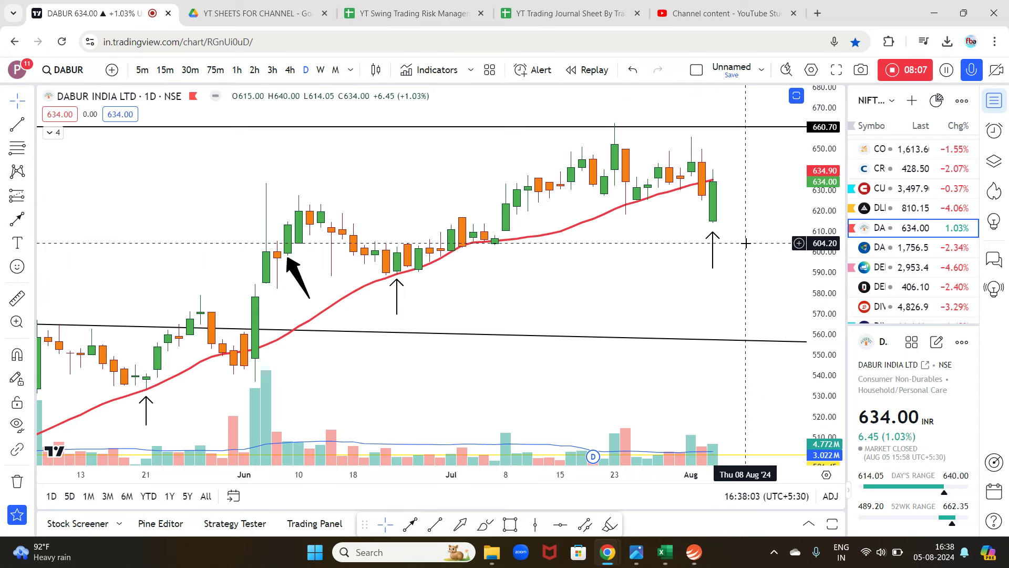
Review the watchlist charts following Dabur India, including Deepak Nitrite, Delhivery, Divis Laboratories and Dixon
click(899, 247)
click(896, 267)
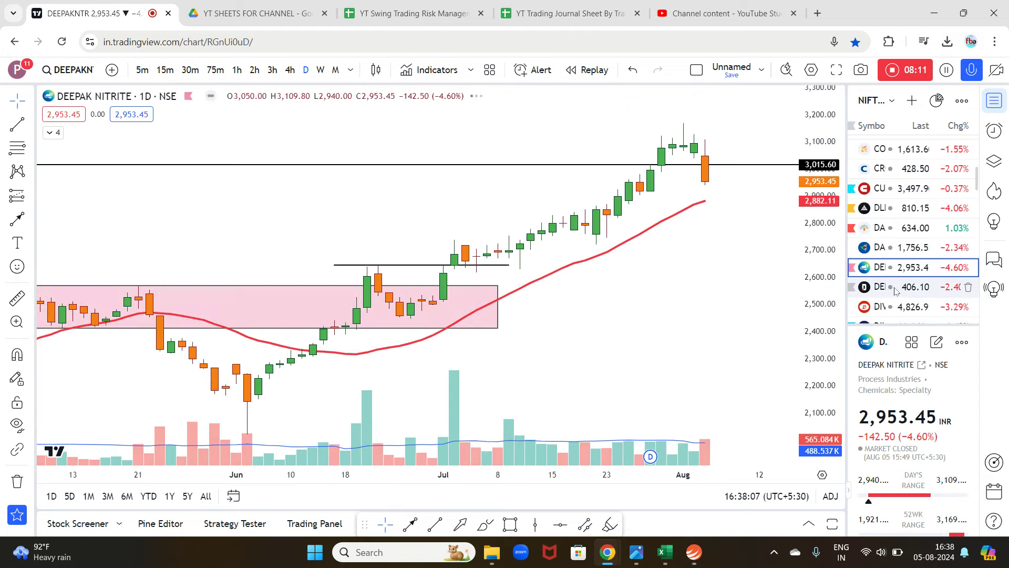
click(897, 291)
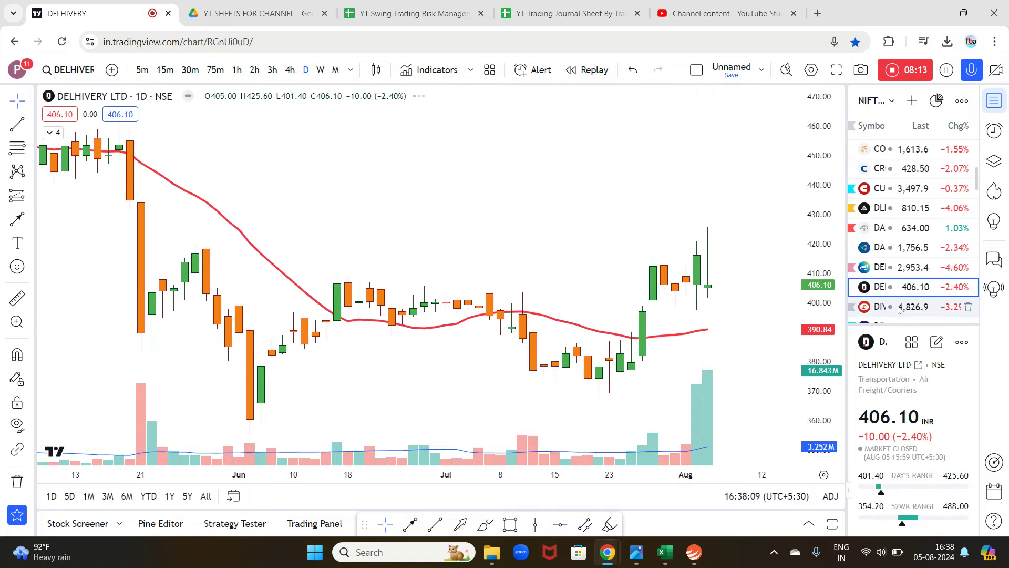
click(911, 306)
scroll(894, 236, down, 3)
click(887, 196)
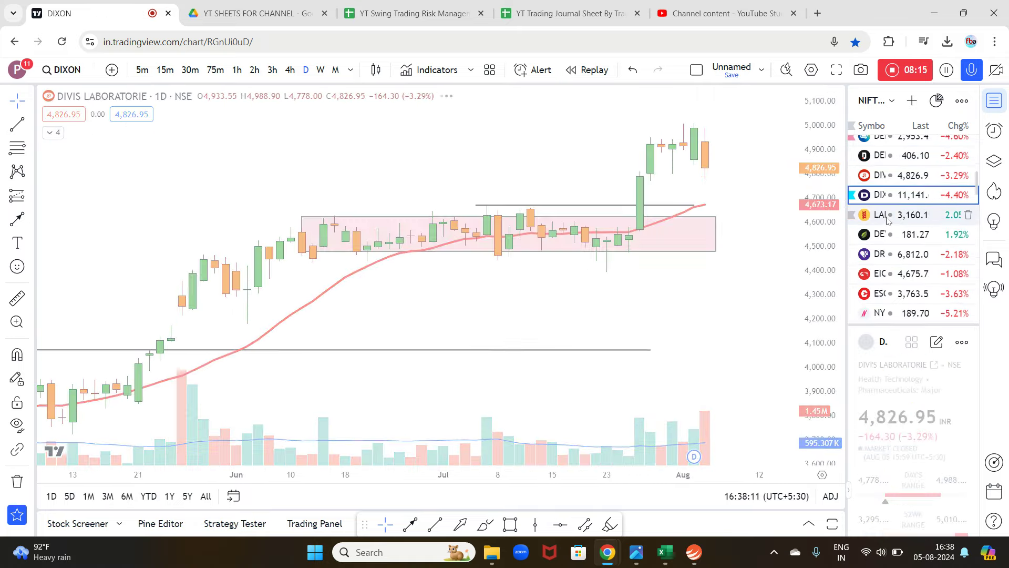
On the Dr Lal Pathlabs chart, draw an upward arrow below the latest candle, from about 2,875 up to 3,025
click(889, 215)
click(890, 235)
click(888, 214)
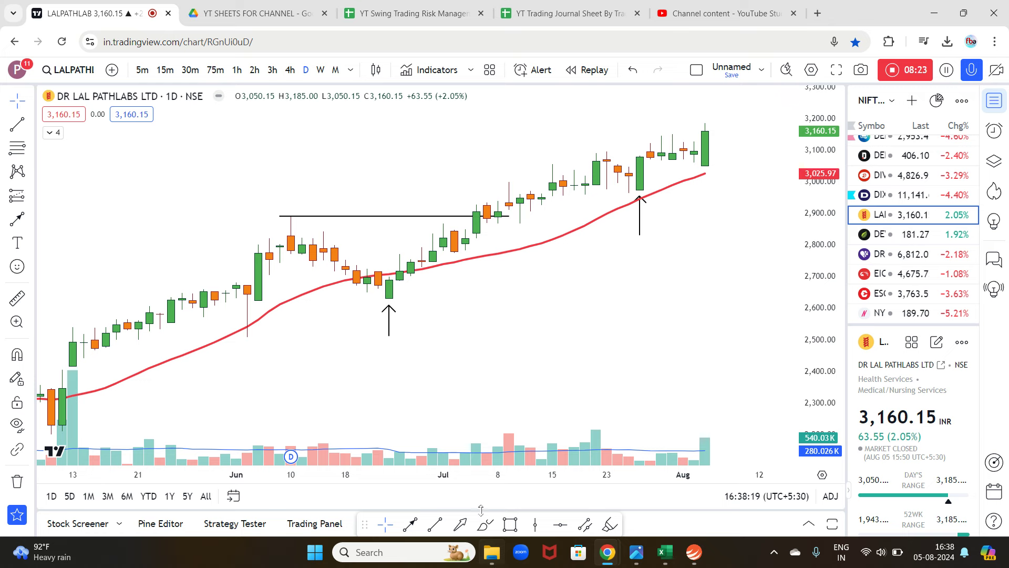
click(412, 524)
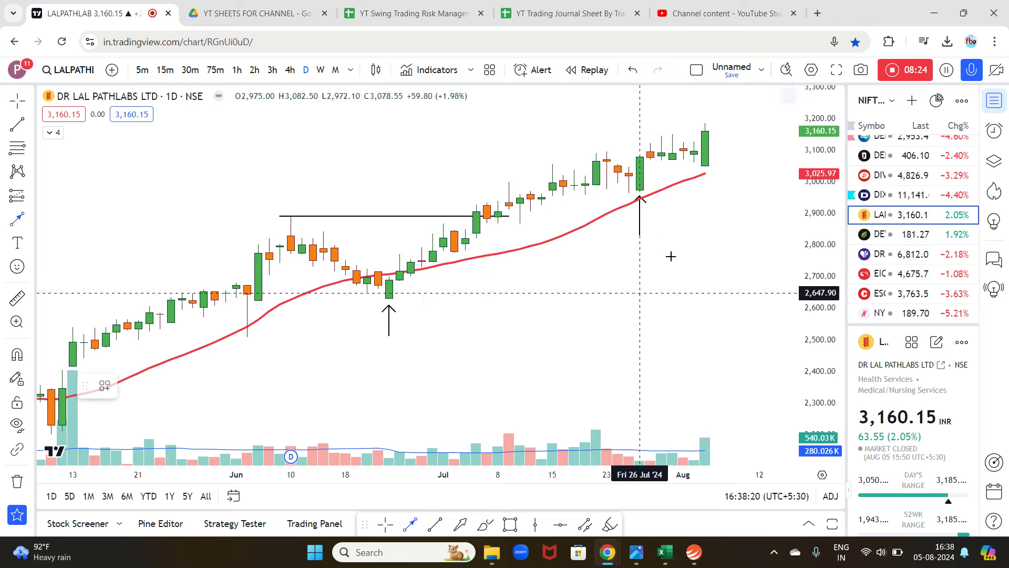
click(707, 173)
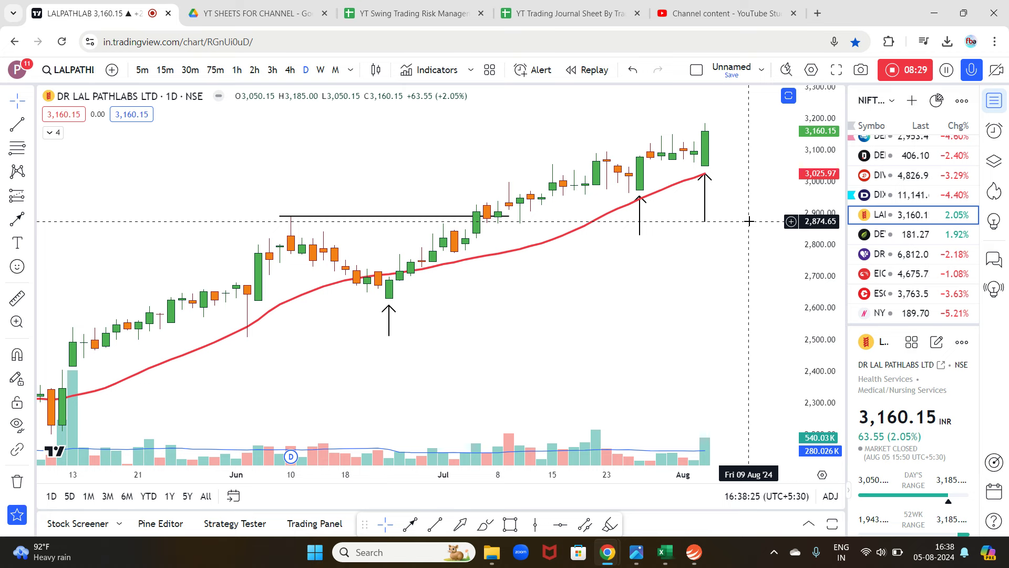
Review the daily charts of the watchlist stocks between Dr Lal Pathlabs and Fed Bank, including Dr Reddys Labs
click(909, 235)
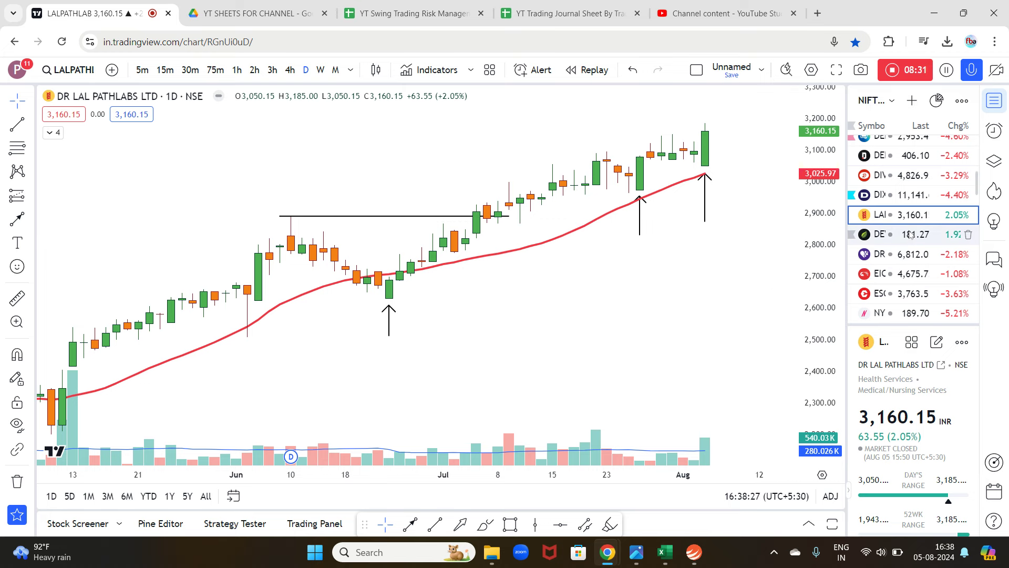
click(901, 256)
click(899, 273)
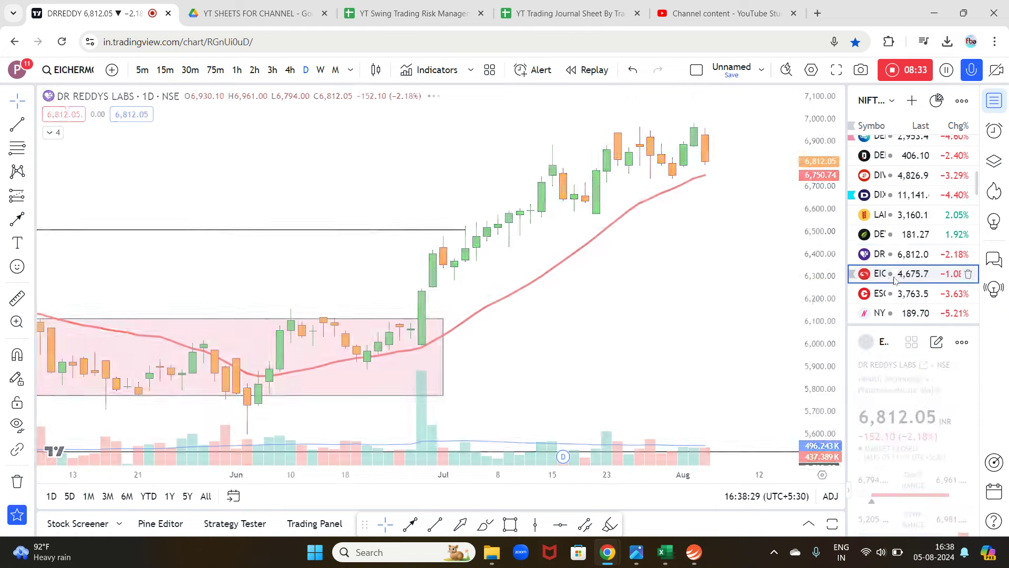
click(894, 293)
click(892, 312)
scroll(892, 310, down, 3)
On the Fed Bank chart, delete the vertical brush stroke near the latest candle
click(887, 202)
click(886, 224)
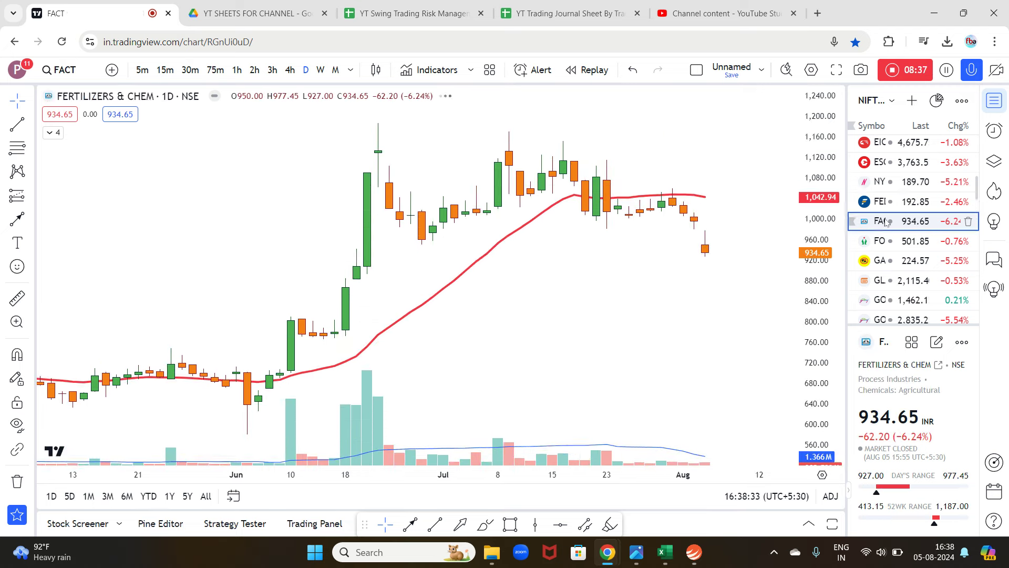
drag(708, 169, 721, 162)
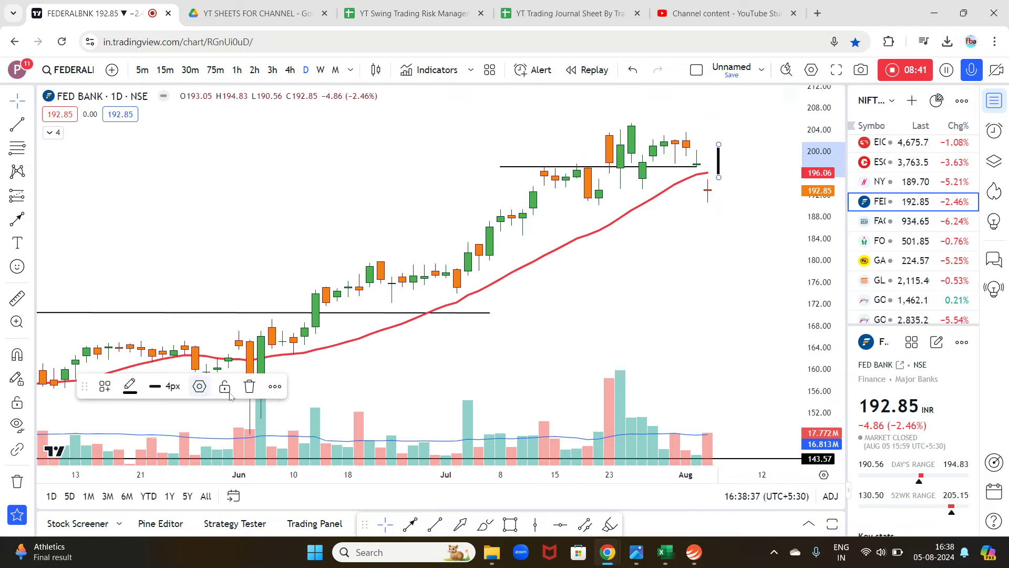
click(249, 387)
Review the daily charts of the watchlist stocks from Fertilizers & Chem through GAIL India
click(904, 221)
click(903, 242)
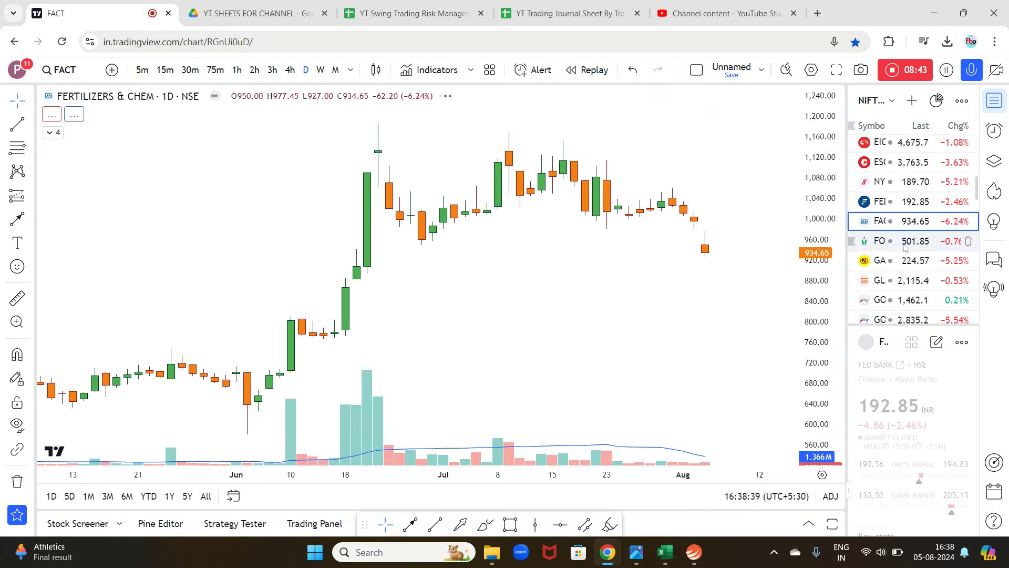
click(903, 260)
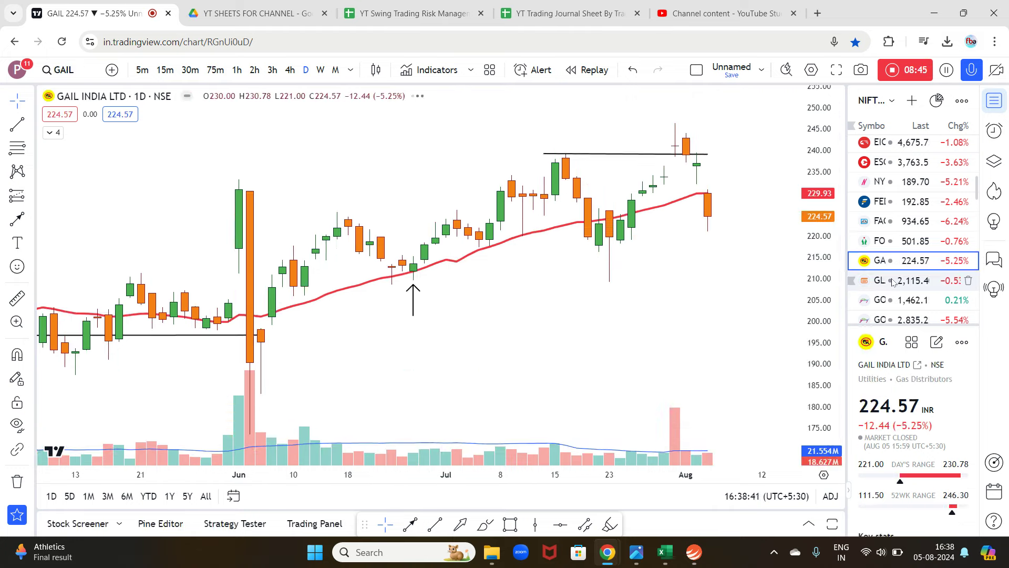
On the Gland Pharma chart, draw an upward arrow below the latest candle, from about 1,935 up to 2,010
click(891, 281)
click(889, 300)
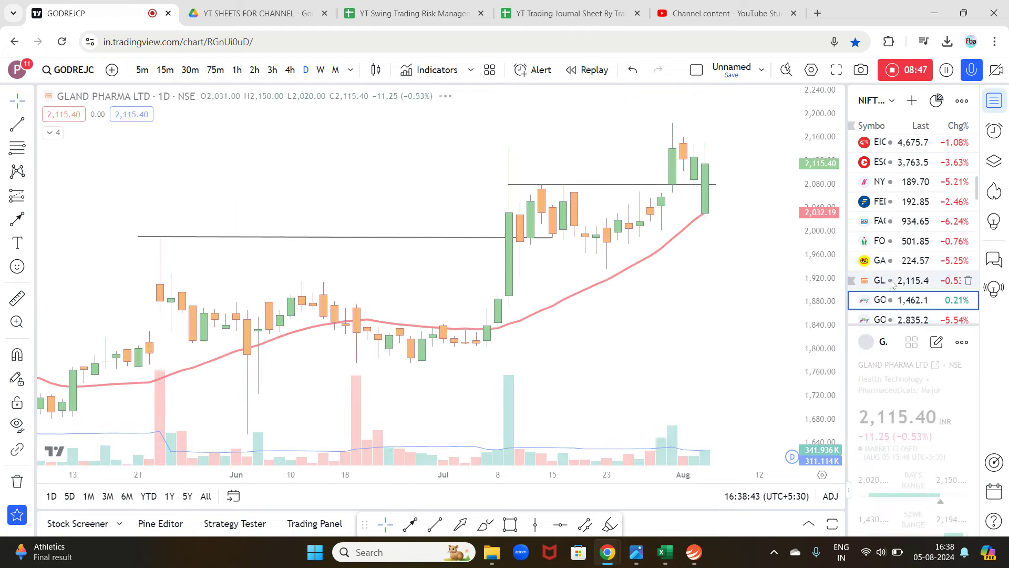
click(891, 280)
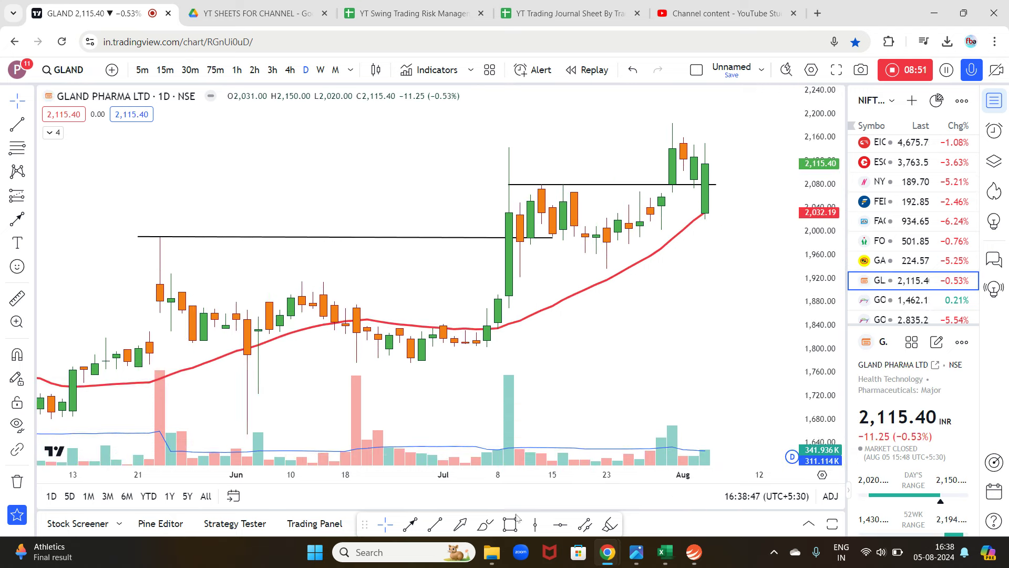
click(412, 524)
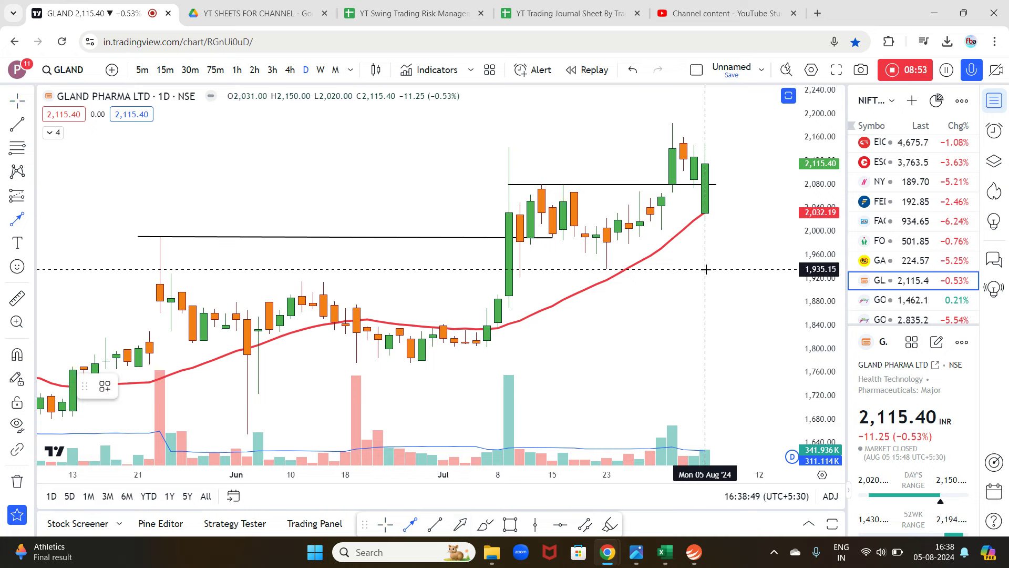
click(705, 225)
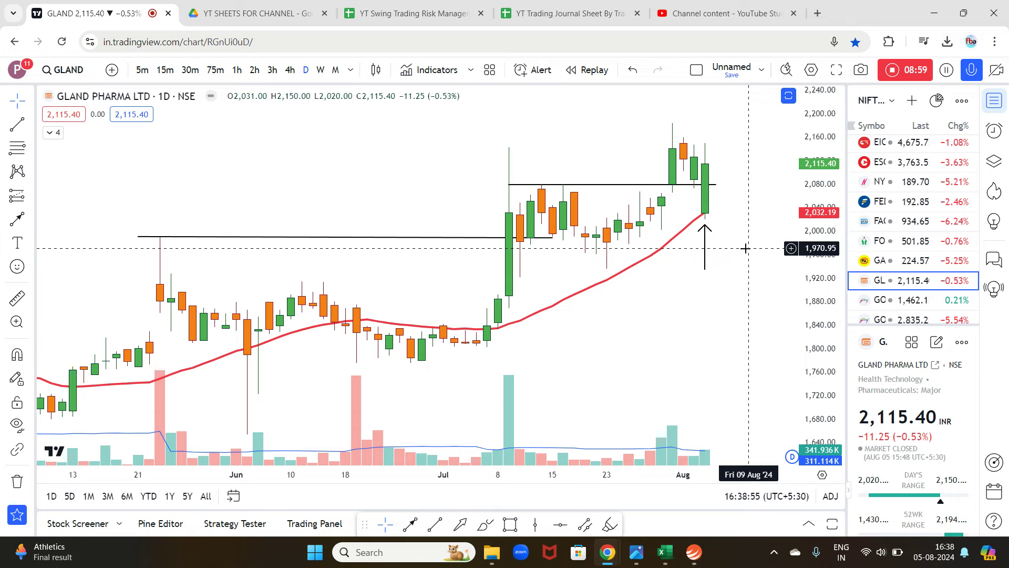
Review the daily charts of the watchlist stocks after Gland Pharma through Hindustan Unilever, including Godrej Properties, HDFC Bank and HDFC Life
click(883, 300)
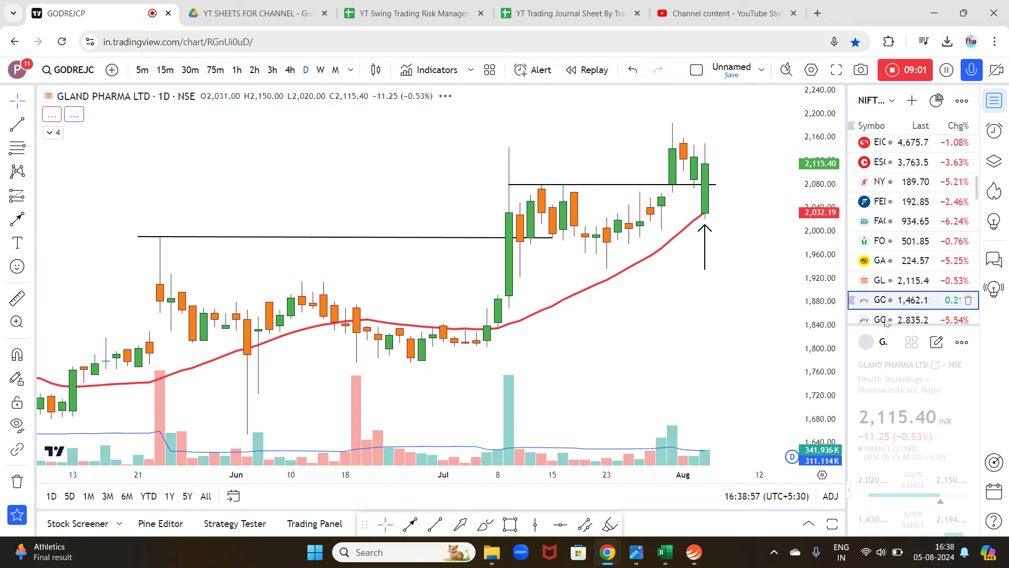
click(888, 319)
scroll(891, 236, down, 3)
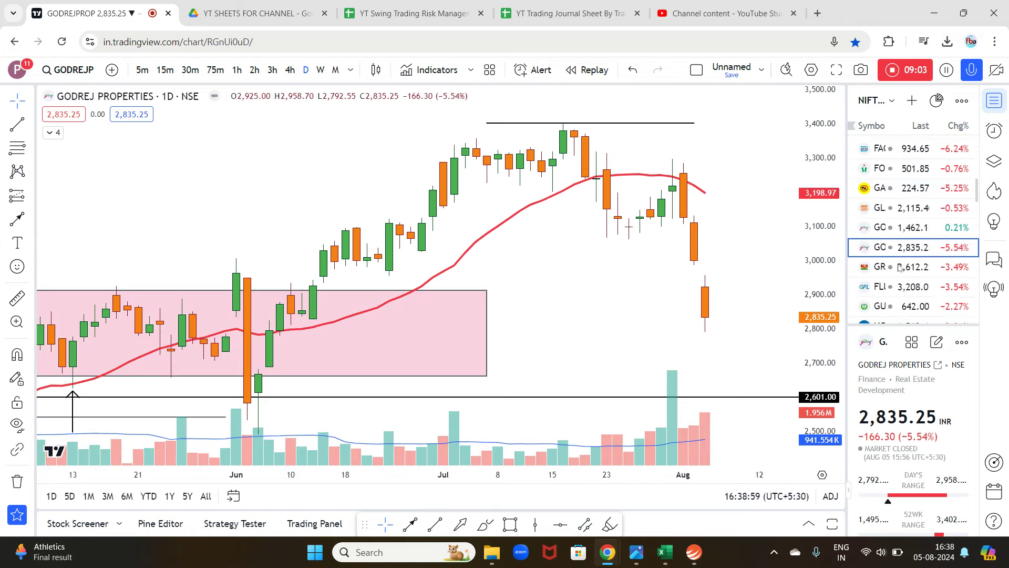
click(893, 205)
click(893, 221)
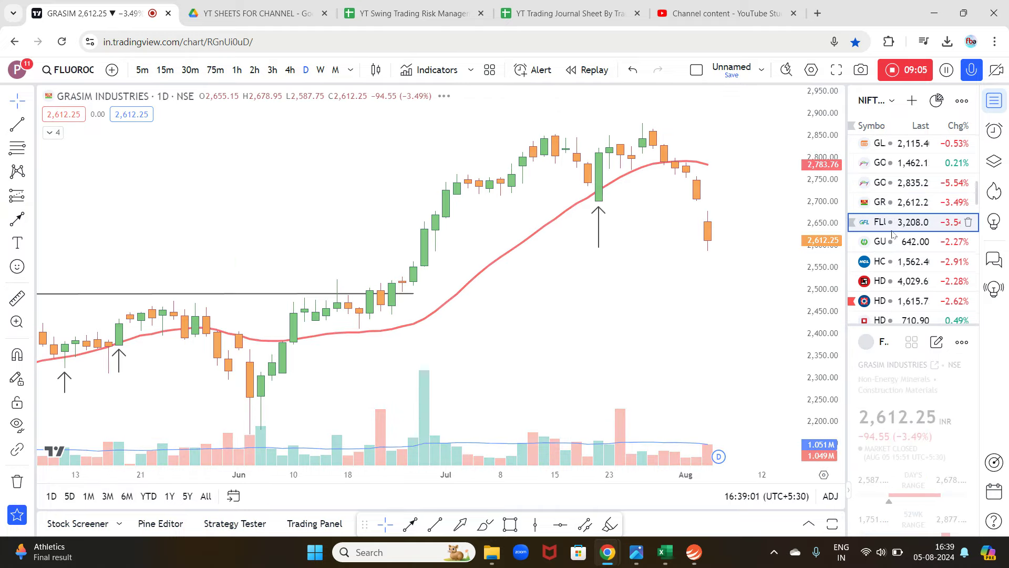
click(894, 242)
click(892, 261)
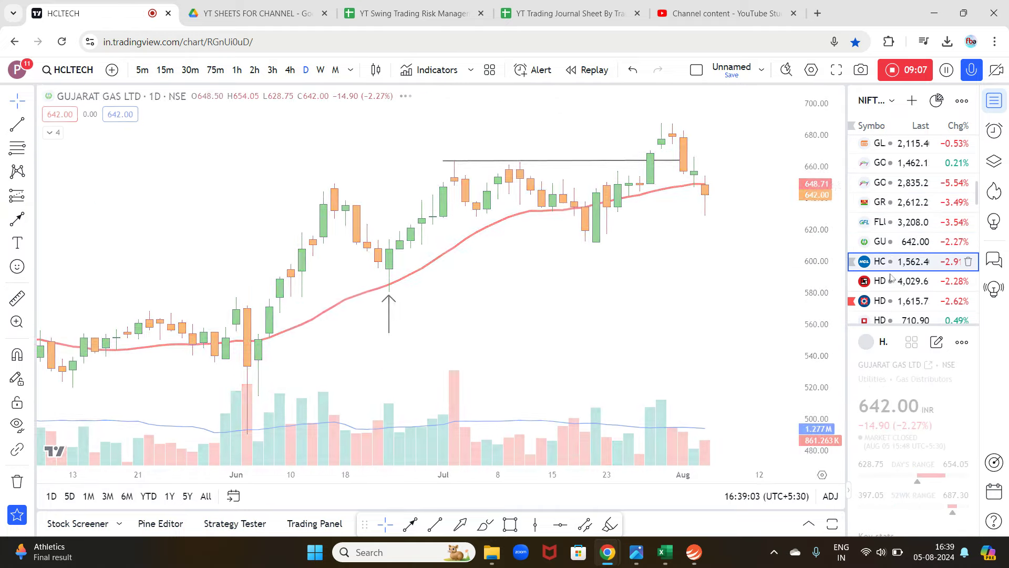
click(891, 280)
click(890, 300)
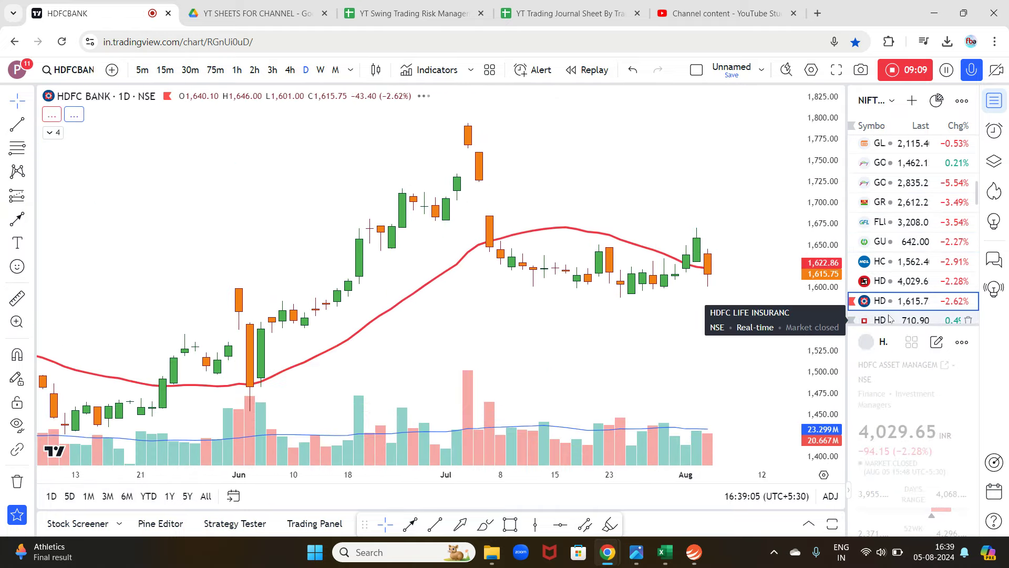
click(890, 318)
scroll(896, 237, down, 3)
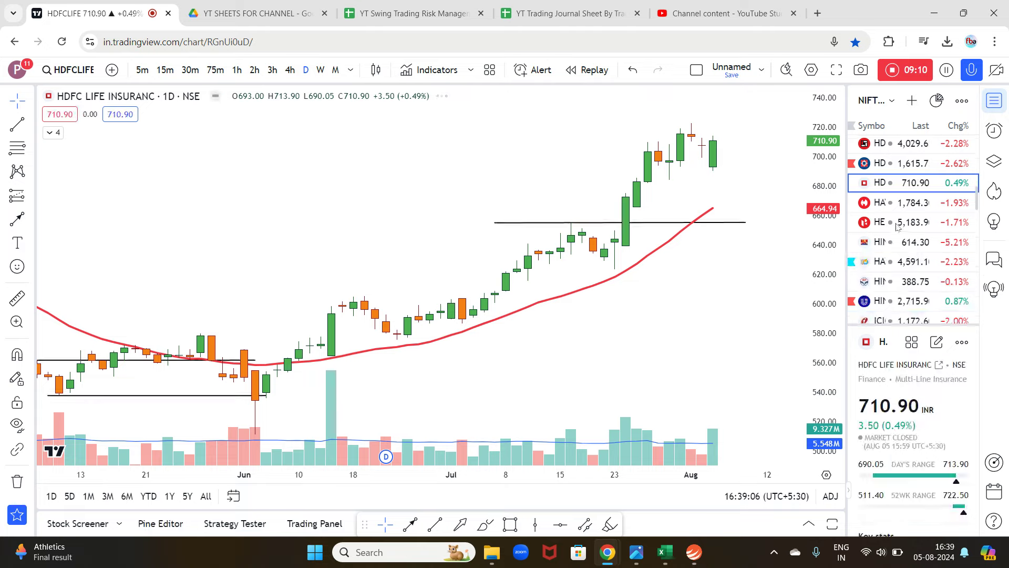
click(891, 204)
click(889, 222)
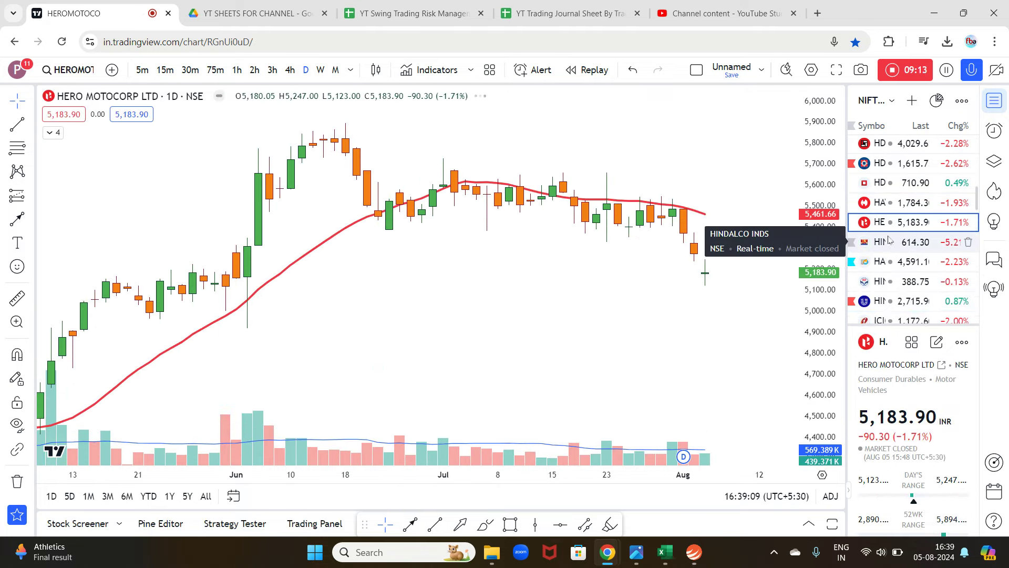
click(888, 241)
click(889, 261)
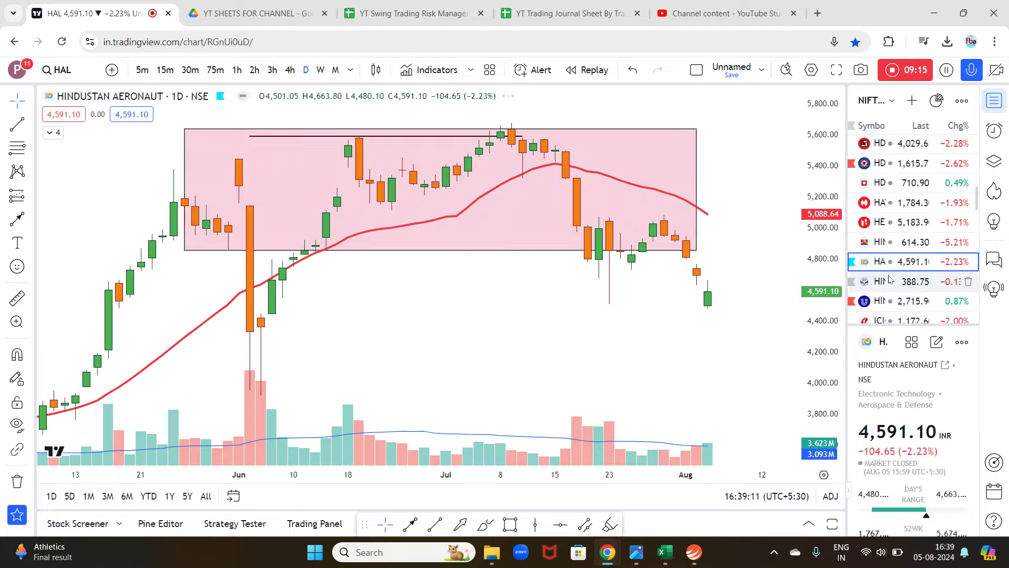
click(889, 280)
click(889, 301)
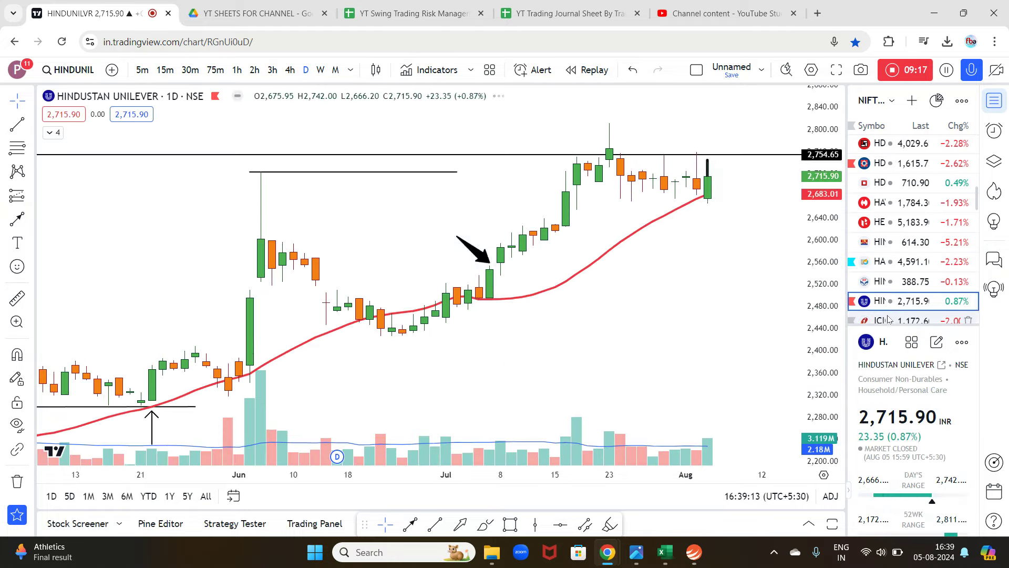
On the Hindustan Unilever chart, delete the brush stroke and thick July arrow, and draw an upward arrow below the latest candle, from about 2,590 to 2,650
click(717, 171)
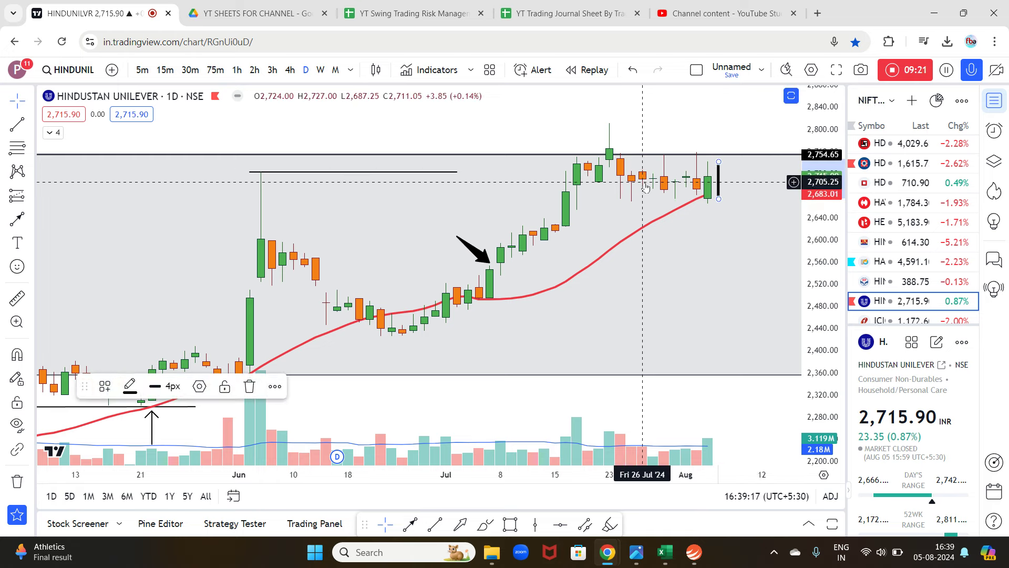
click(481, 259)
key(Delete)
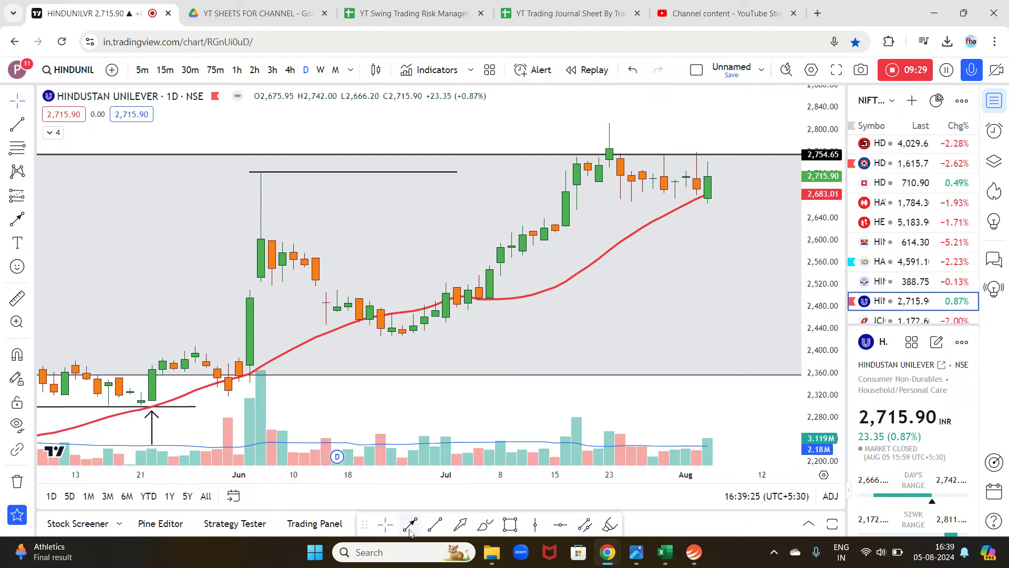
drag(705, 241, 711, 210)
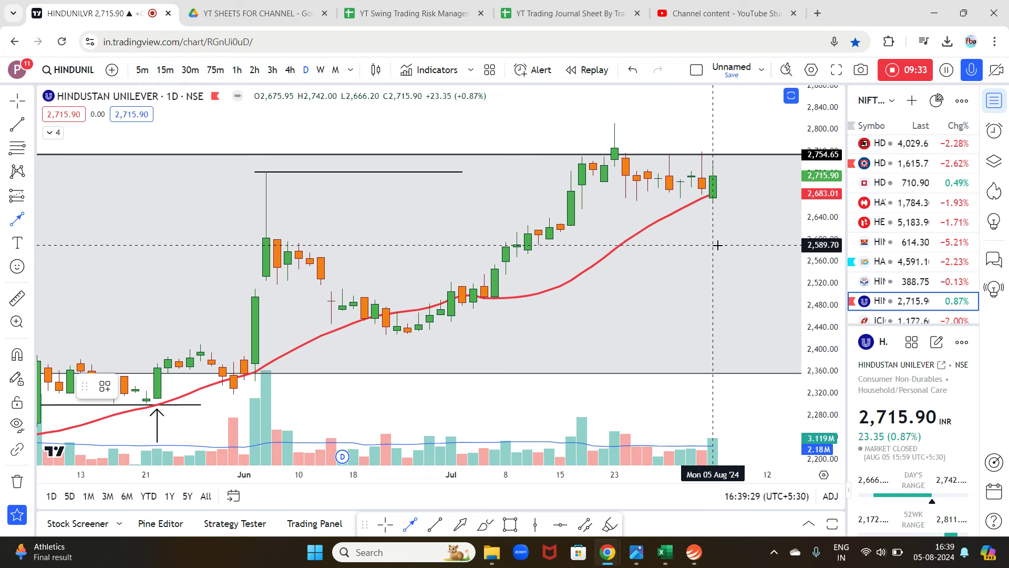
click(713, 210)
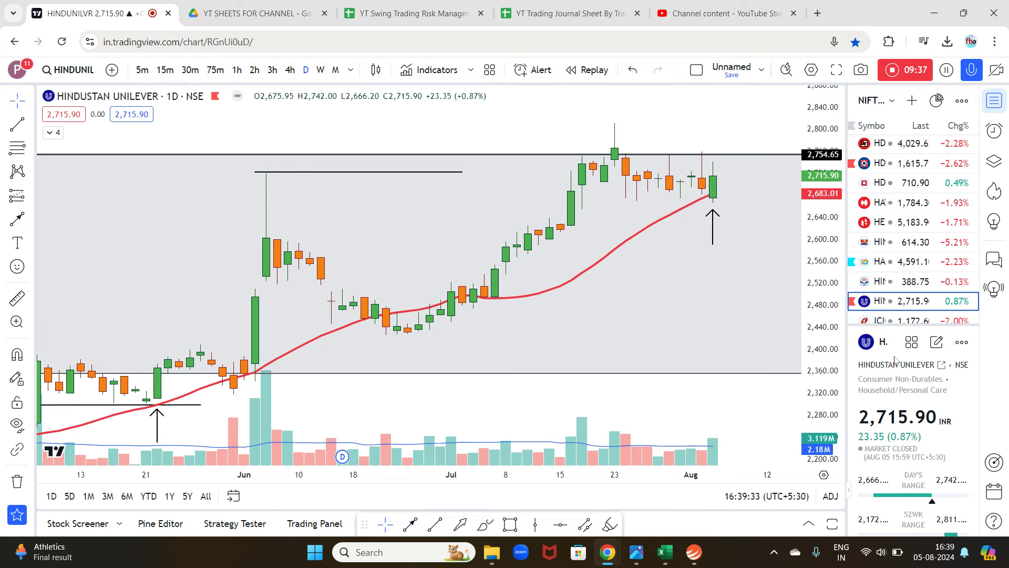
Review the daily charts of the watchlist stocks from ICICI Bank through Indraprastha Gas, taking a second look at ITC
click(891, 319)
scroll(888, 244, down, 3)
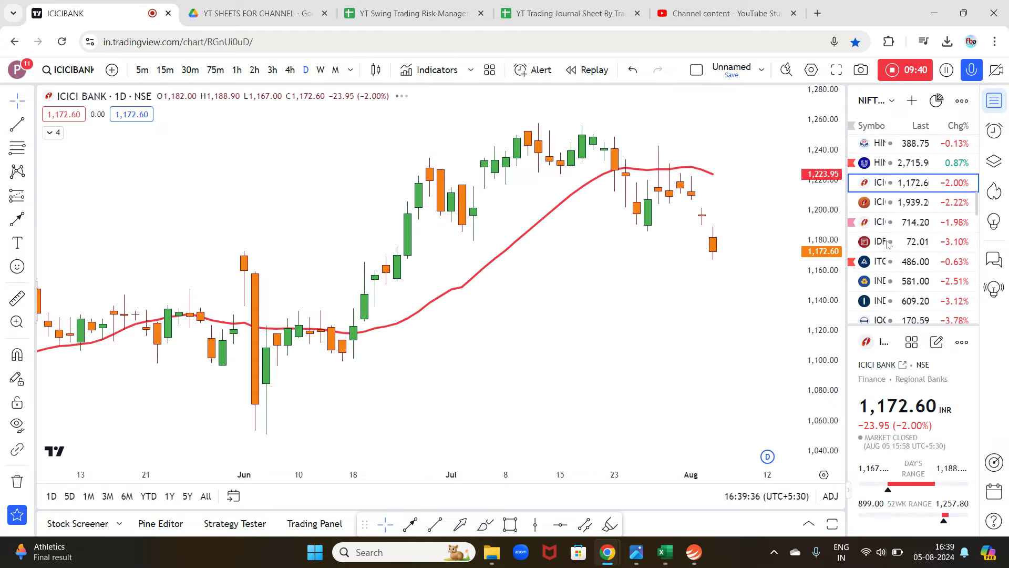
click(888, 202)
click(891, 221)
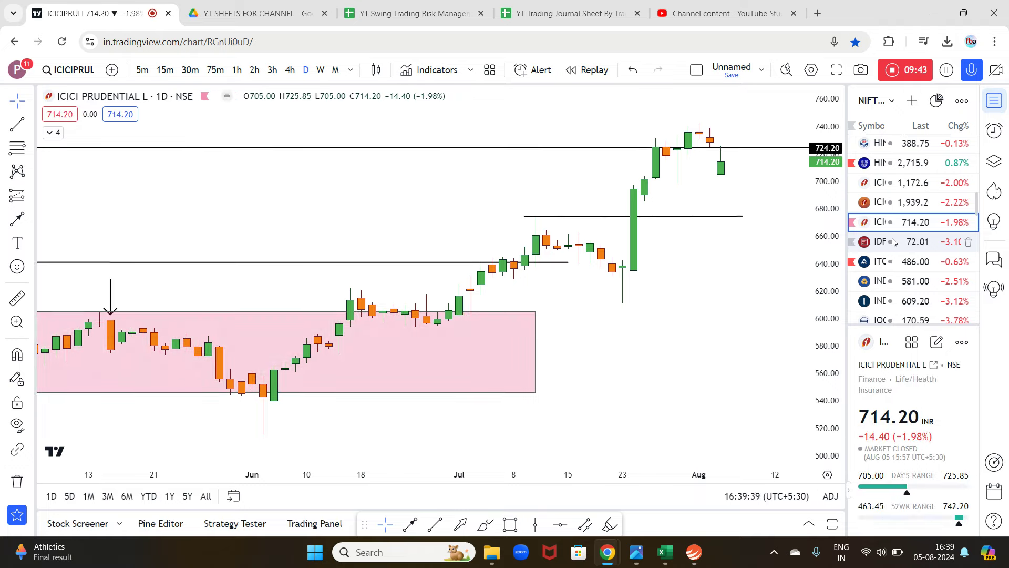
click(893, 241)
click(891, 261)
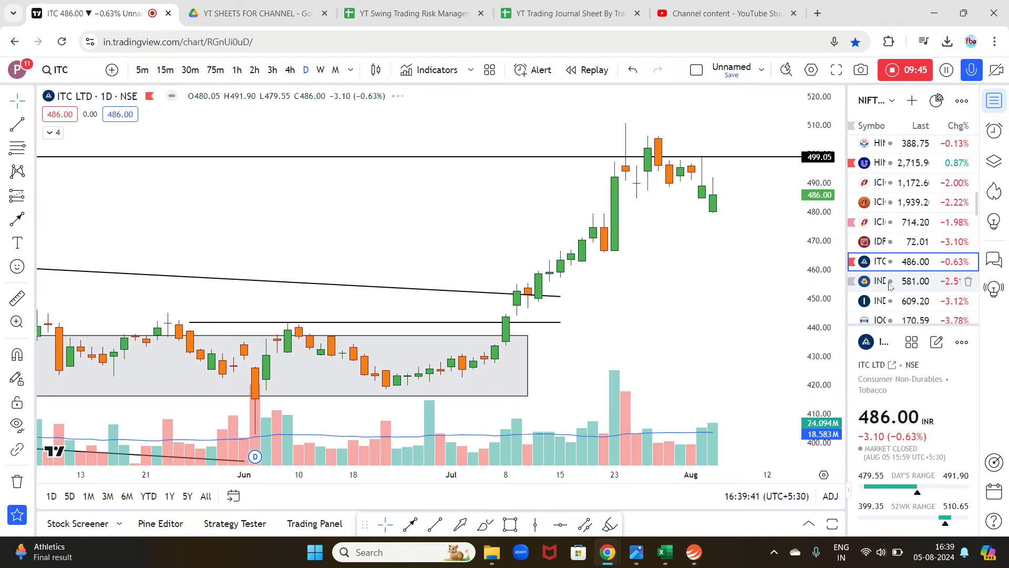
click(889, 281)
click(891, 261)
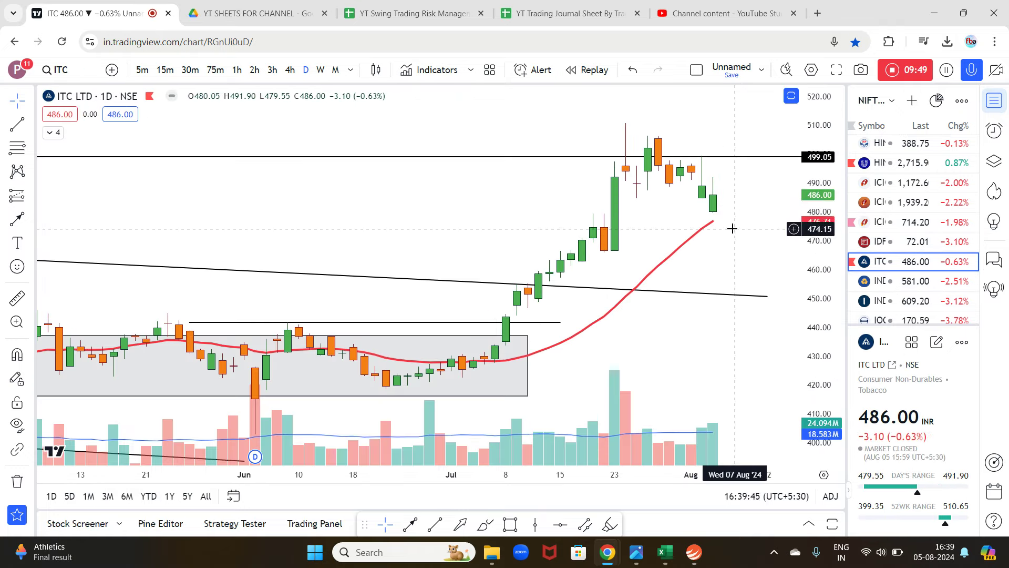
click(896, 282)
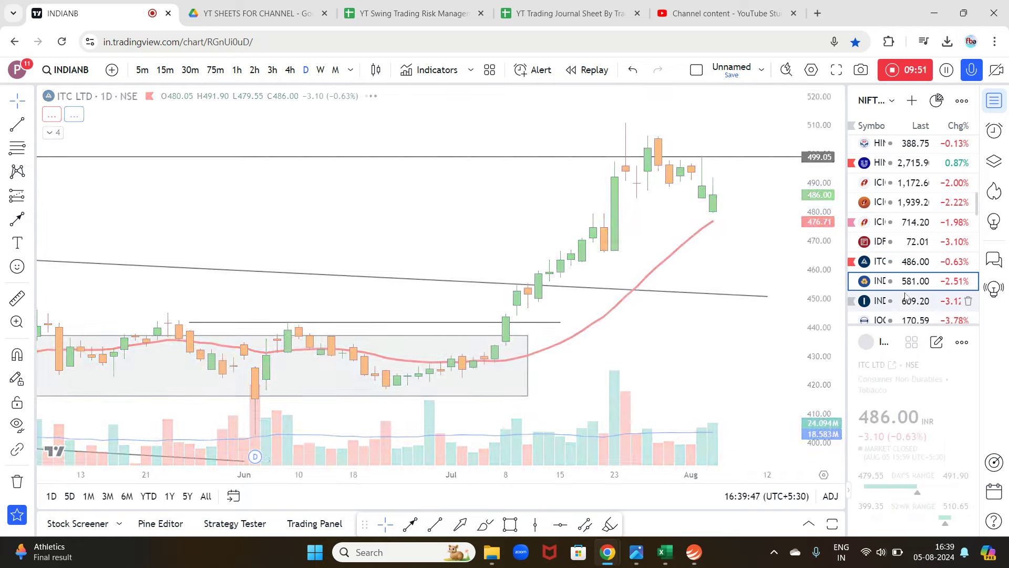
click(896, 300)
key(Down)
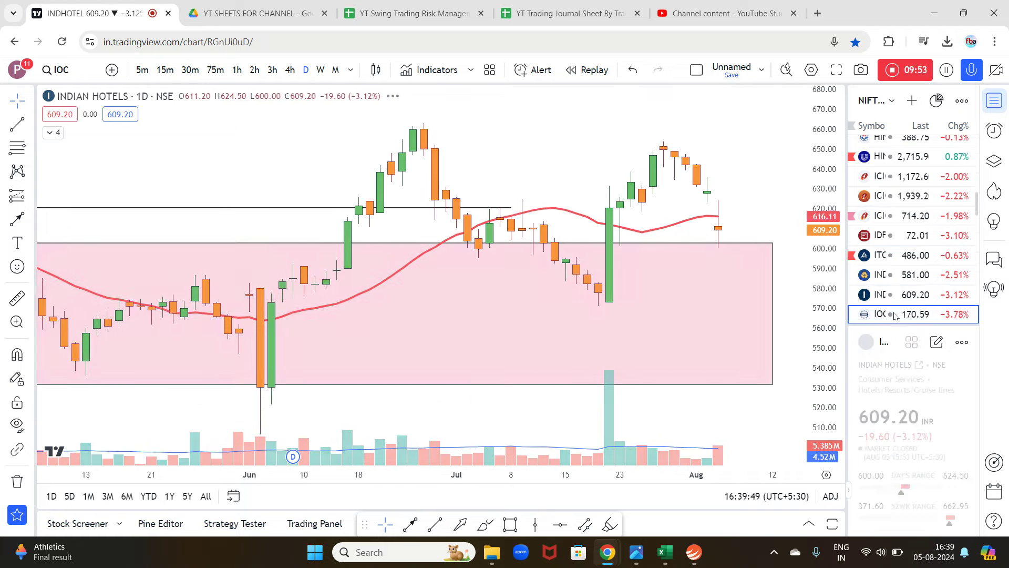
key(Down)
key(Down)
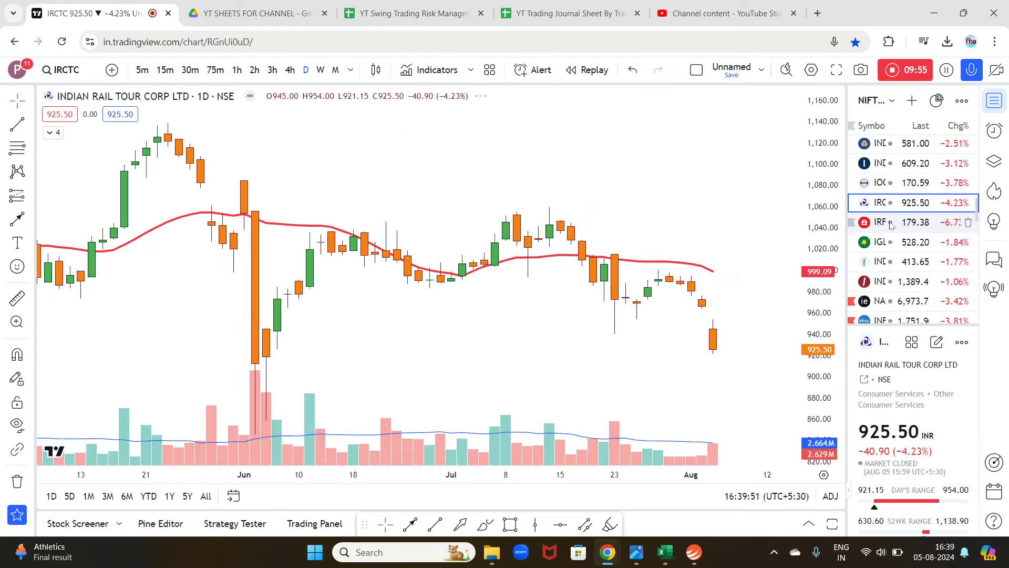
key(Down)
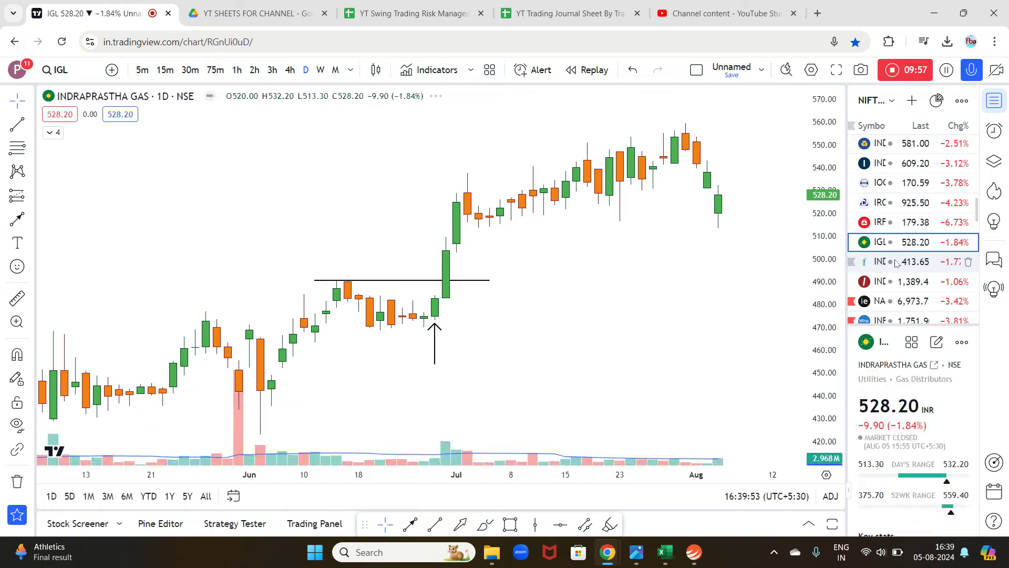
click(891, 262)
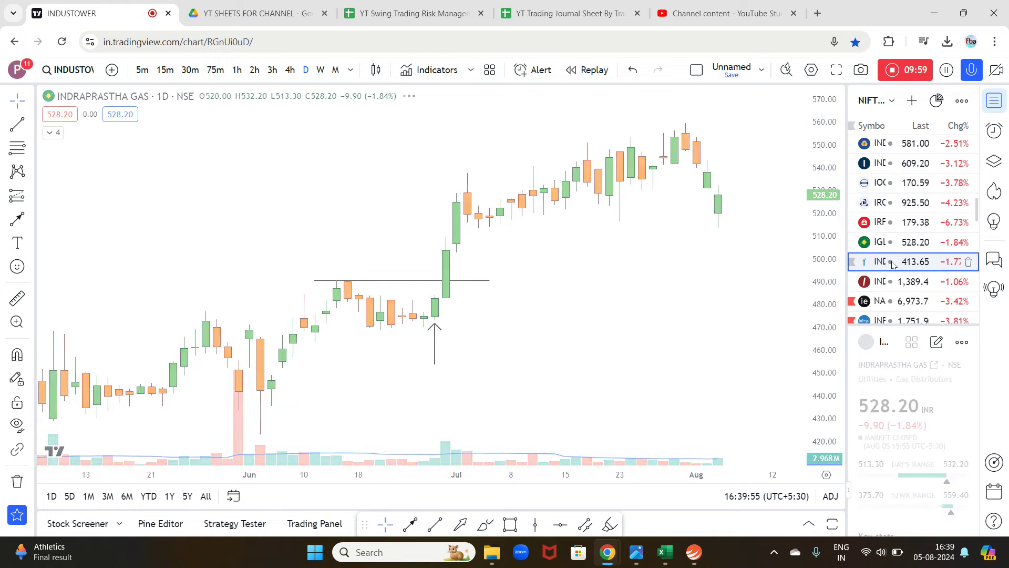
click(875, 241)
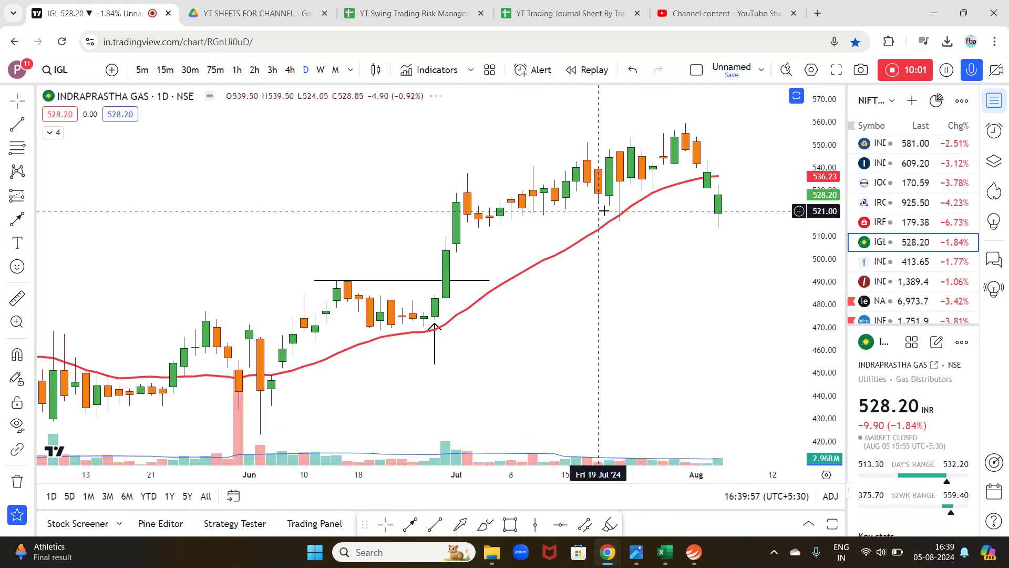
On the Indus Towers chart, brush a vertical stroke beside the latest candle, from about 430 to 409, and place an arrow marker at the 11 July candle
click(904, 257)
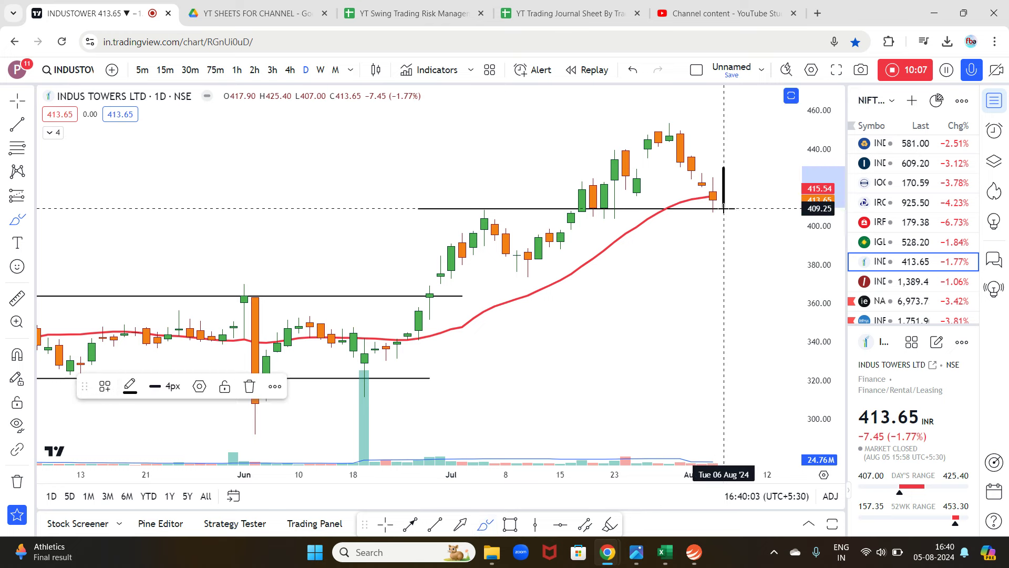
click(463, 525)
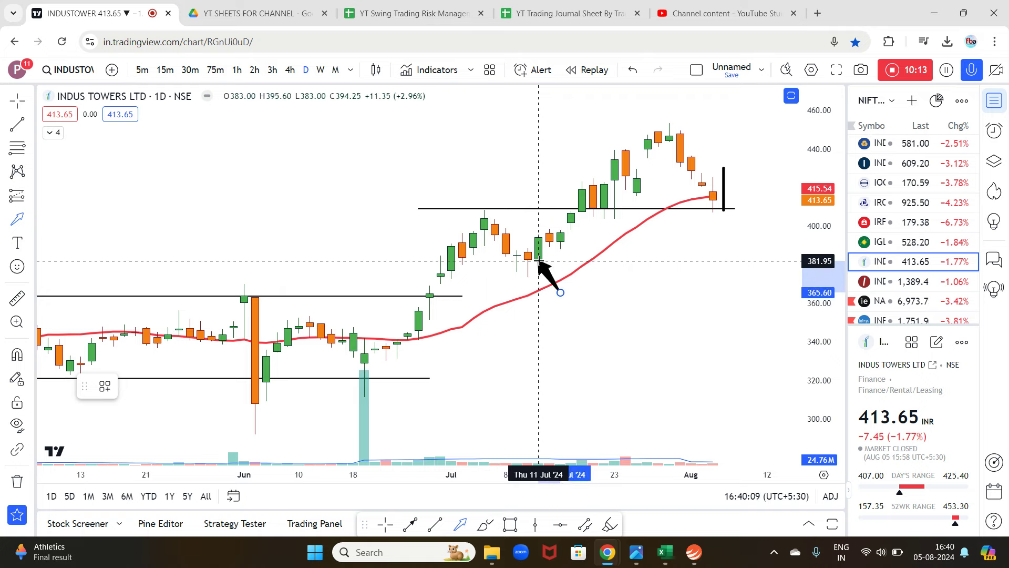
Review the daily charts of the watchlist stocks after Indus Towers through Jindal Steel, rechecking Info Edge and Infosys
click(893, 283)
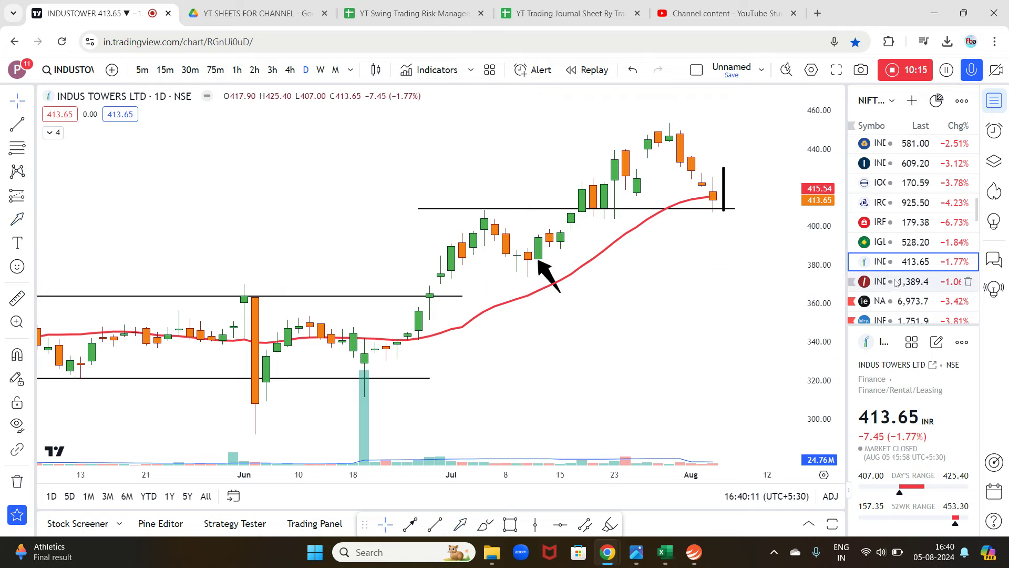
click(896, 302)
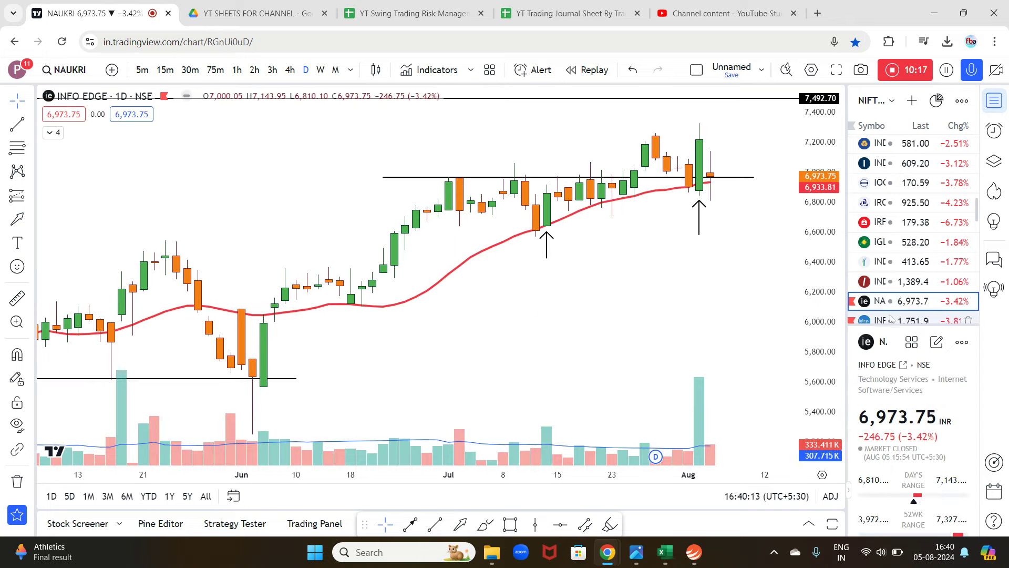
click(890, 319)
scroll(893, 237, down, 3)
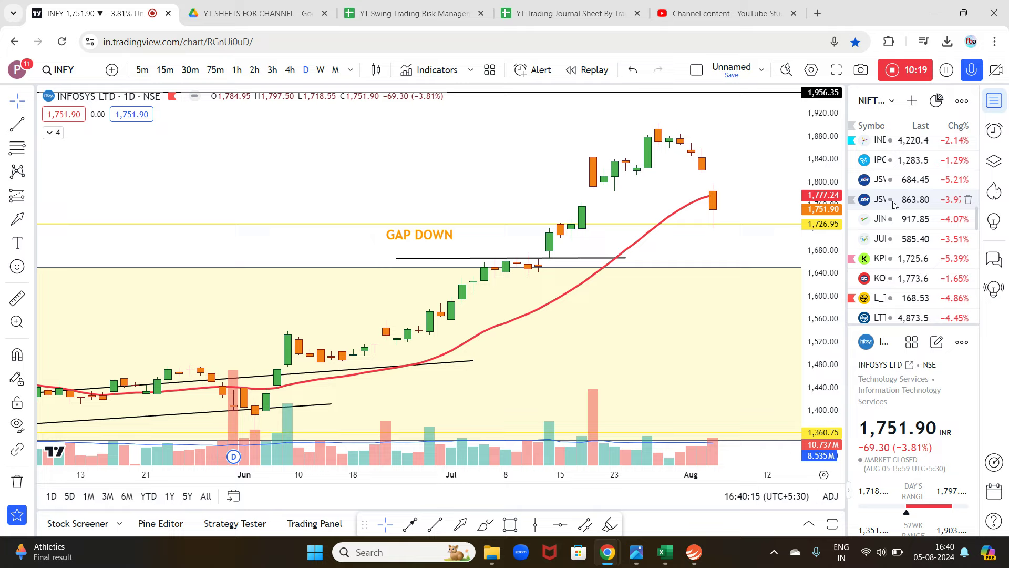
scroll(893, 204, up, 3)
click(893, 162)
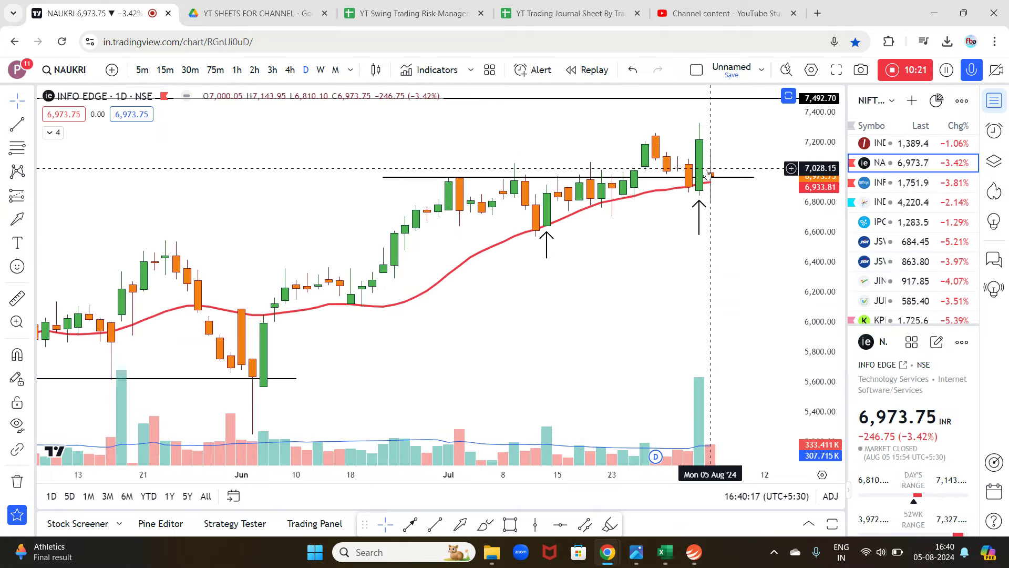
click(905, 183)
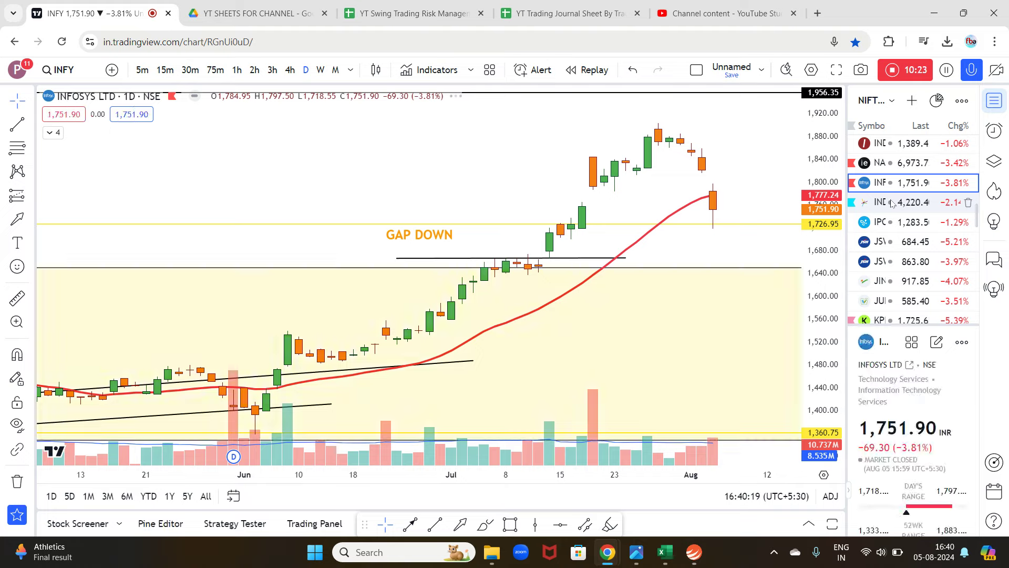
click(892, 204)
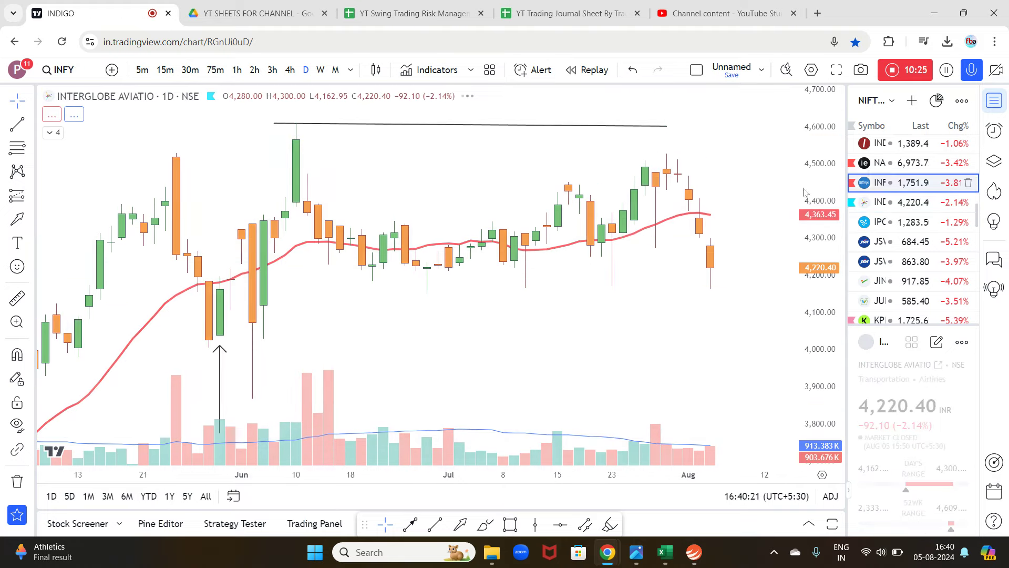
key(Up)
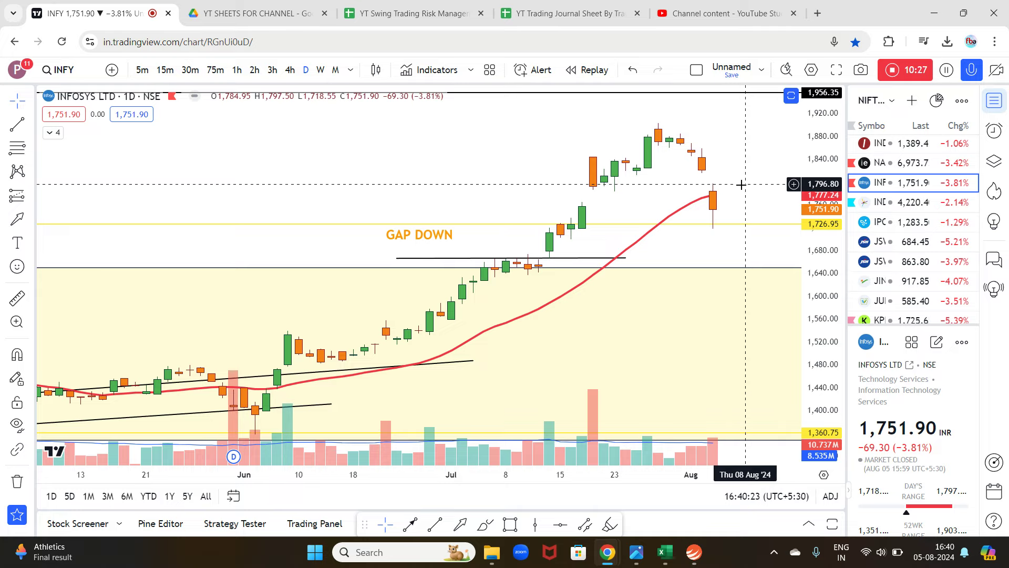
click(881, 202)
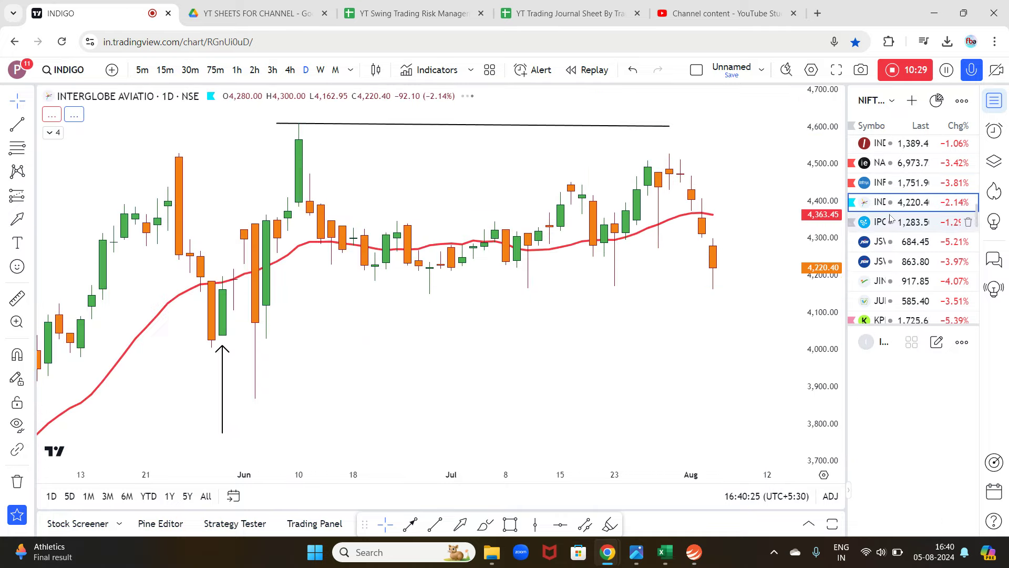
key(Down)
click(891, 242)
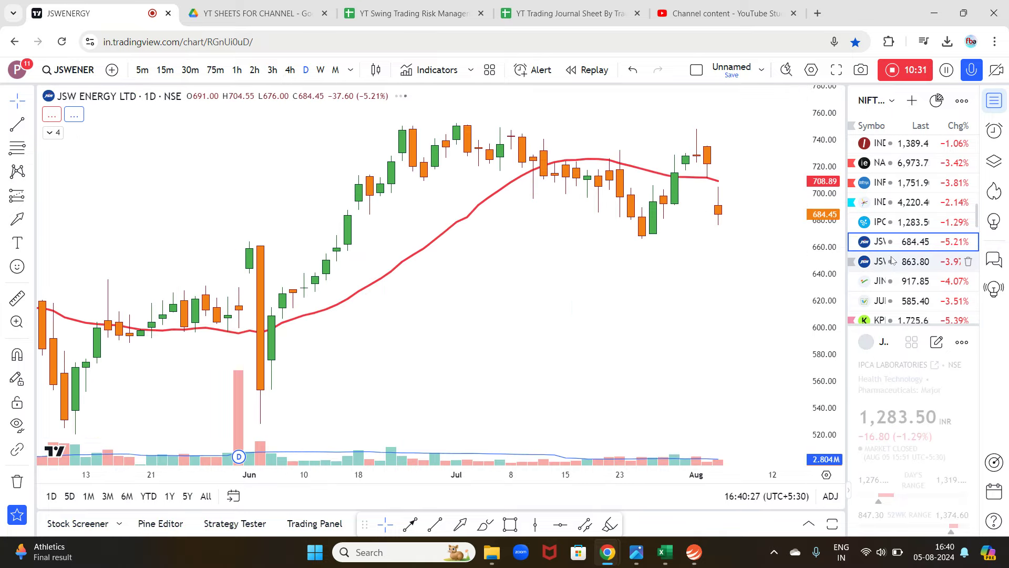
click(891, 262)
click(891, 281)
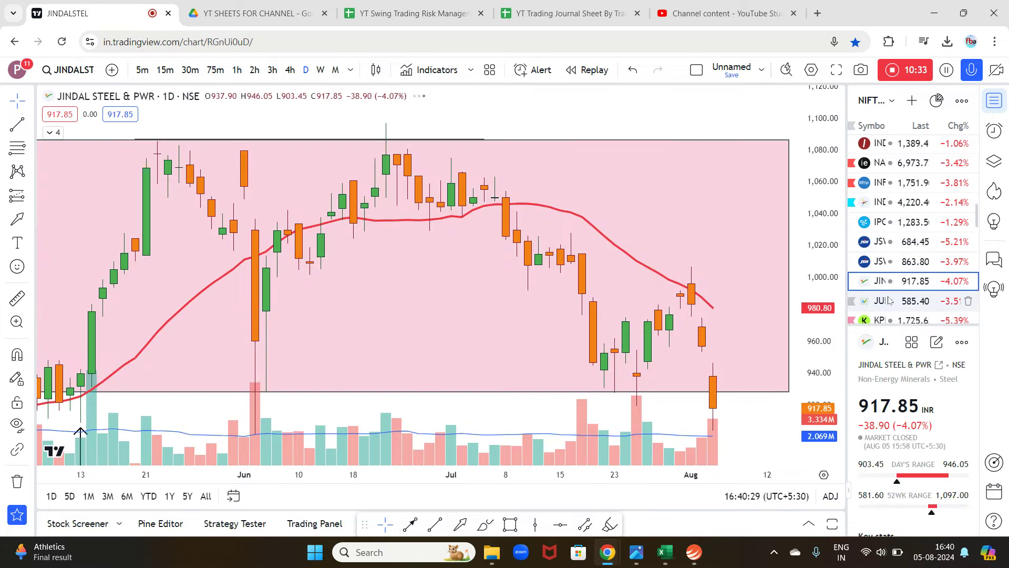
Review the daily charts of the watchlist stocks from Jubilant FoodWorks through Laurus Labs
click(891, 300)
click(890, 319)
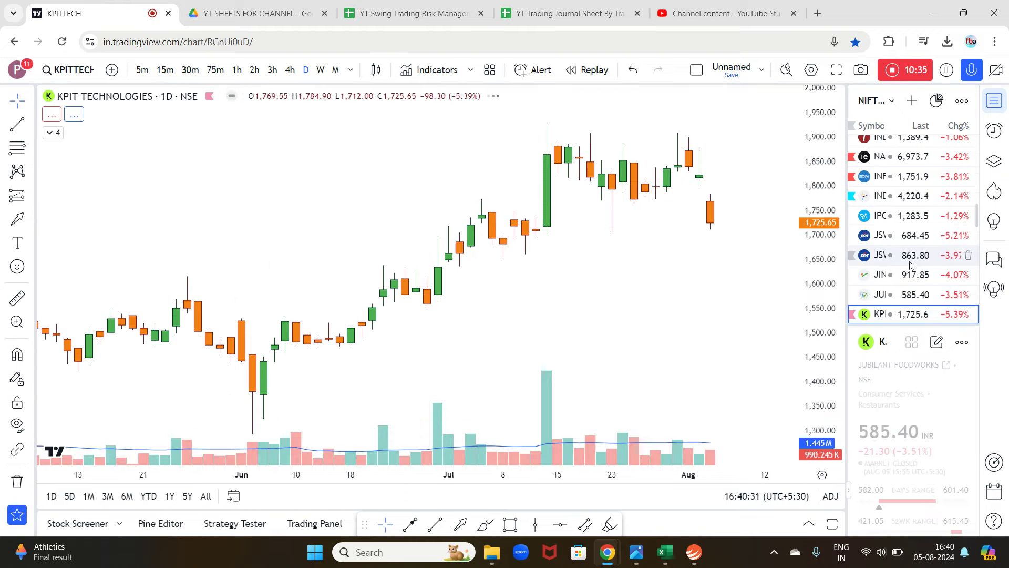
scroll(914, 210, down, 2)
click(906, 202)
click(902, 221)
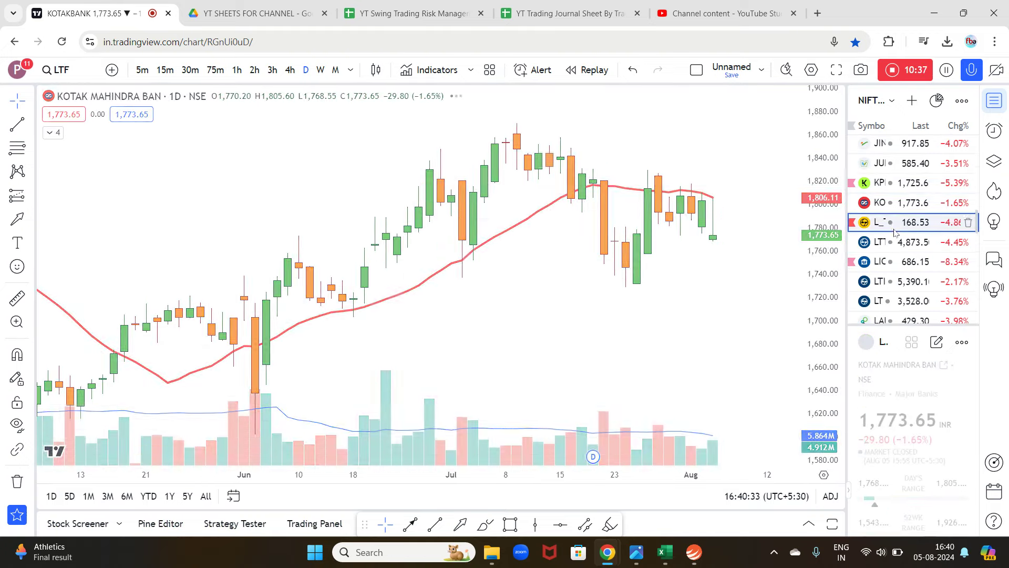
click(899, 242)
click(899, 260)
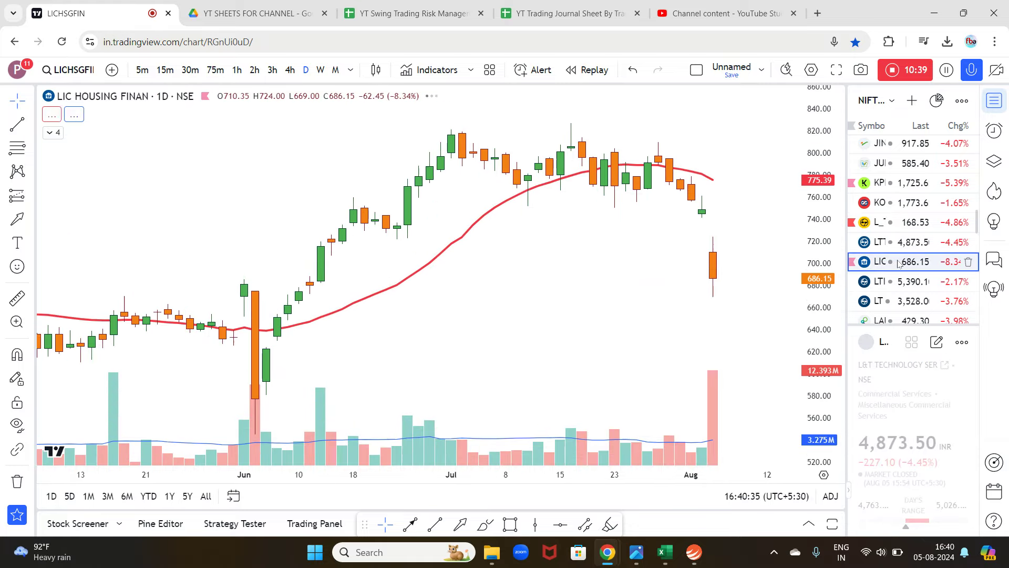
click(894, 282)
click(891, 301)
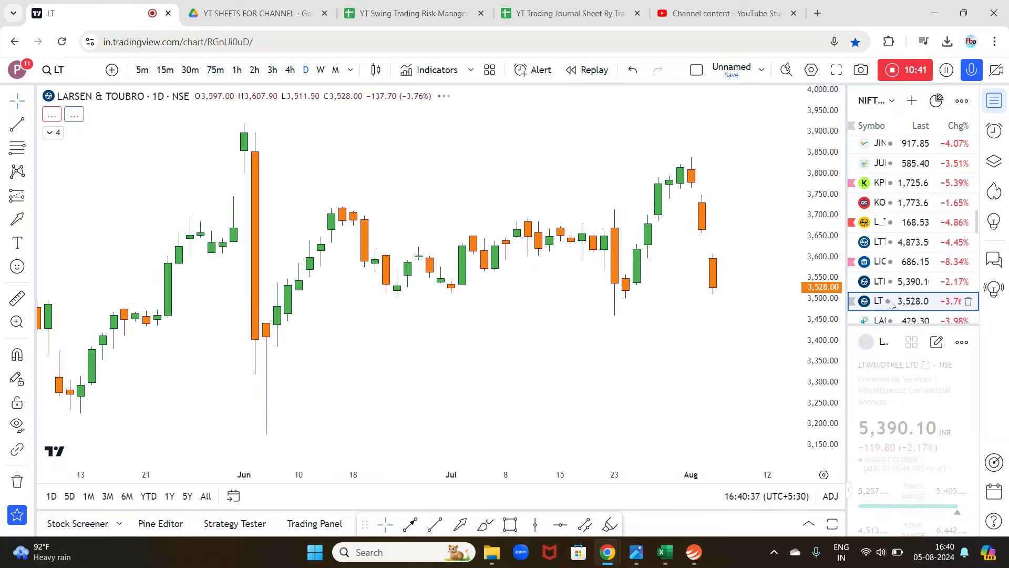
key(Down)
key(Down)
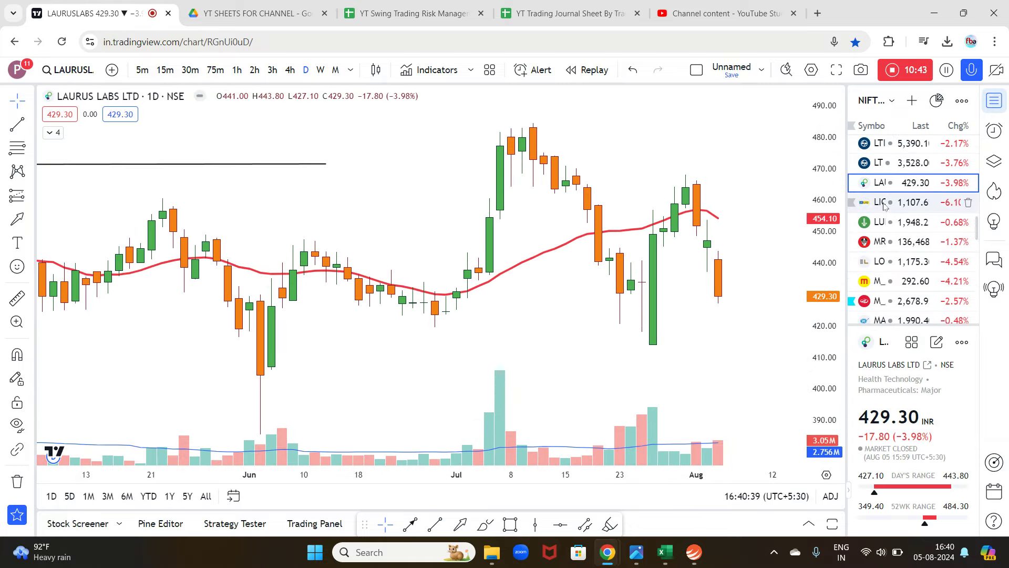
Review the daily charts of the watchlist stocks from Lupin through Mankind, taking a second look at Lupin
click(890, 223)
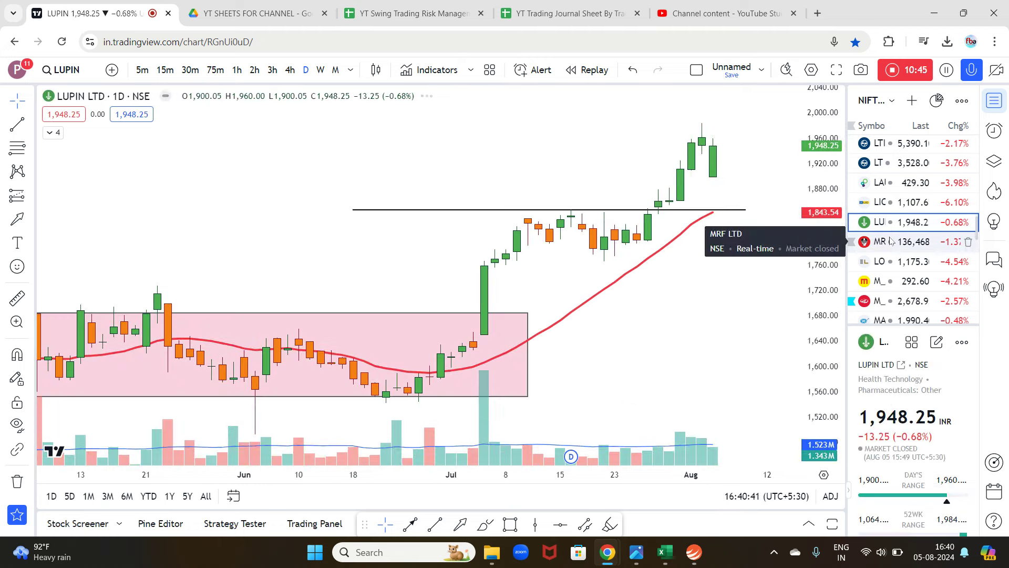
click(890, 240)
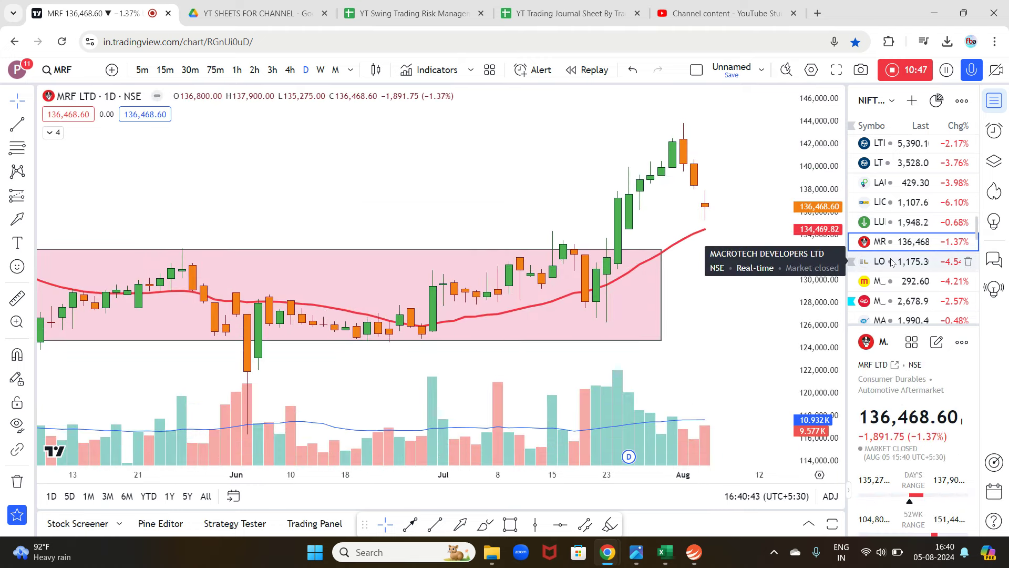
click(903, 224)
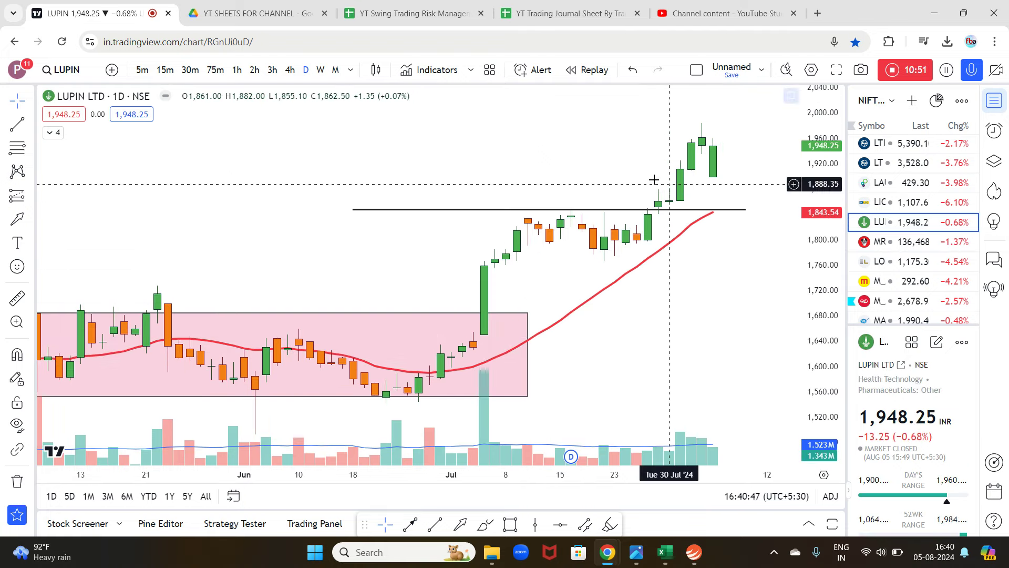
click(905, 243)
click(901, 262)
click(896, 284)
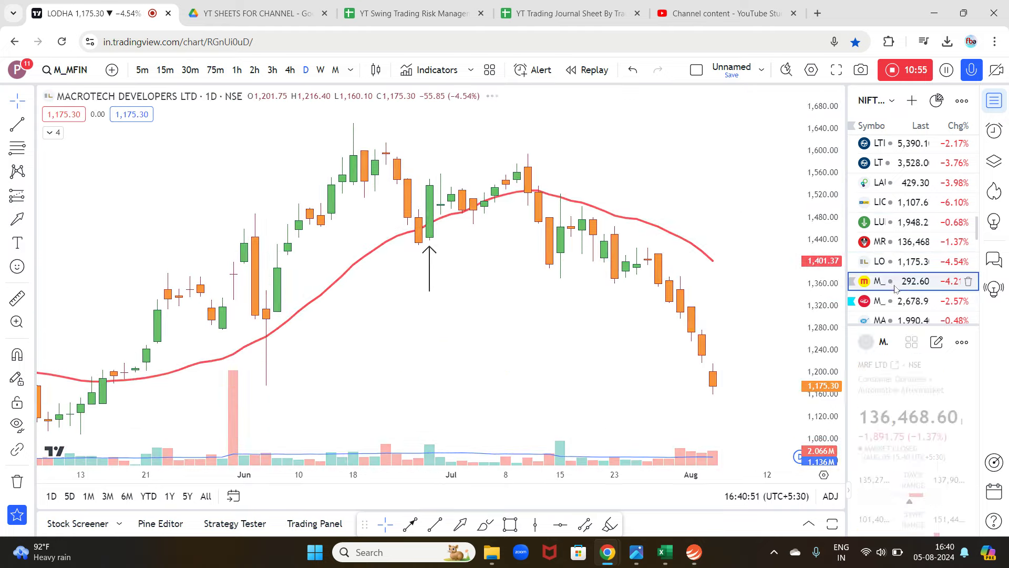
click(894, 302)
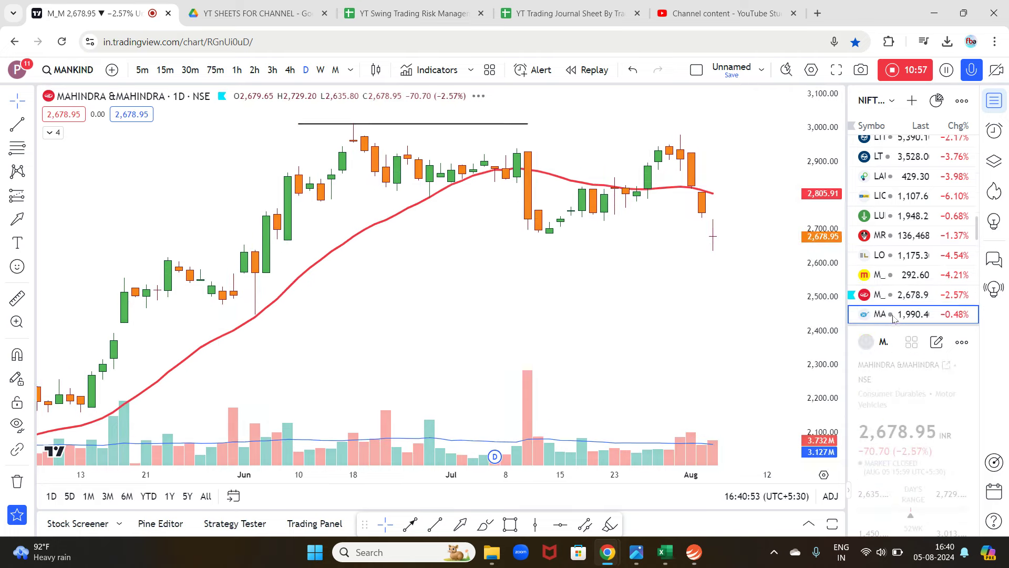
click(893, 320)
scroll(893, 294, down, 3)
On the Marico chart, move the brush stroke off the latest candle to just beside it, spanning about 678 to 661
click(892, 203)
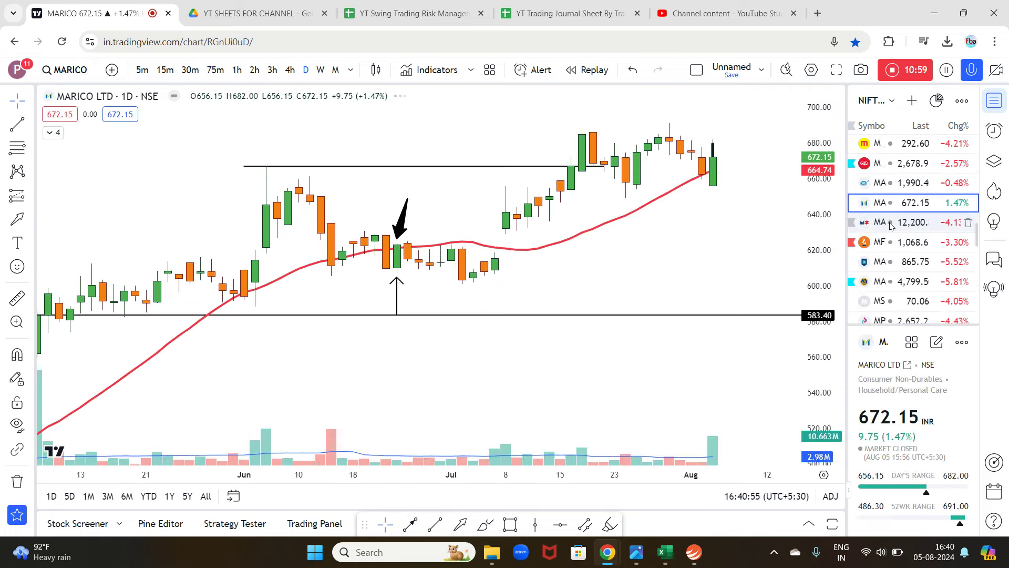
drag(725, 151, 727, 156)
click(724, 158)
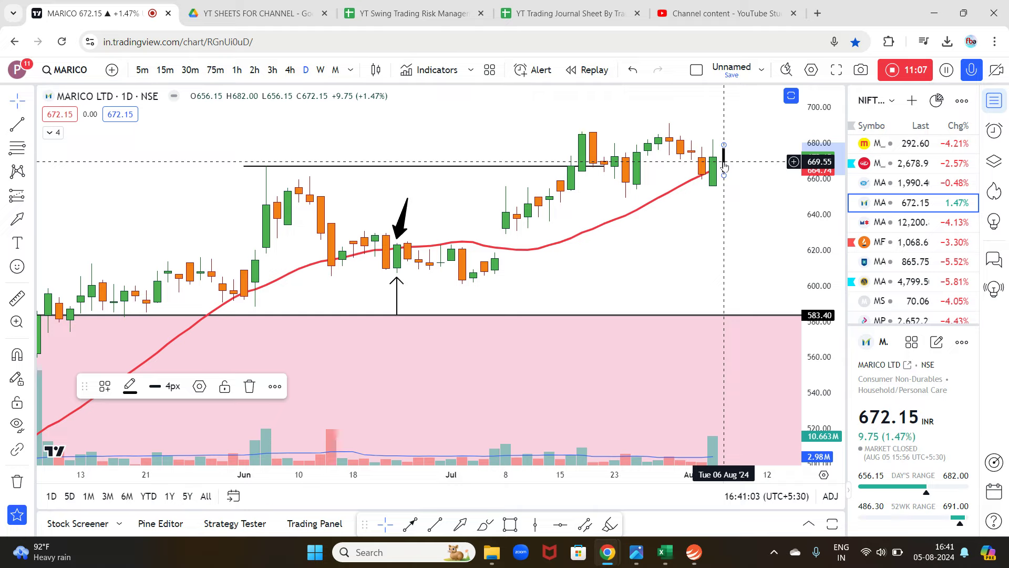
drag(724, 165, 723, 162)
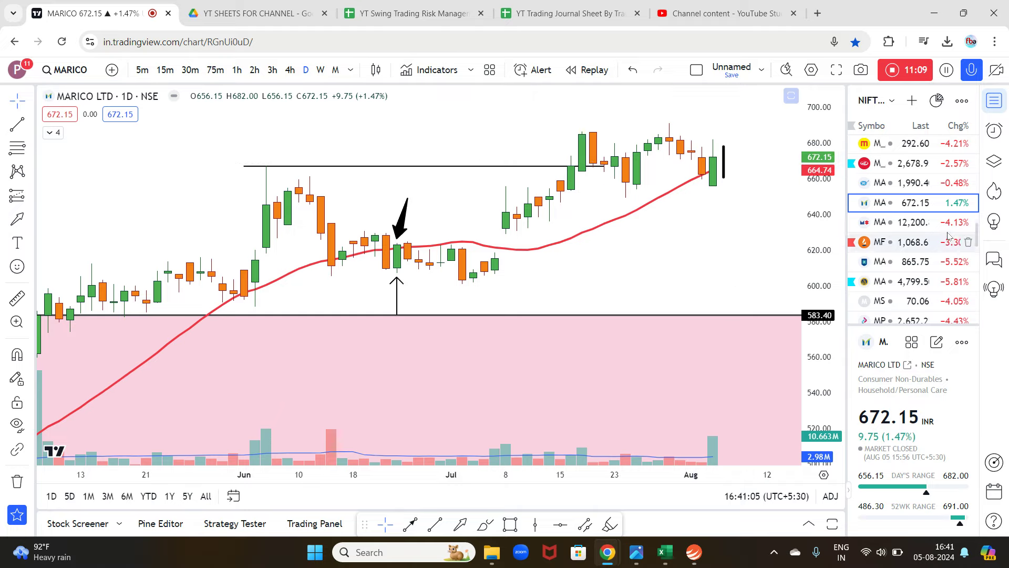
Review the daily charts of the watchlist stocks following Marico through Muthoot Finance
click(893, 221)
click(893, 242)
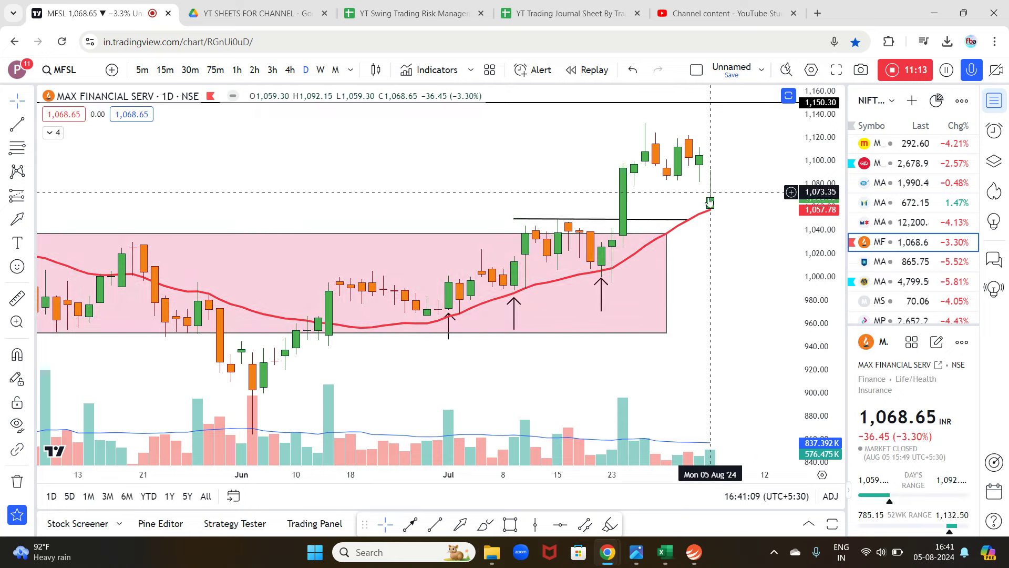
click(881, 262)
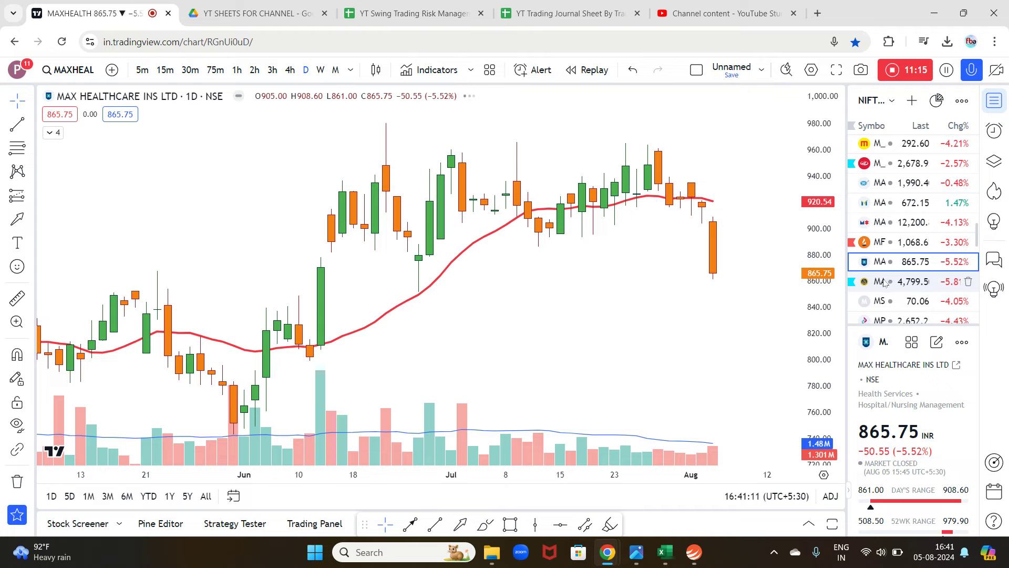
click(882, 281)
click(883, 302)
click(883, 318)
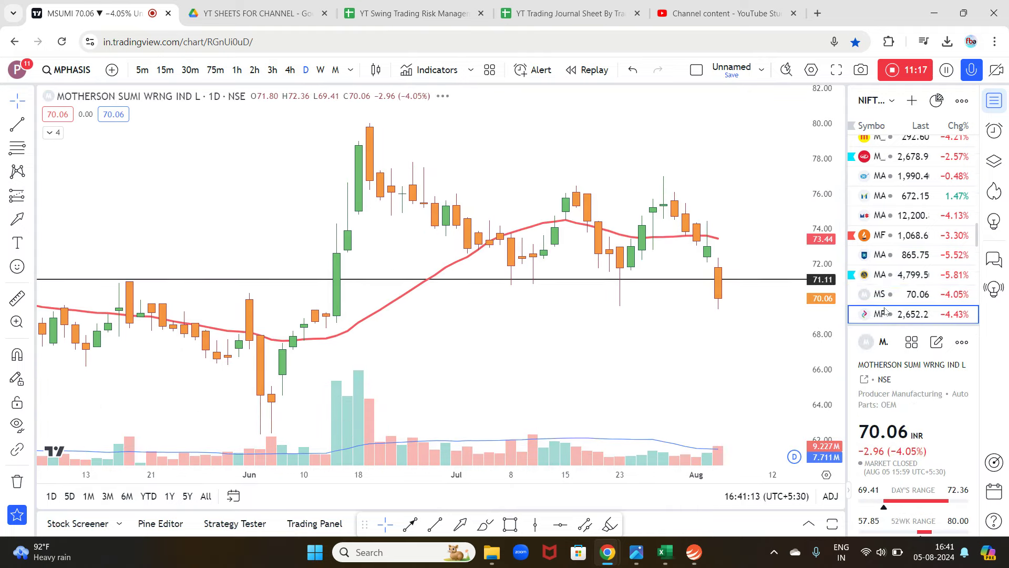
scroll(885, 211, down, 3)
click(885, 211)
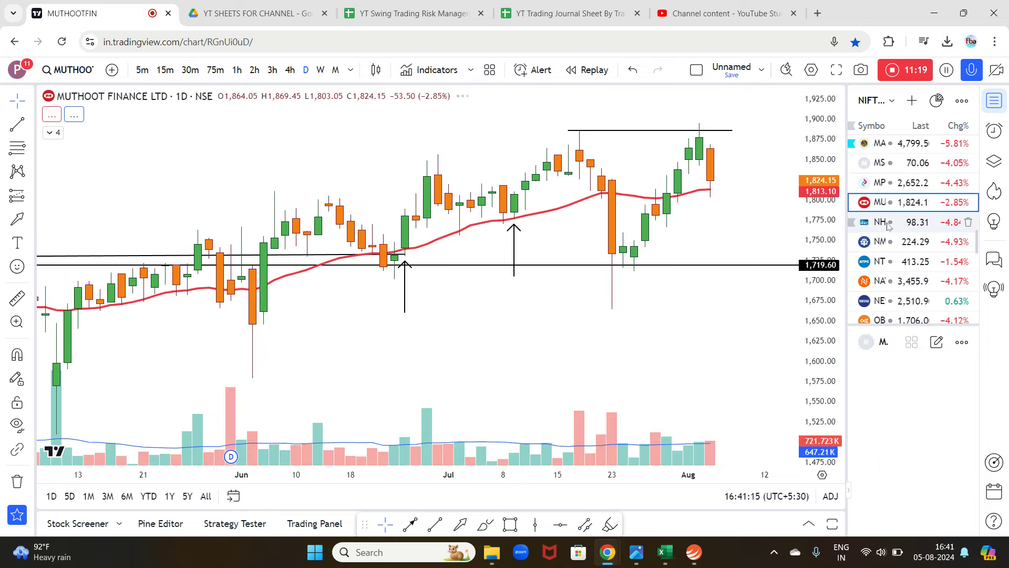
On the Mphasis chart, delete the vertical brush stroke above the latest candle
key(Up)
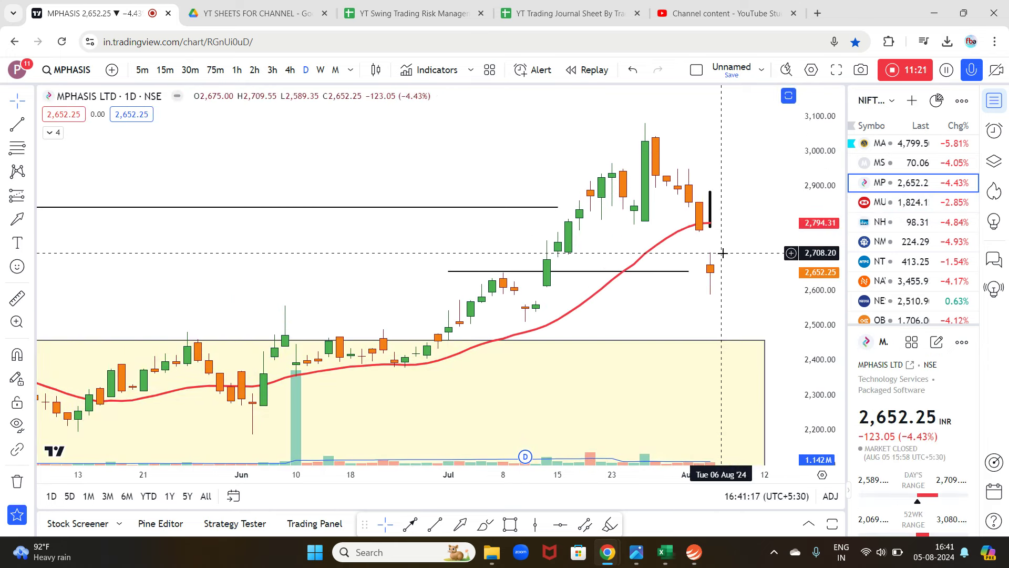
click(710, 207)
click(248, 387)
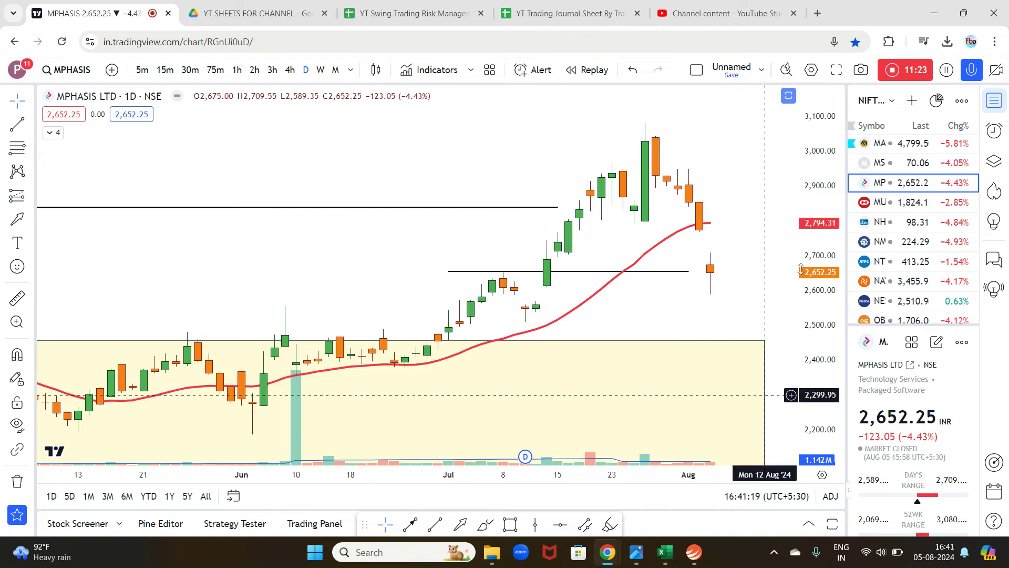
Review the daily charts of the watchlist stocks from Muthoot Finance through Oberoi Realty
click(906, 200)
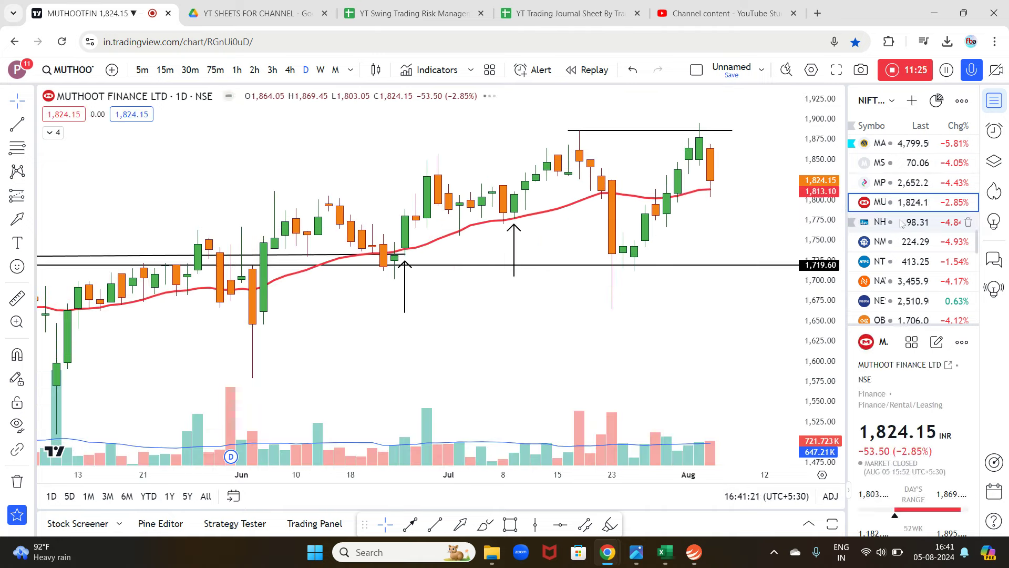
click(899, 222)
click(891, 242)
click(894, 261)
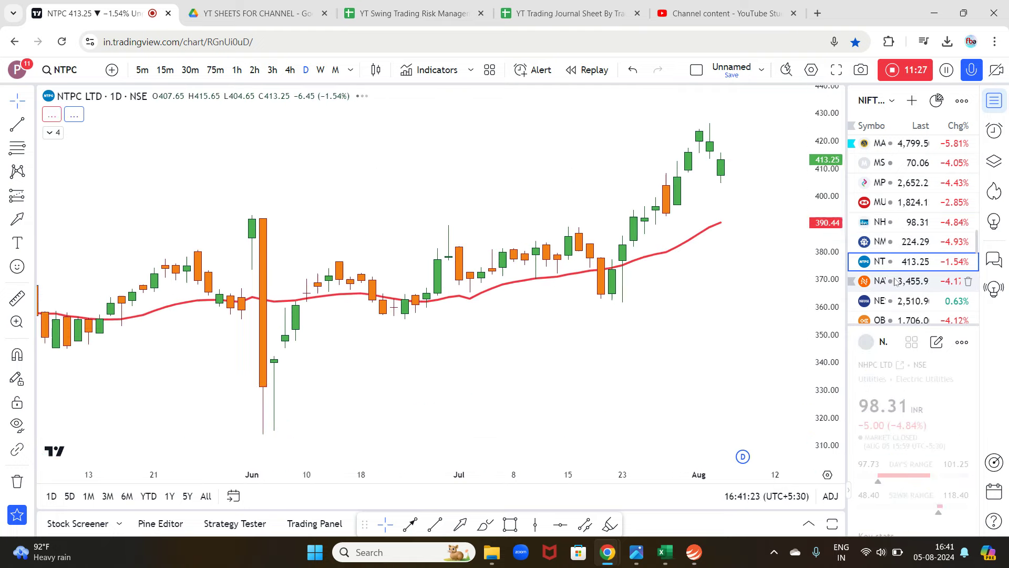
key(Down)
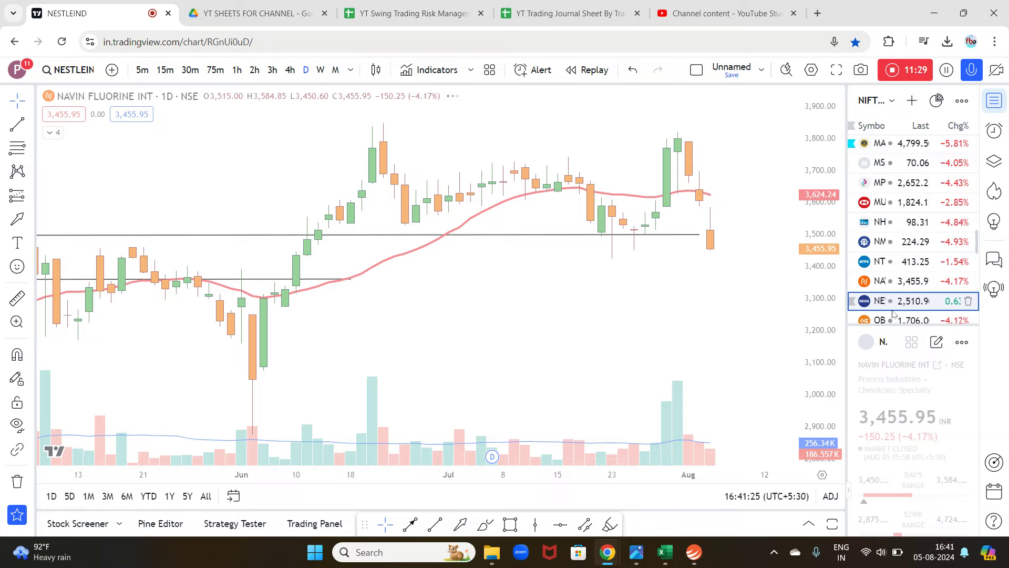
key(Down)
scroll(913, 247, down, 3)
key(Down)
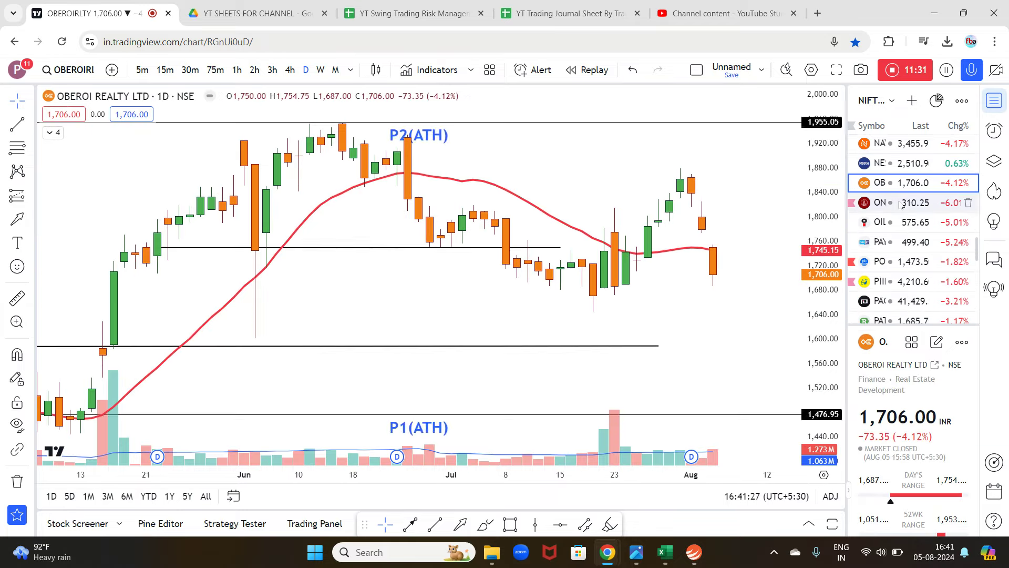
Review the daily charts of the watchlist stocks after Oberoi Realty through Persistent Systems, rechecking Patanjali Foods
key(Down)
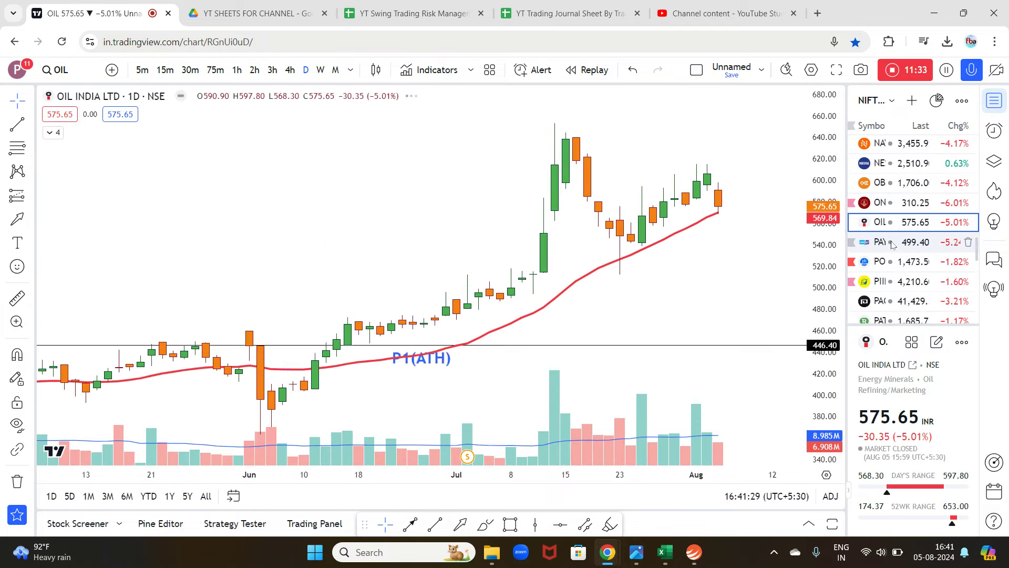
key(Down)
key(Down)
key(Down)
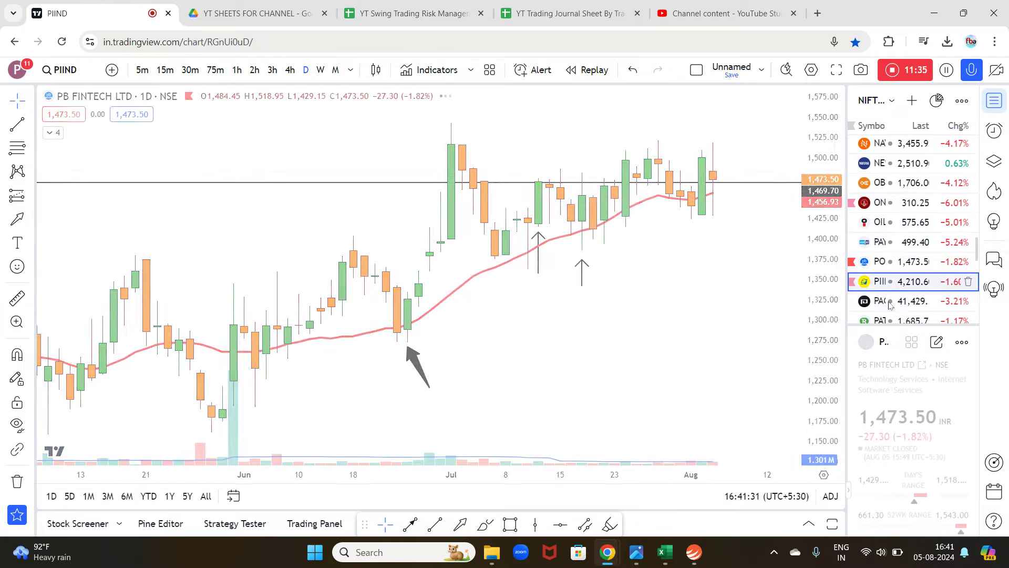
key(Down)
key(Down)
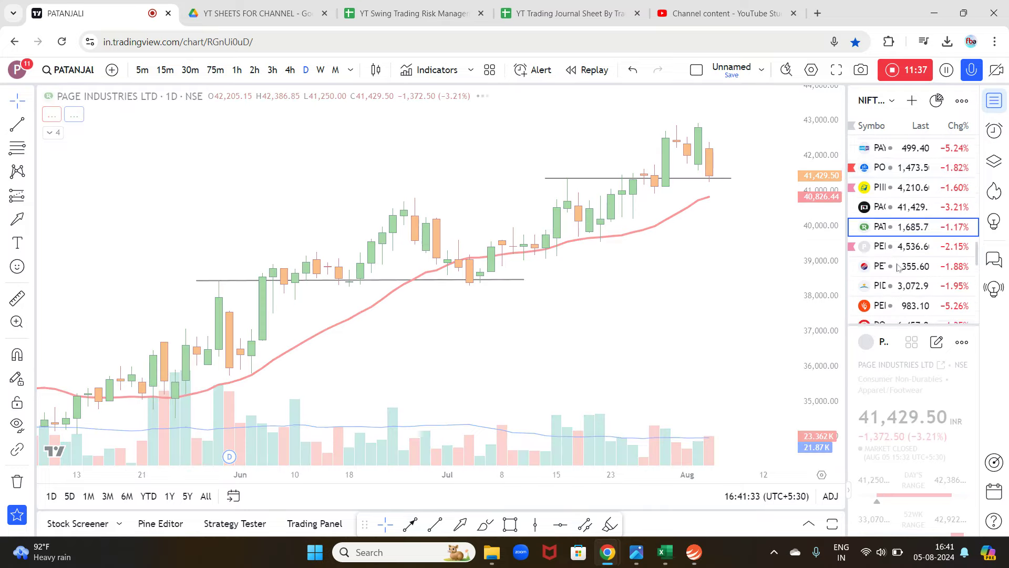
key(Down)
key(Up)
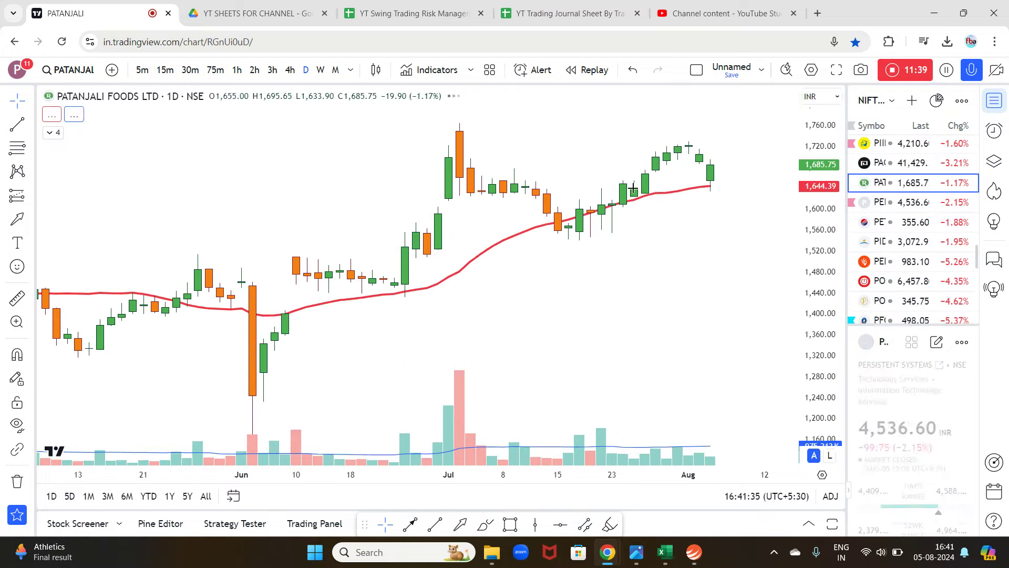
click(885, 203)
On the Petronet LNG chart, brush a vertical stroke beside the latest candle, from about 364 to 349, and place an arrow marker at the 11 July candle
click(888, 222)
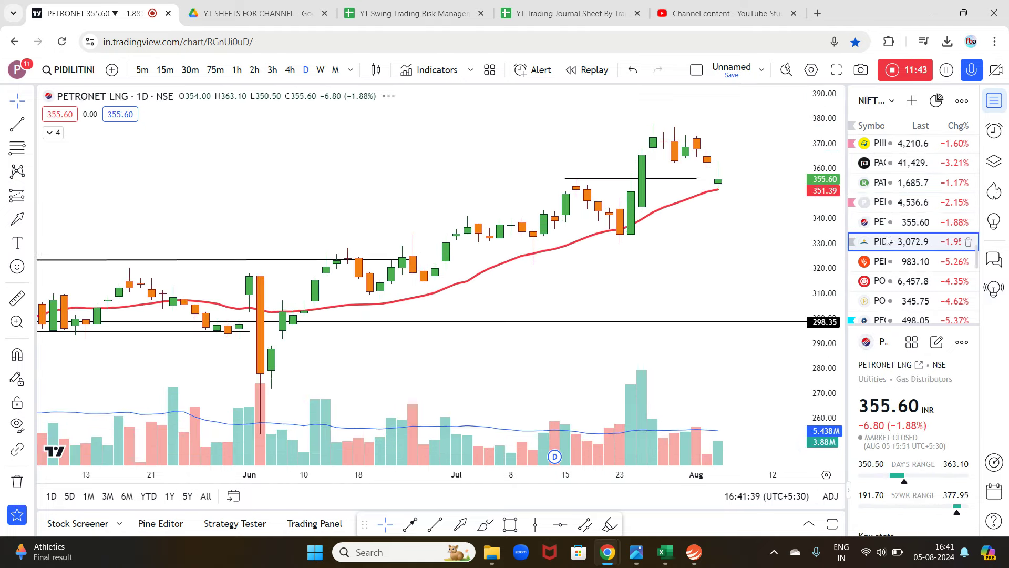
key(Down)
click(891, 224)
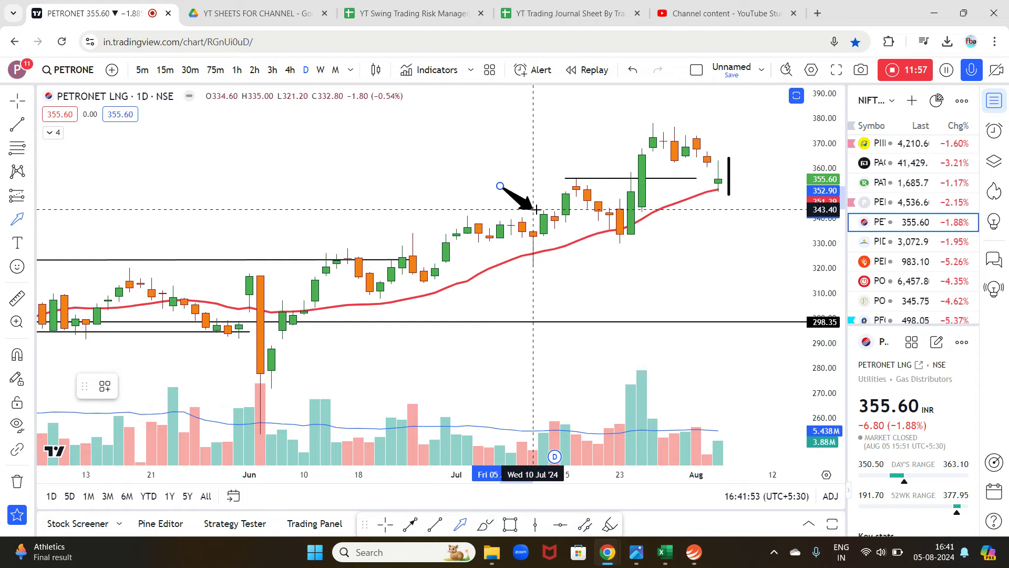
key(Escape)
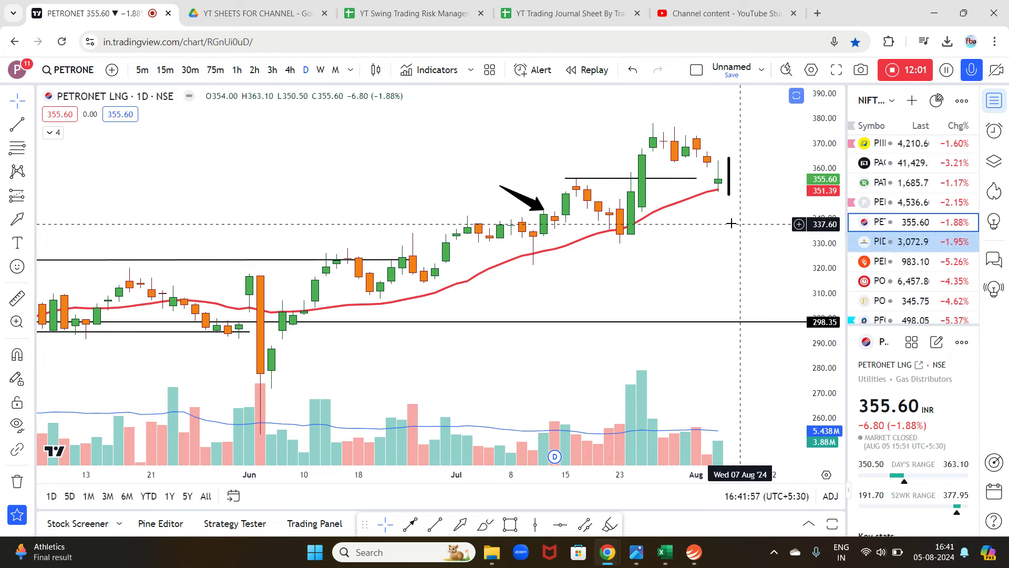
Review the daily charts of the watchlist stocks from Pidilite Industries through Procter & Gamble
click(895, 243)
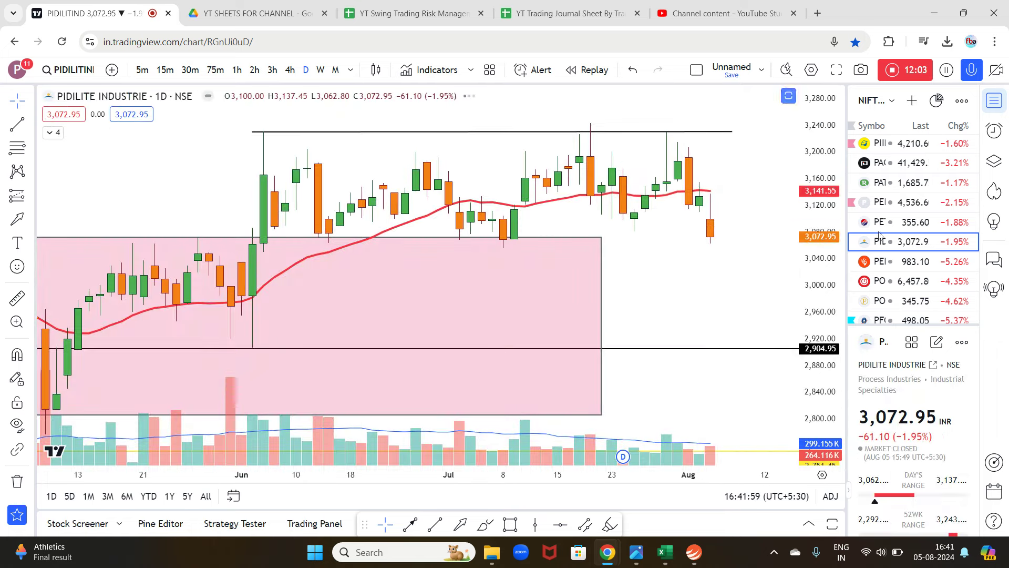
click(905, 261)
click(899, 281)
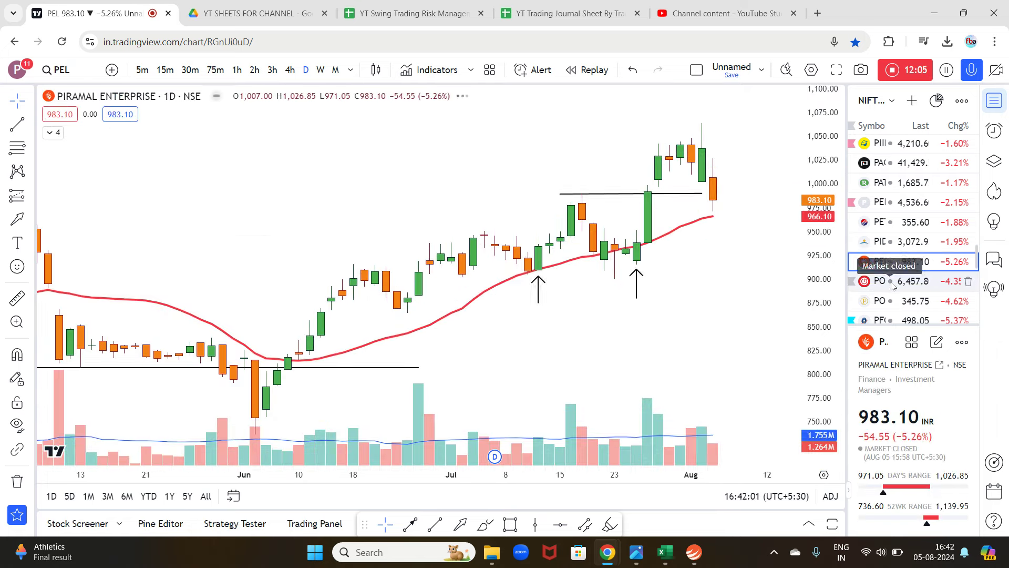
click(892, 301)
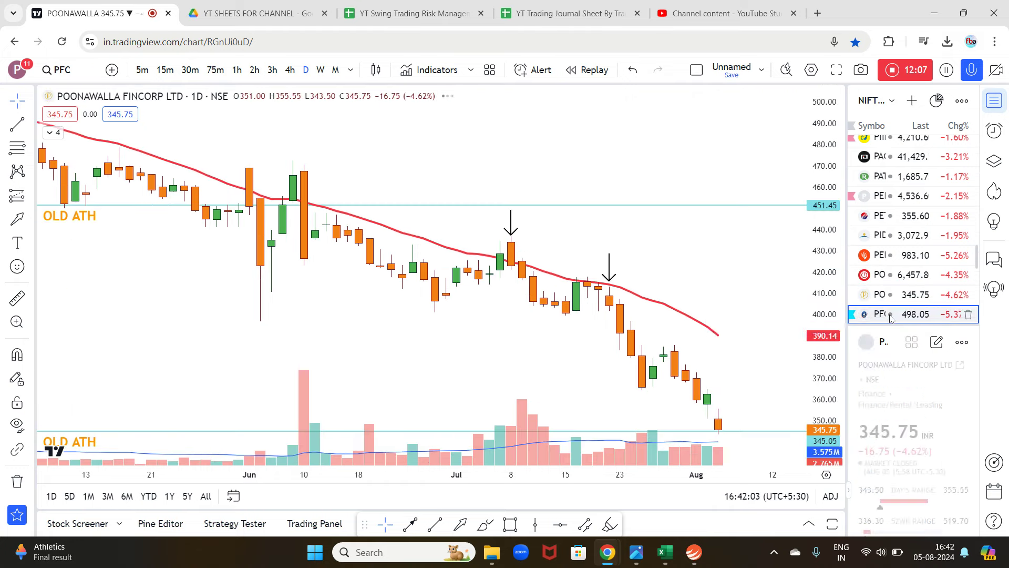
click(894, 319)
scroll(905, 247, down, 2)
key(Down)
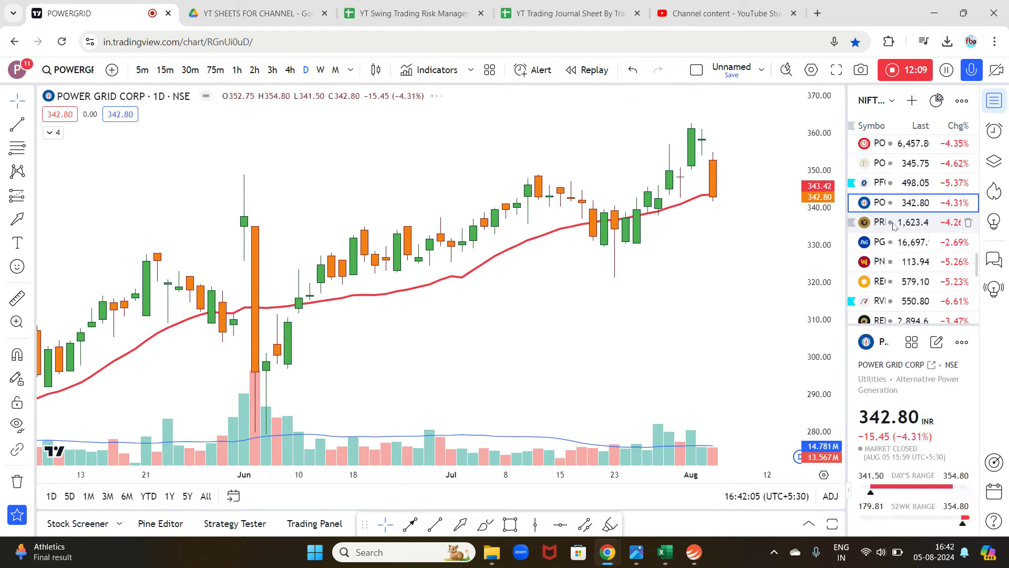
key(Down)
click(892, 241)
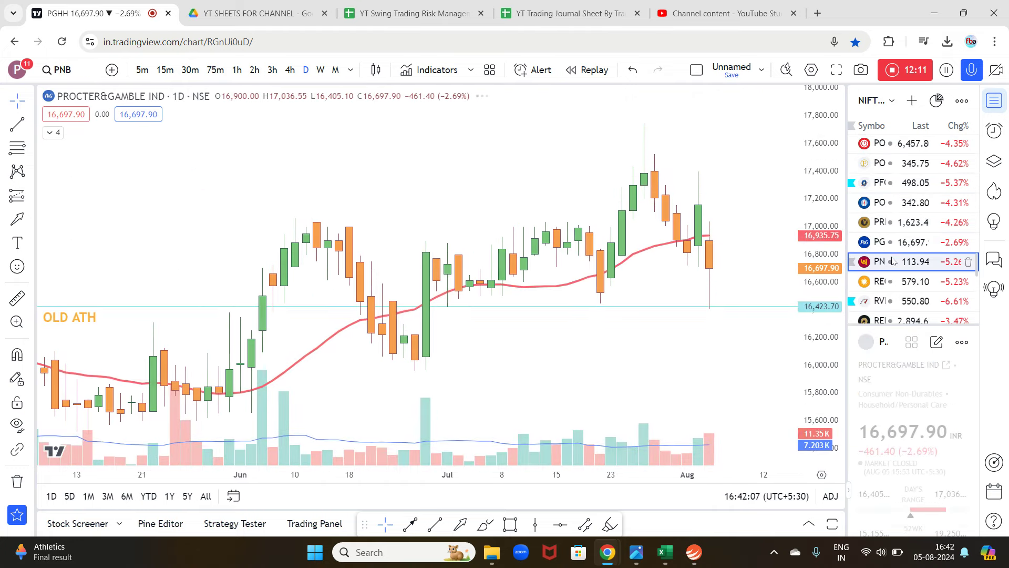
Review the daily charts of the watchlist stocks from Punjab National Bank through Siemens
click(892, 261)
click(893, 286)
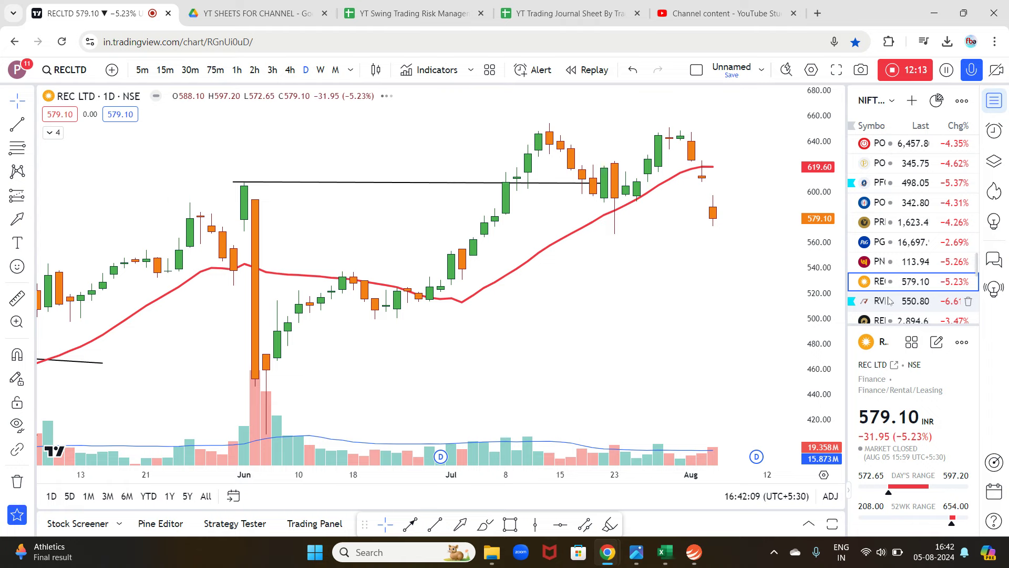
click(888, 300)
click(885, 320)
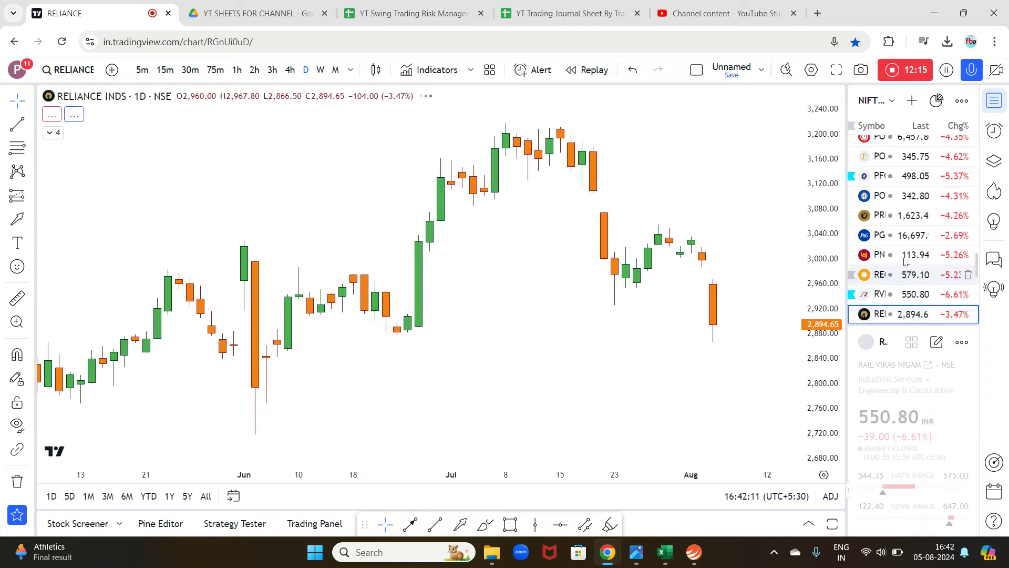
scroll(893, 231, down, 3)
click(890, 203)
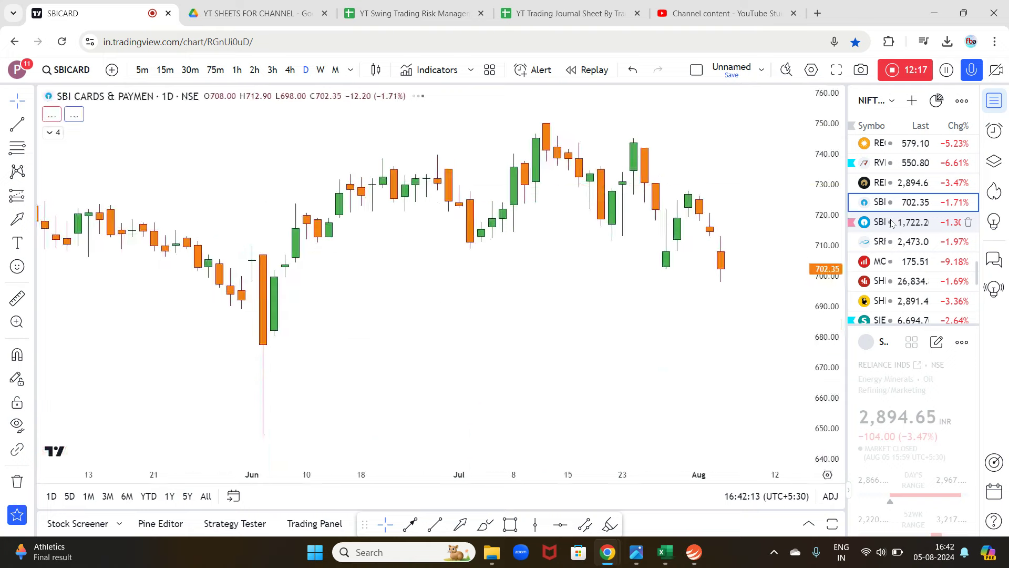
click(890, 222)
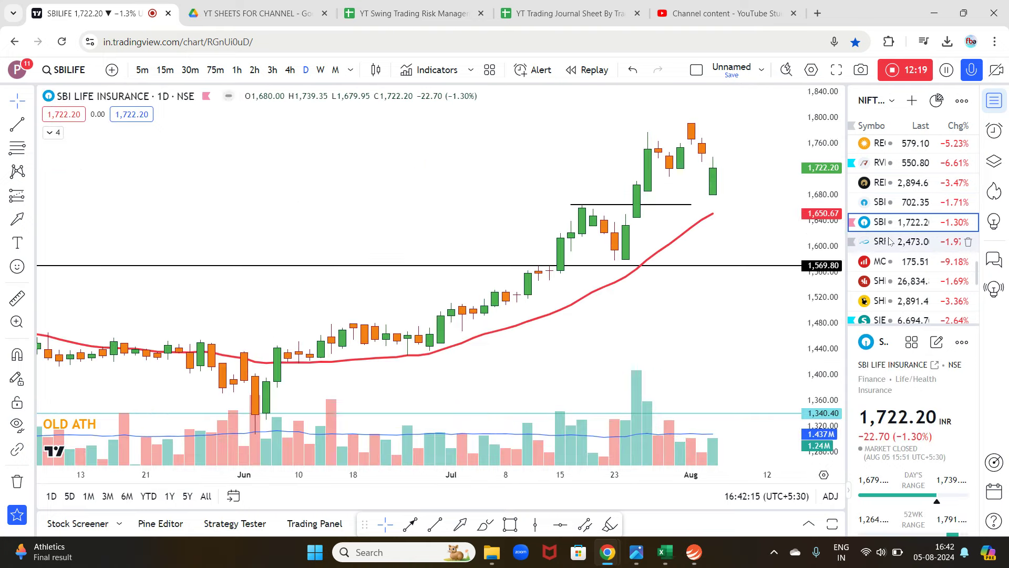
click(889, 241)
click(887, 261)
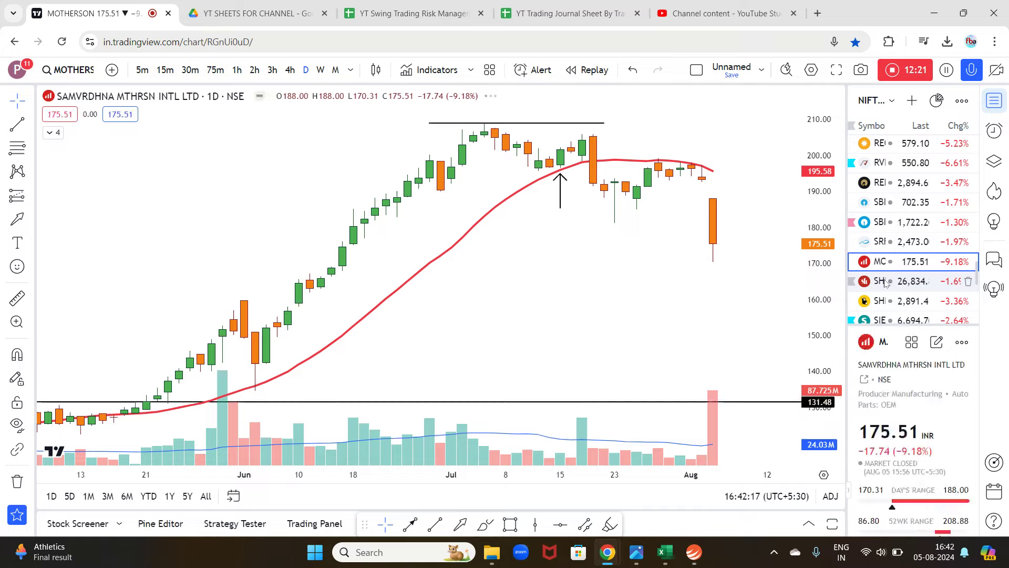
click(886, 281)
click(894, 300)
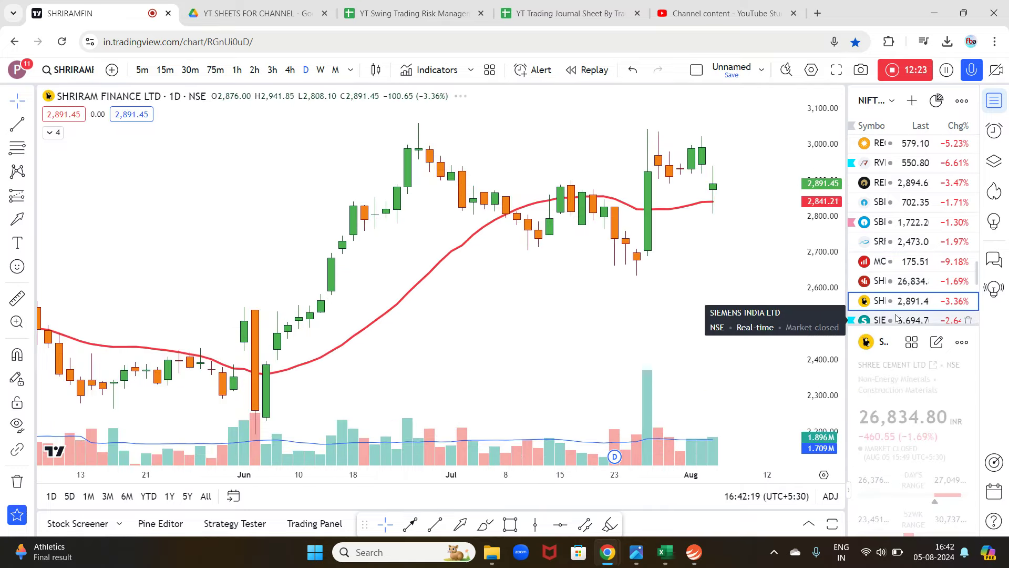
click(896, 318)
Review the daily charts of the watchlist stocks from SONACOMS through Tata Consumer Products
scroll(899, 237, down, 3)
click(899, 202)
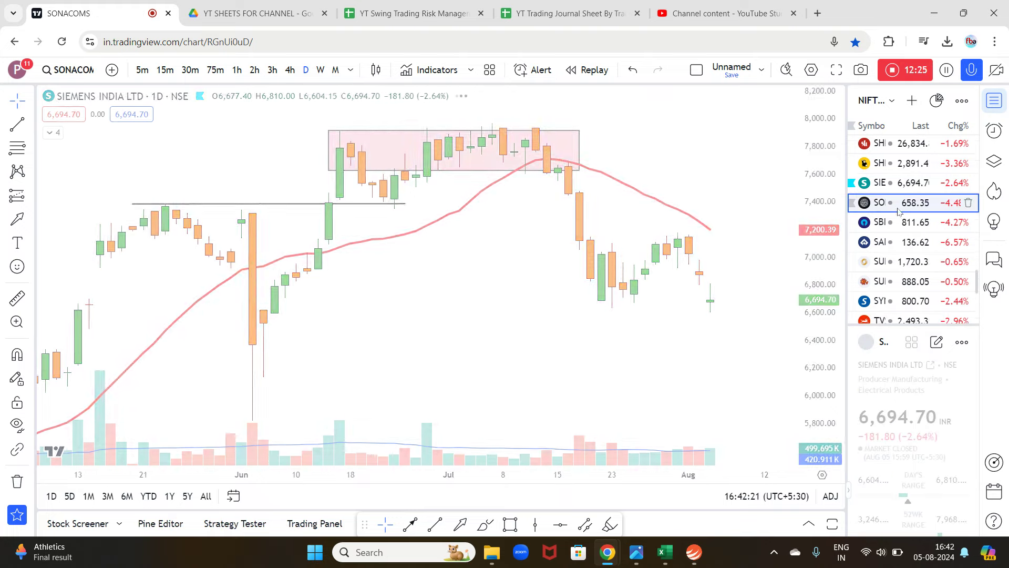
click(897, 220)
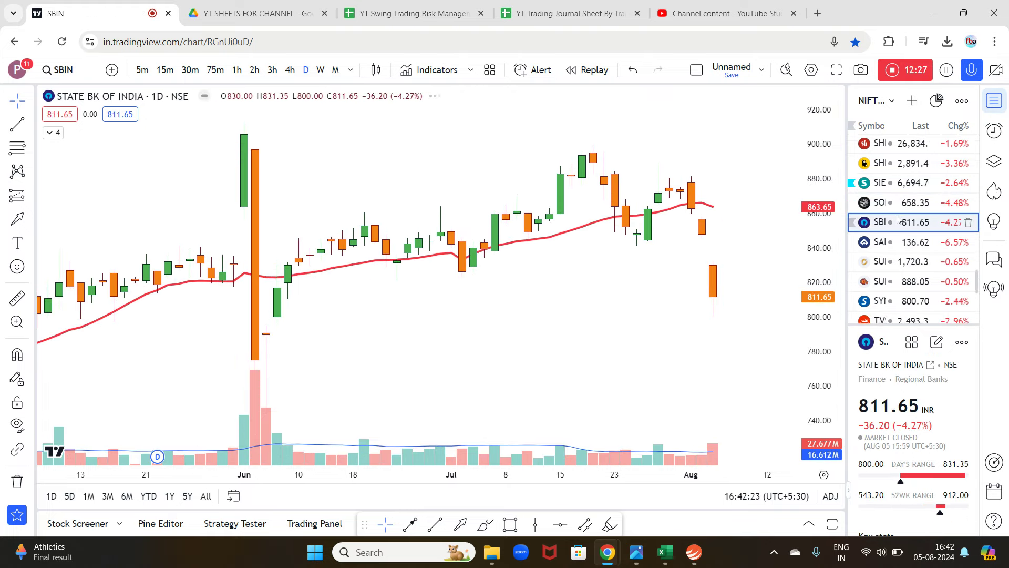
click(893, 240)
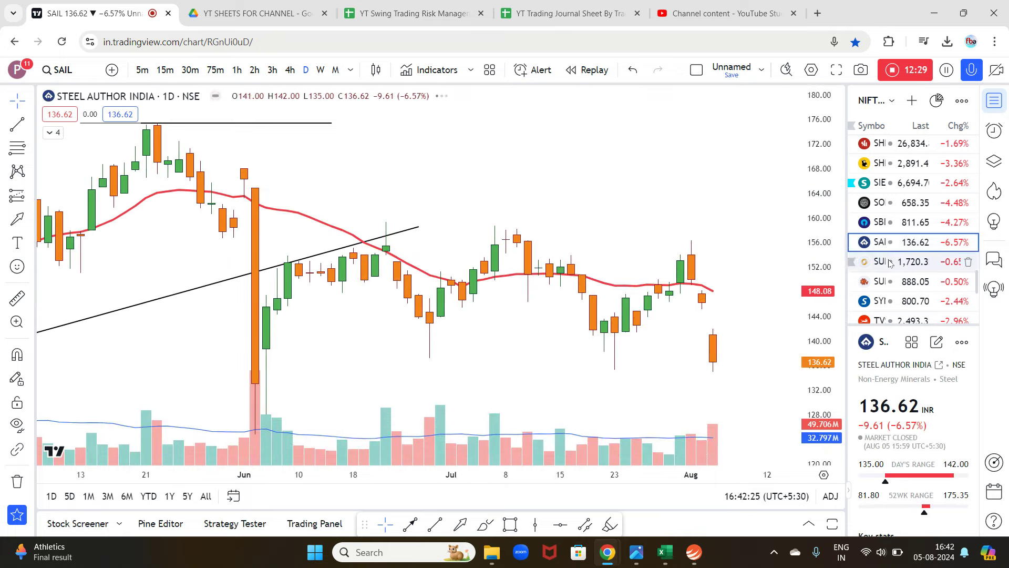
click(891, 261)
click(889, 281)
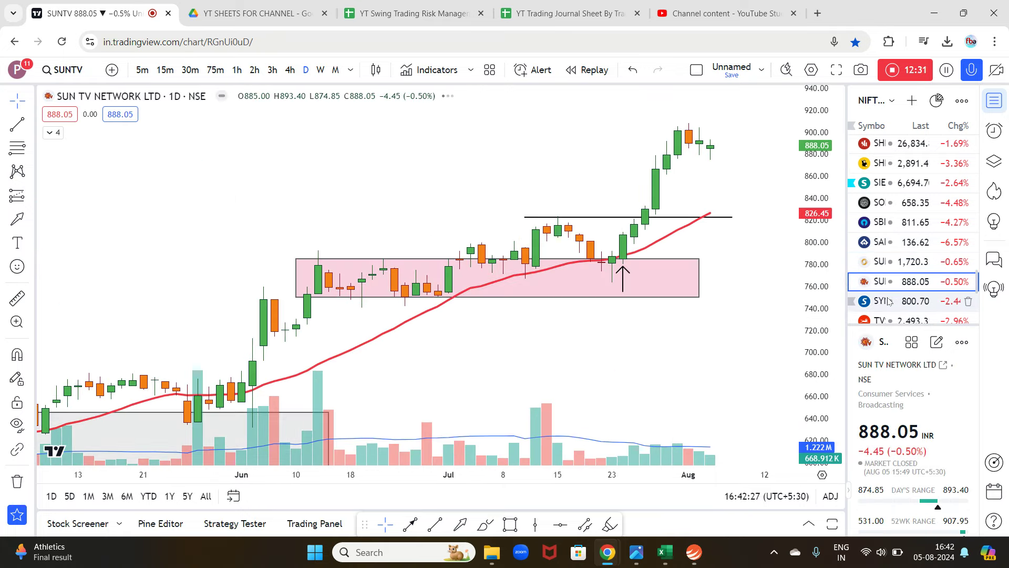
click(890, 300)
click(891, 320)
click(890, 282)
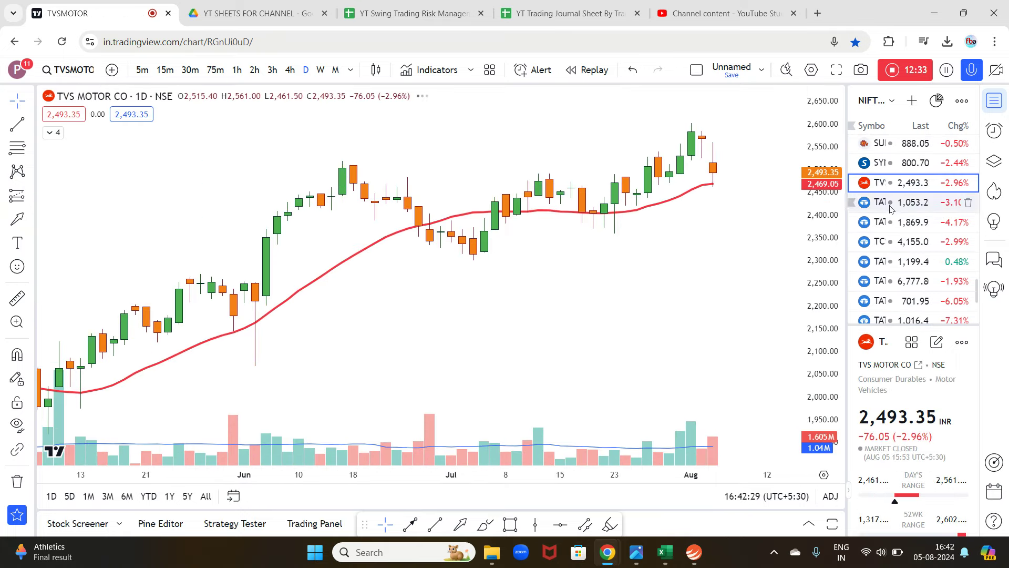
click(890, 222)
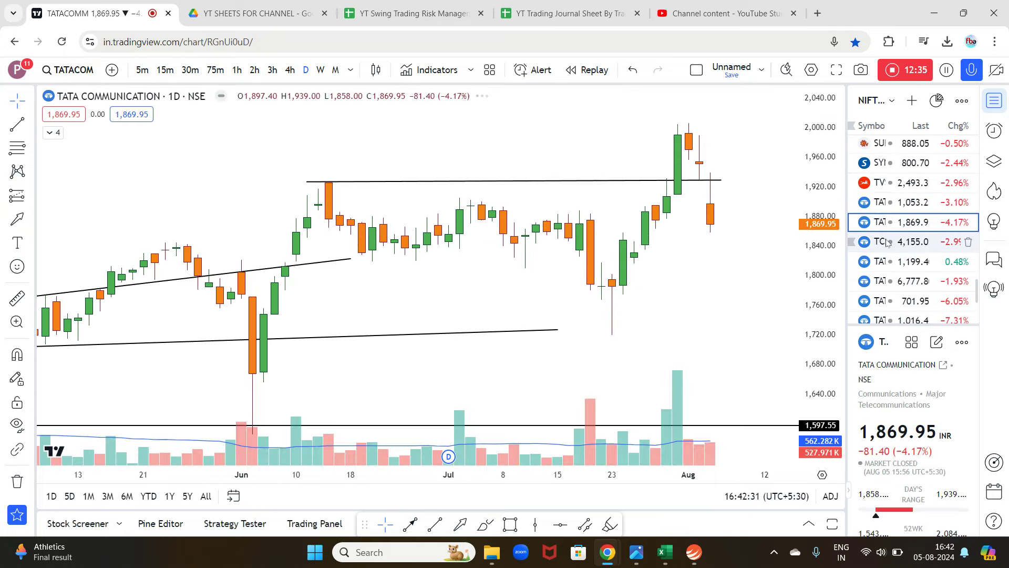
click(889, 242)
click(888, 261)
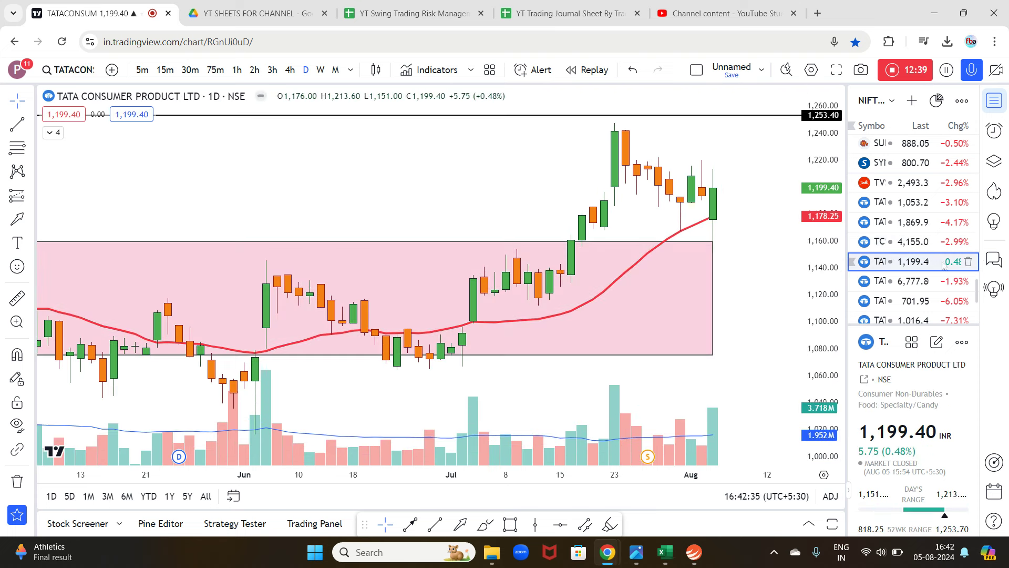
On the Tata Consumer chart, place an upward arrow below the 5 August candle, from about 1,125 to 1,153, and extend the pink box beyond it
click(892, 283)
click(894, 262)
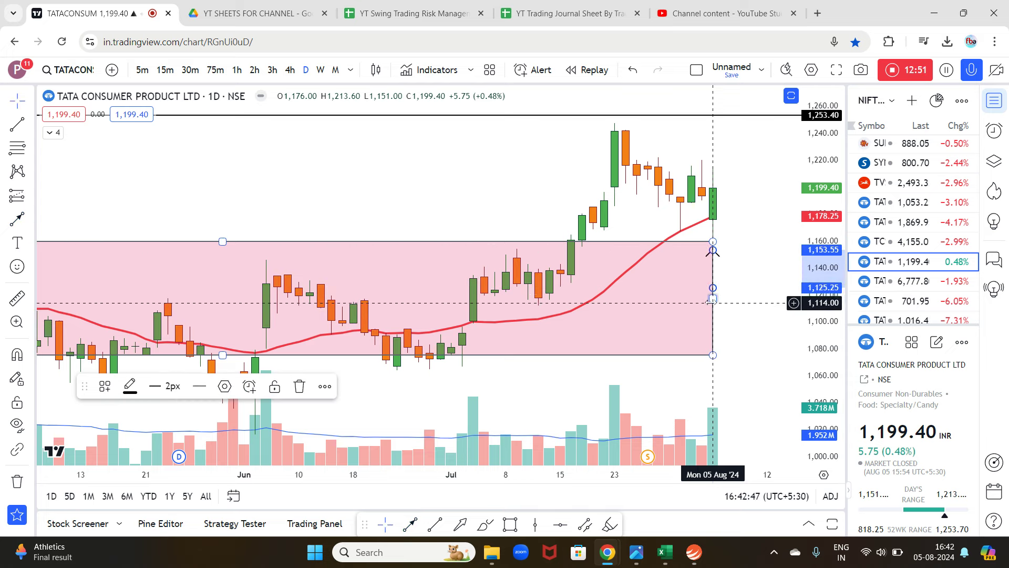
drag(712, 299, 778, 299)
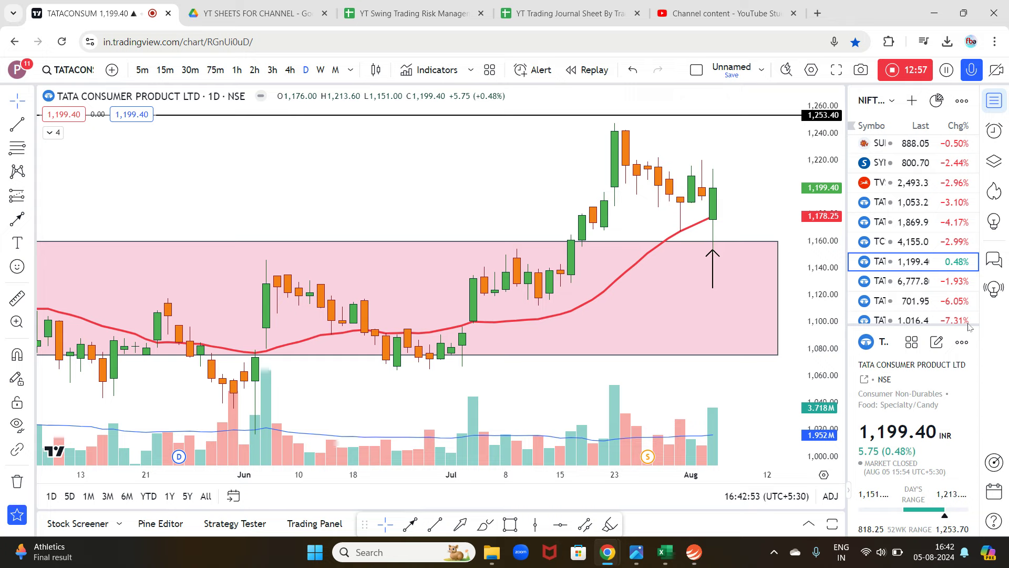
Review the daily charts of the watchlist stocks from Tata Elxsi through Tech Mahindra
click(911, 279)
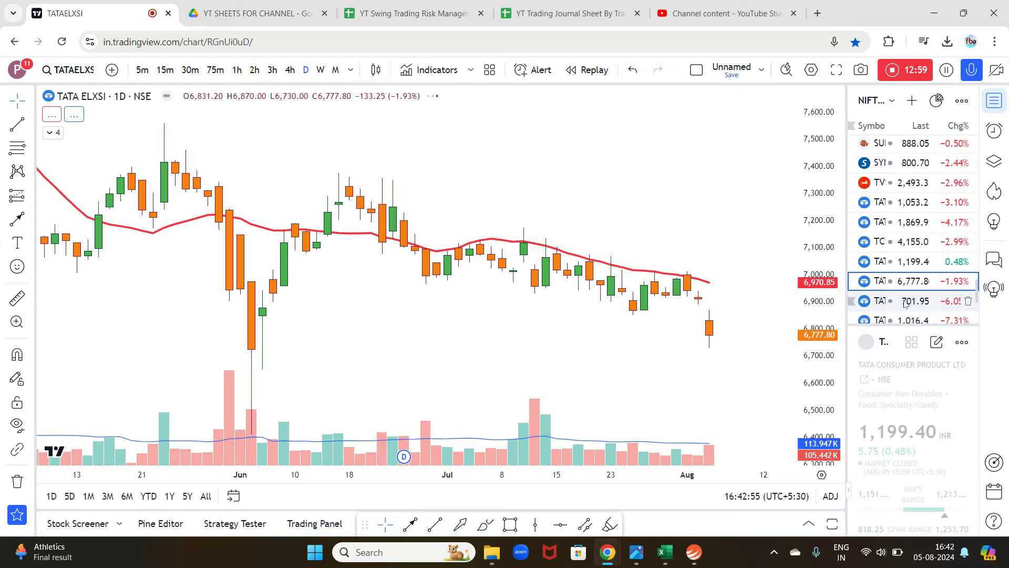
click(903, 301)
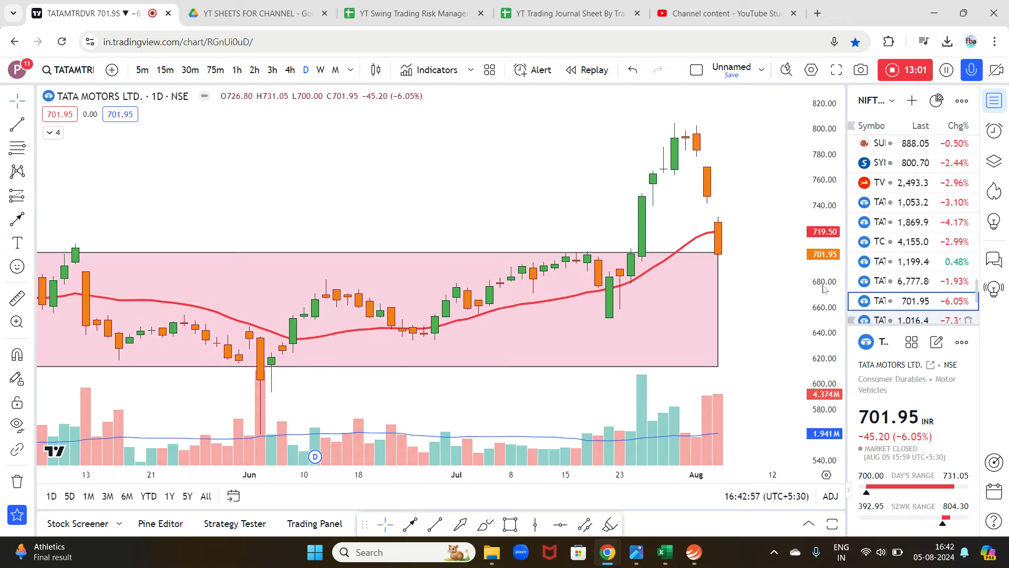
click(905, 319)
scroll(888, 274, down, 3)
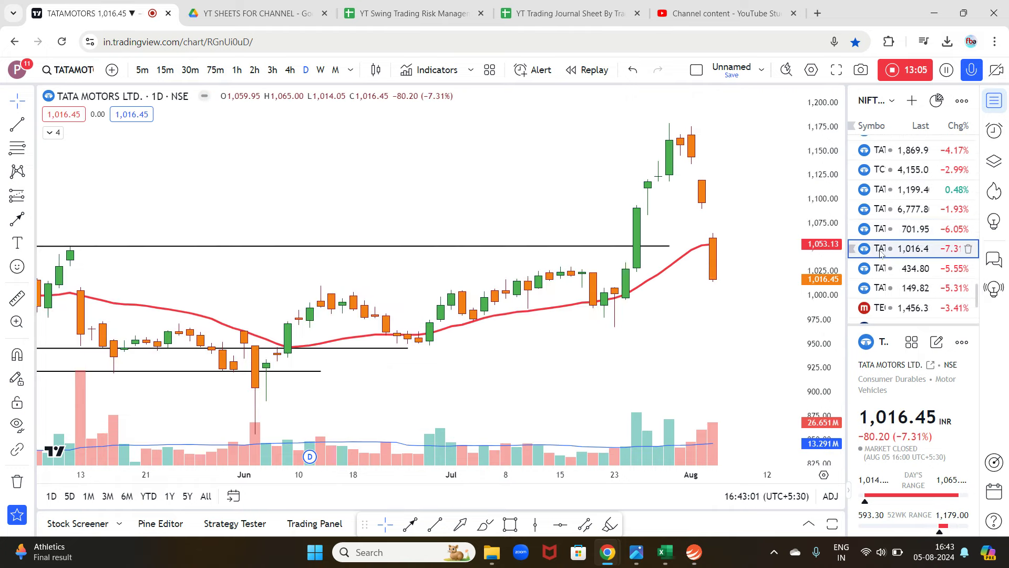
click(884, 268)
click(885, 287)
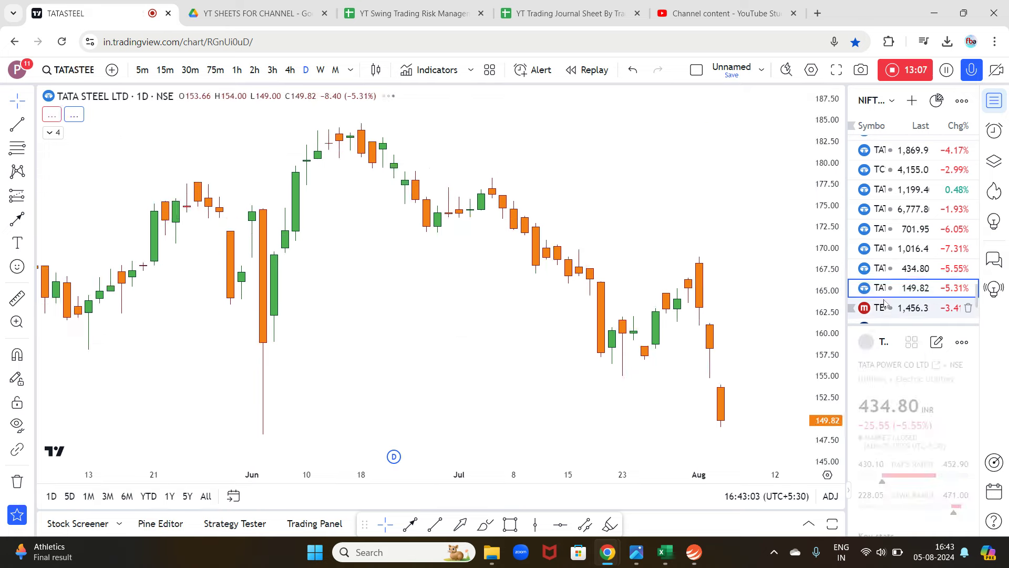
click(884, 309)
Review the daily charts of the watchlist stocks after Tech Mahindra through UPL
scroll(901, 200, down, 3)
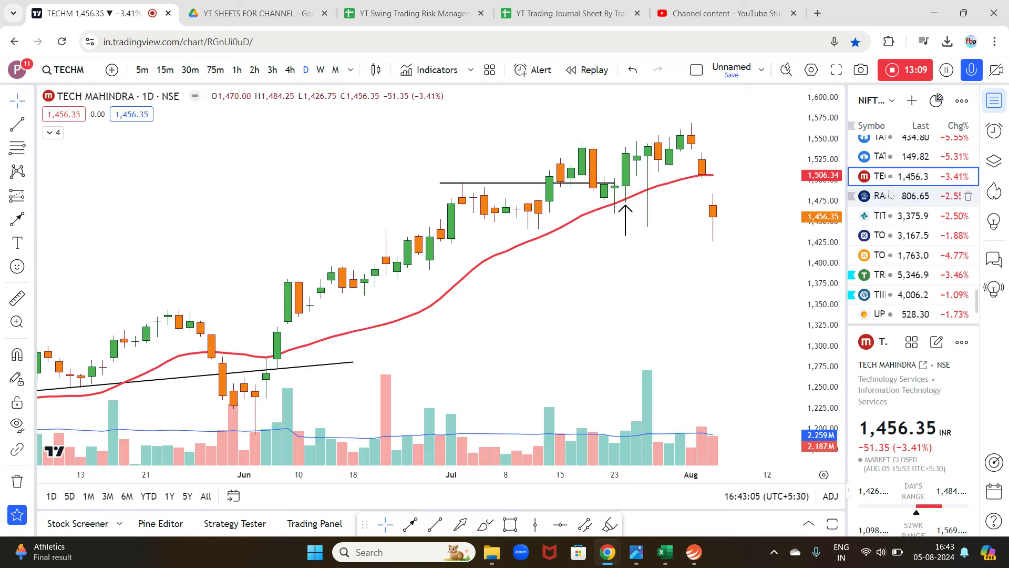
click(890, 195)
click(891, 215)
click(893, 236)
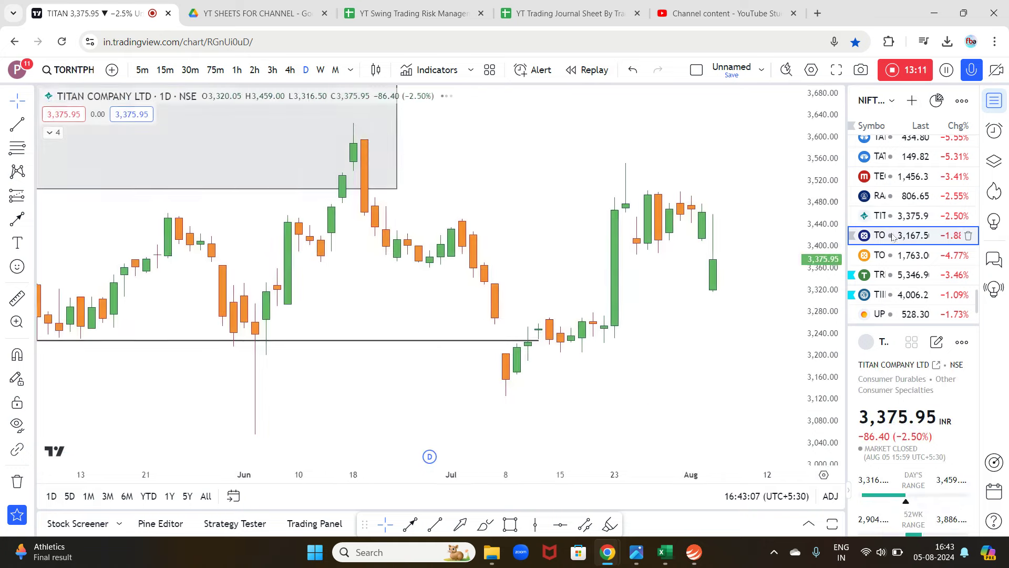
click(889, 260)
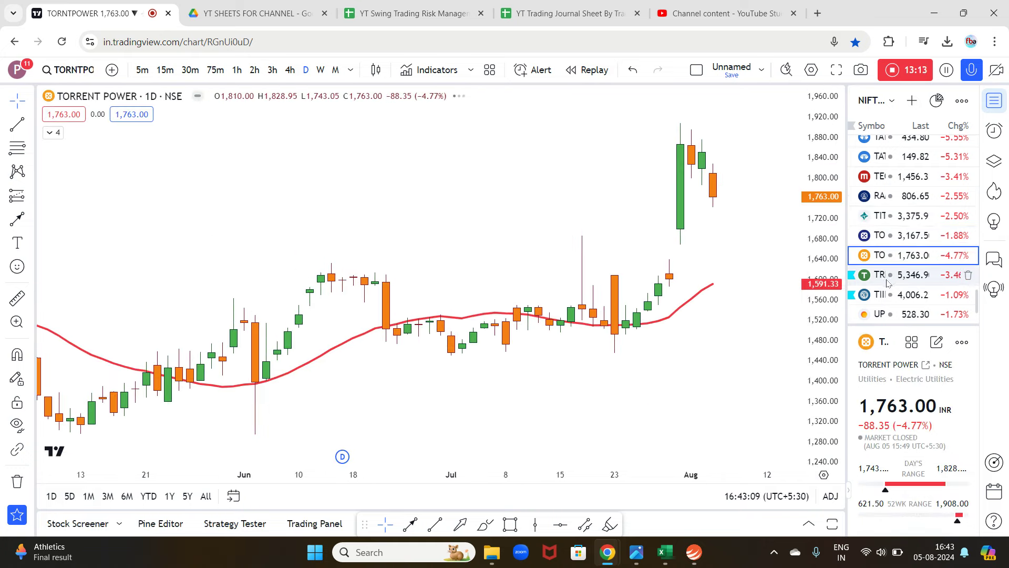
click(888, 276)
click(892, 295)
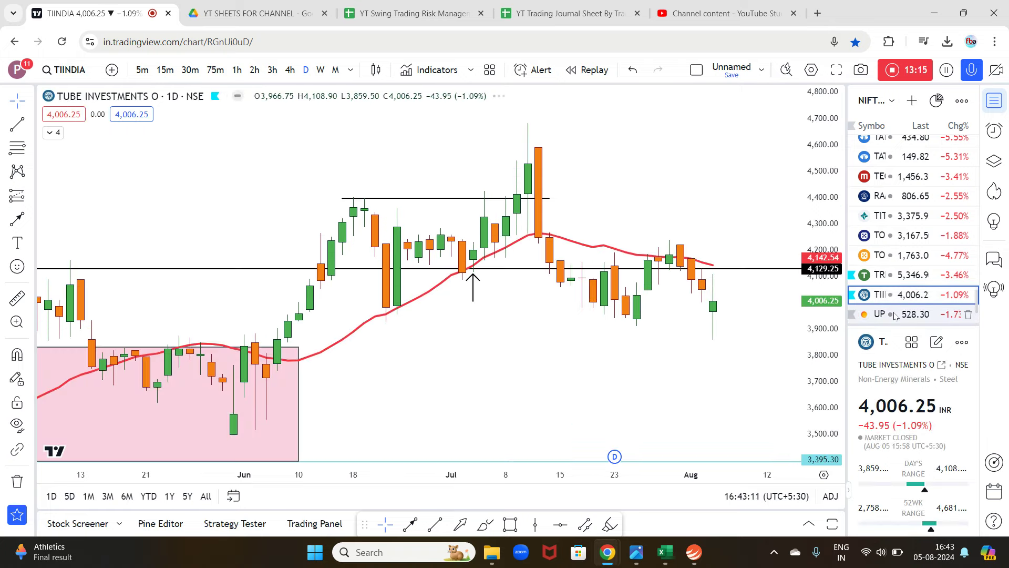
click(895, 314)
Review the daily charts of the watchlist stocks from UltraTech Cement through Zydus Lifesciences
scroll(896, 273, down, 3)
click(895, 203)
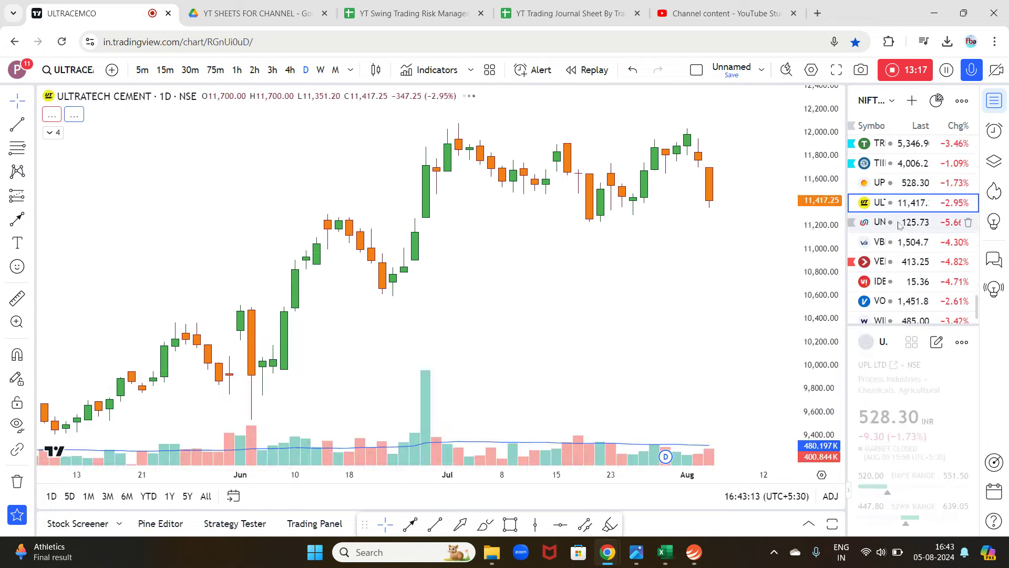
click(899, 224)
click(894, 242)
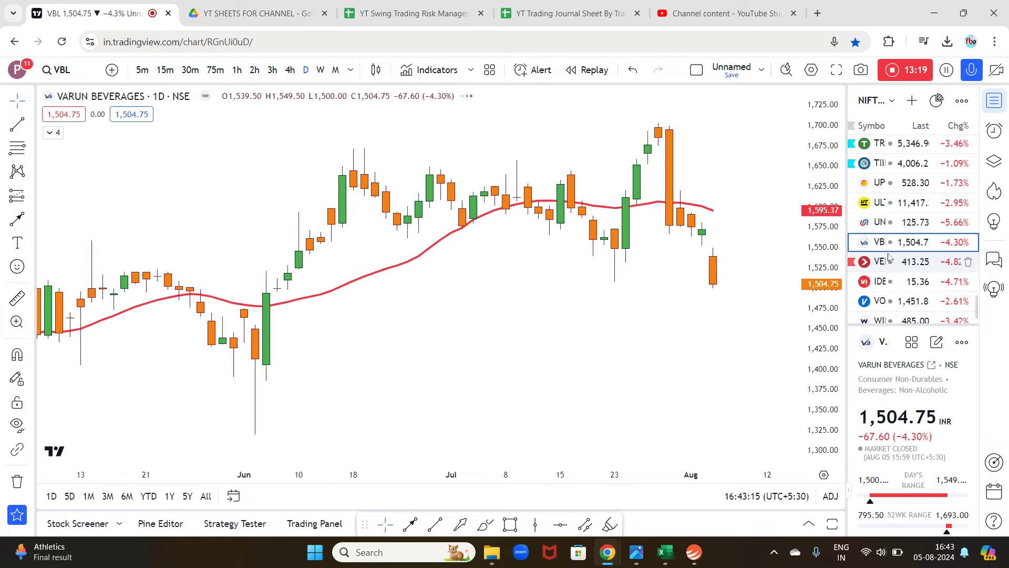
click(890, 262)
click(885, 281)
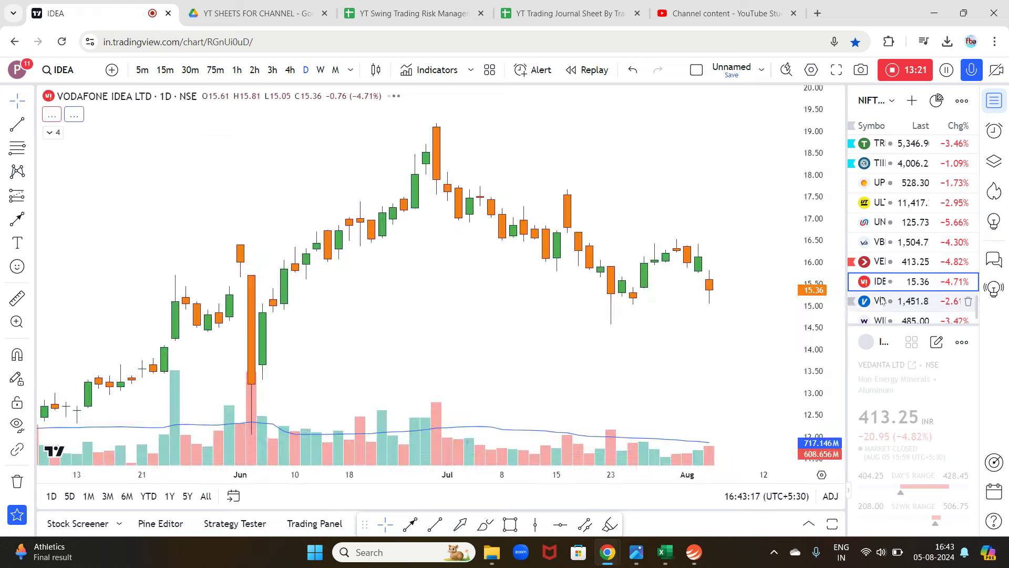
click(875, 302)
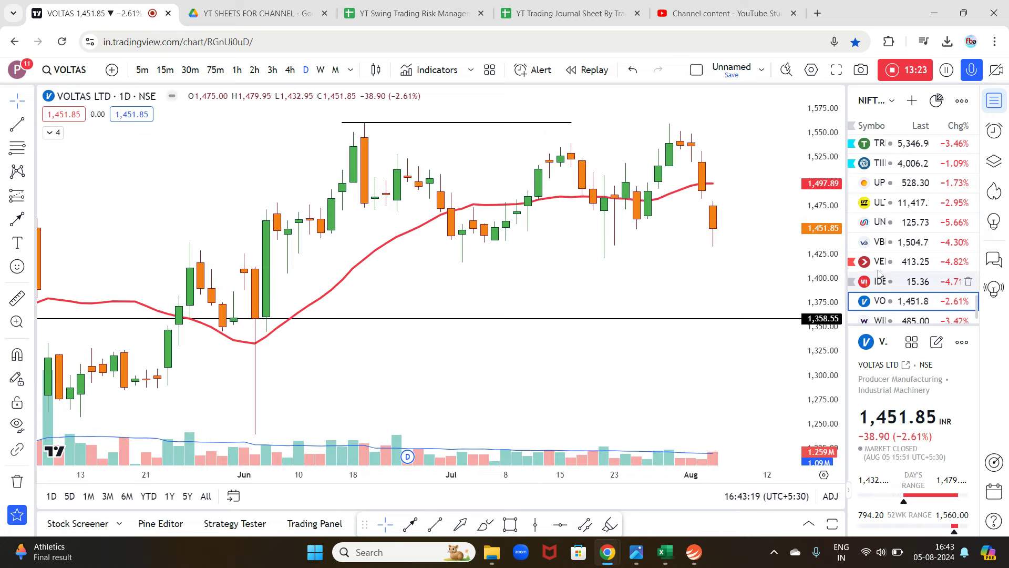
key(Down)
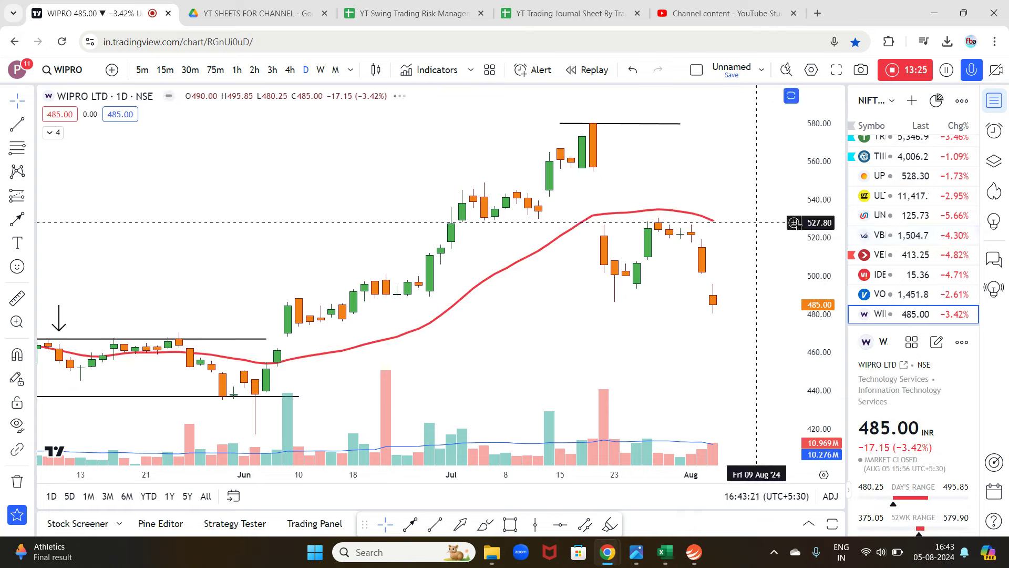
scroll(895, 241, down, 2)
click(896, 251)
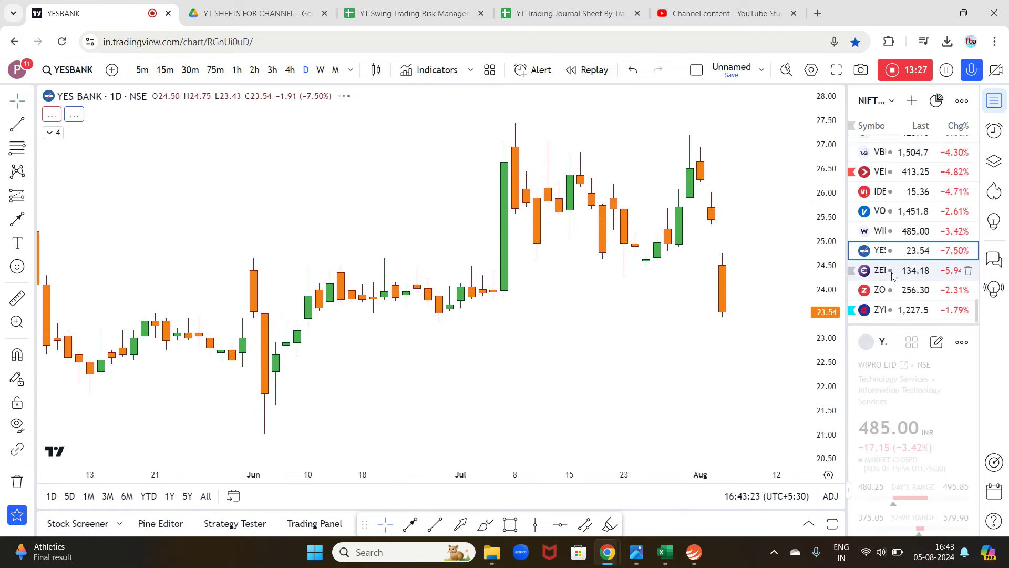
click(892, 271)
click(889, 291)
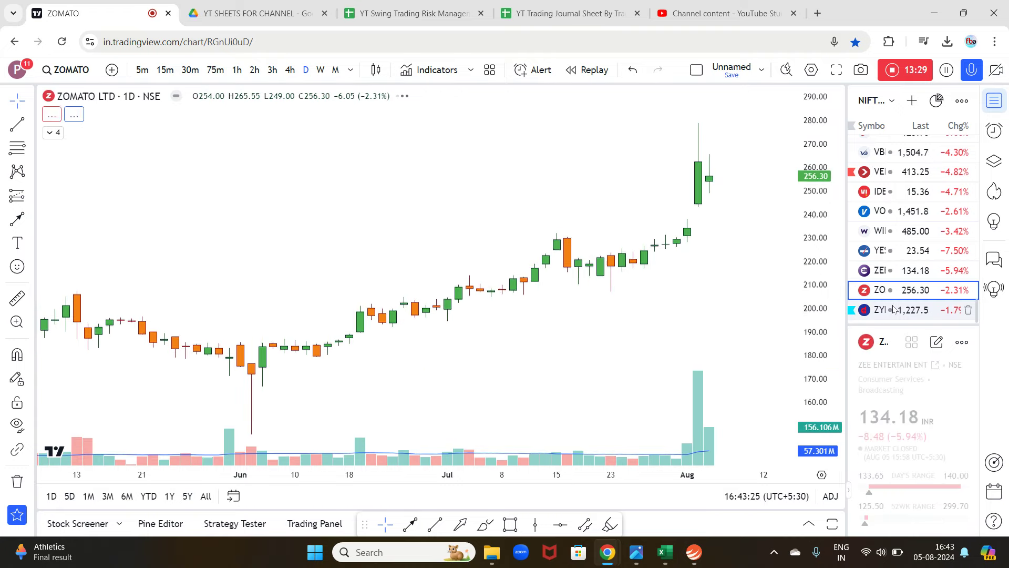
click(894, 310)
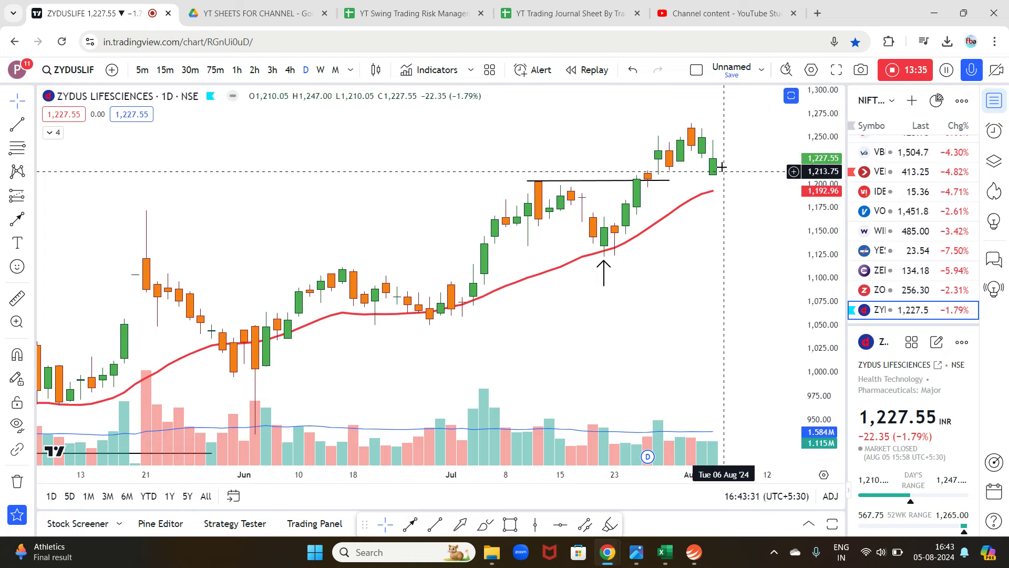
Switch from the NIFTY 200 watchlist to the one containing the index symbols and open the Nifty 50 Index chart
click(872, 100)
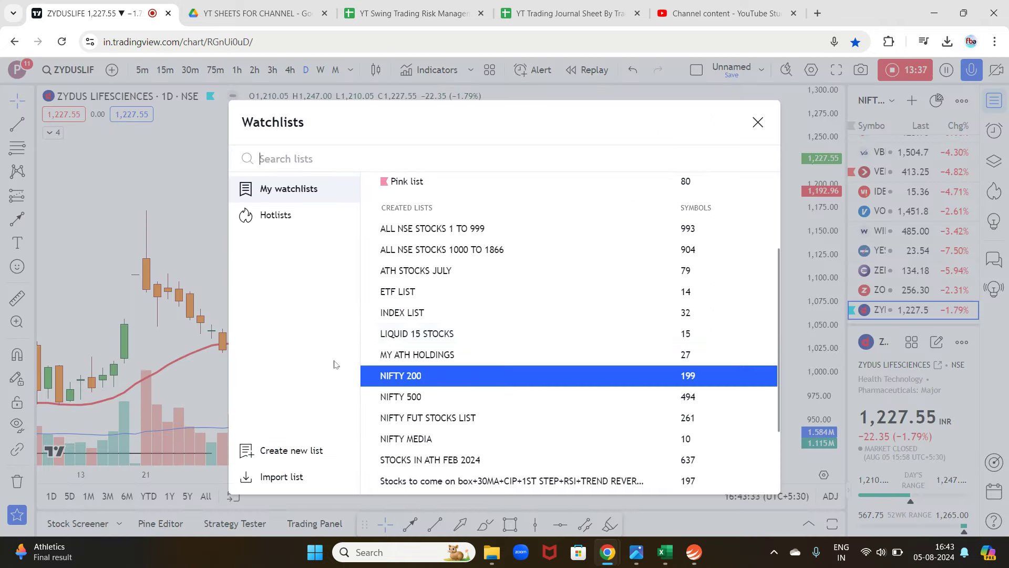
click(517, 440)
click(888, 154)
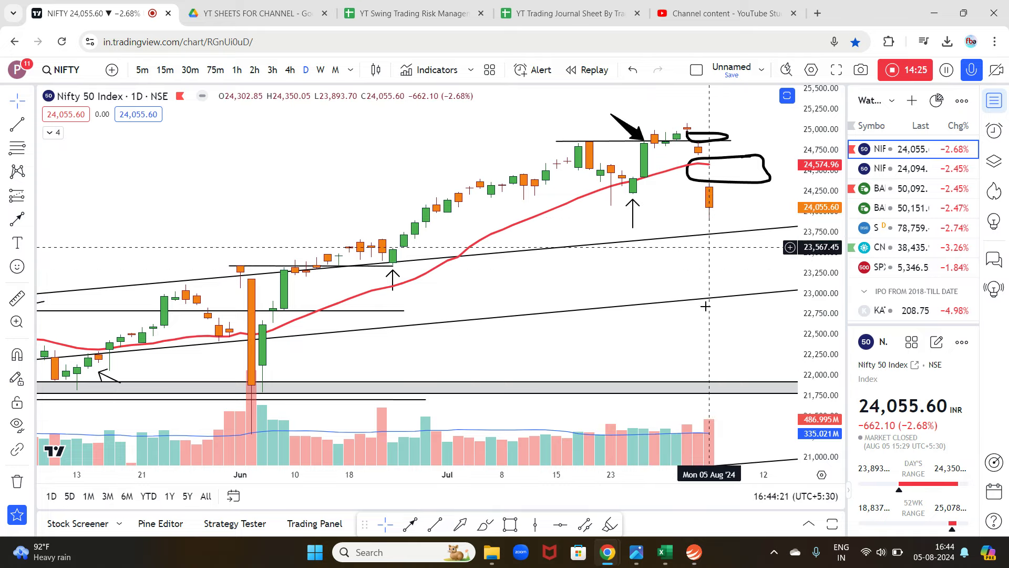
On the Nifty Bank Index chart, extend the rising trendline ending at 25 June past the latest candle to about 47,850
key(Down)
key(Down)
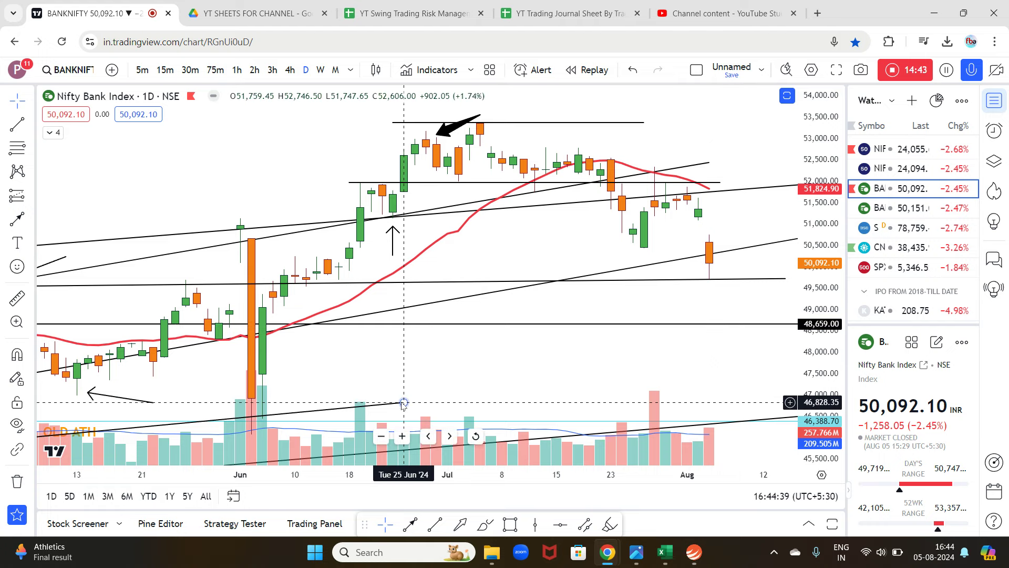
drag(405, 403, 774, 359)
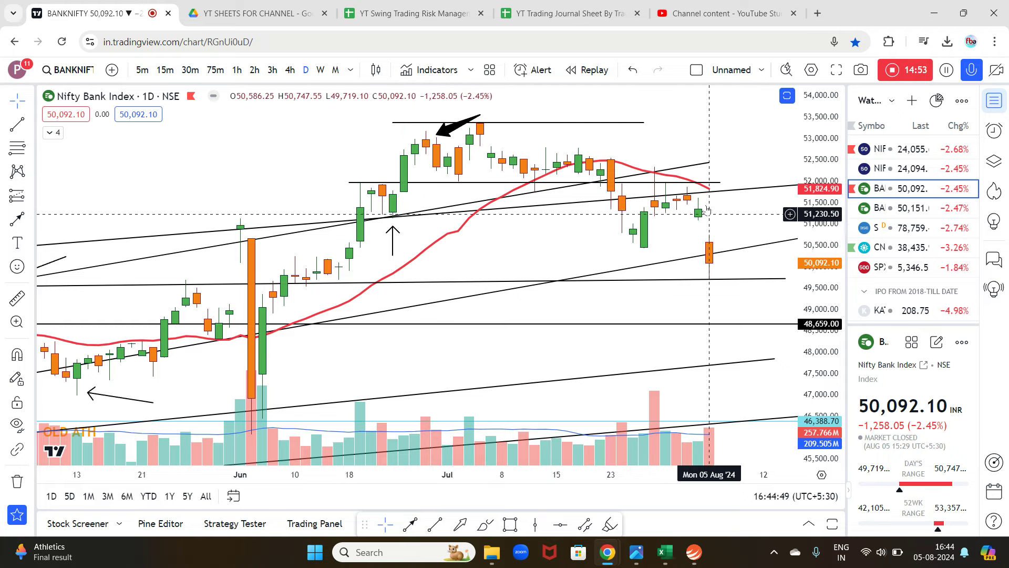
Delete the thick black arrow at the early July peak on the Nifty Bank Index chart and open the Nifty 50 Index chart
click(451, 129)
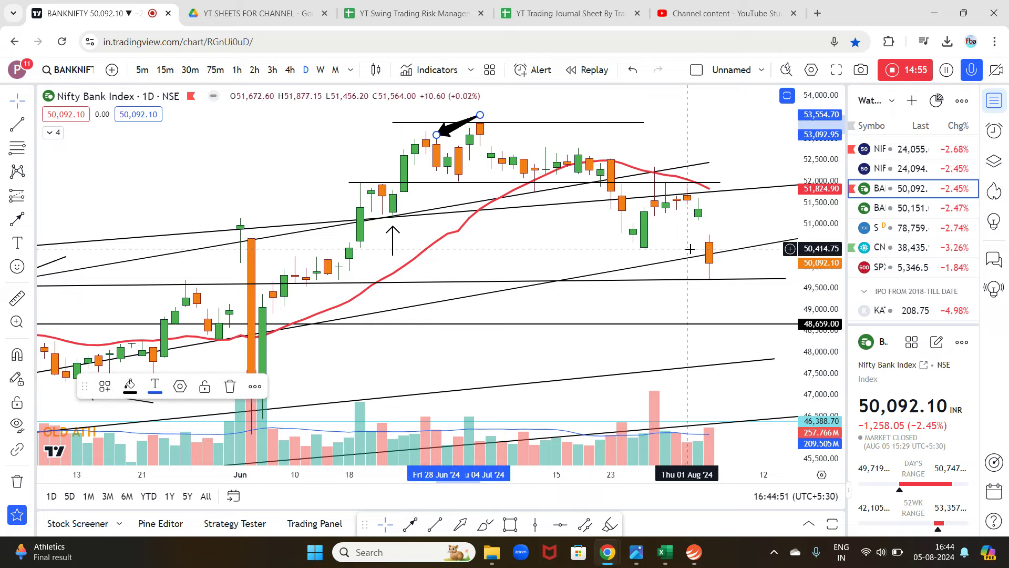
click(229, 387)
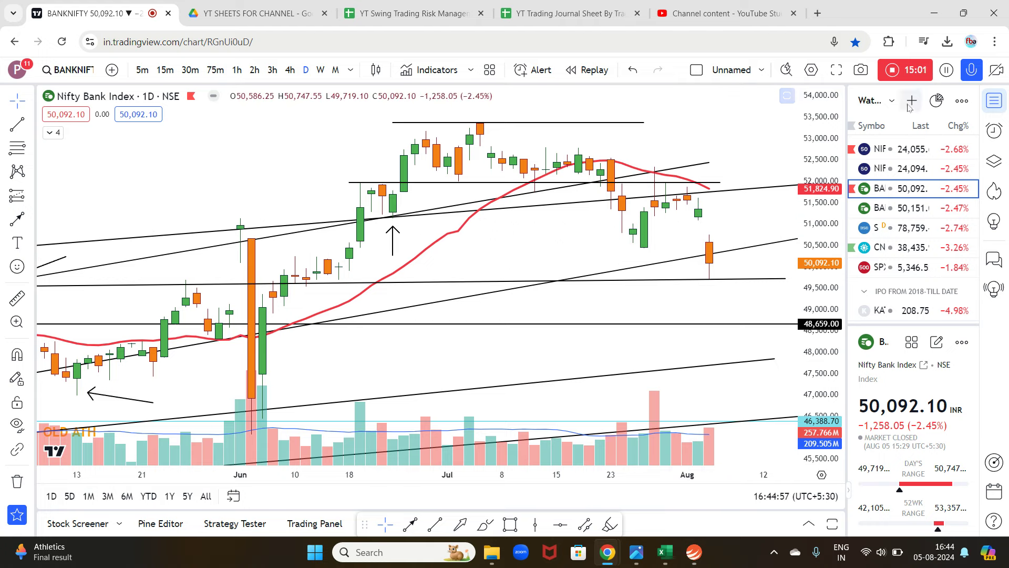
click(893, 148)
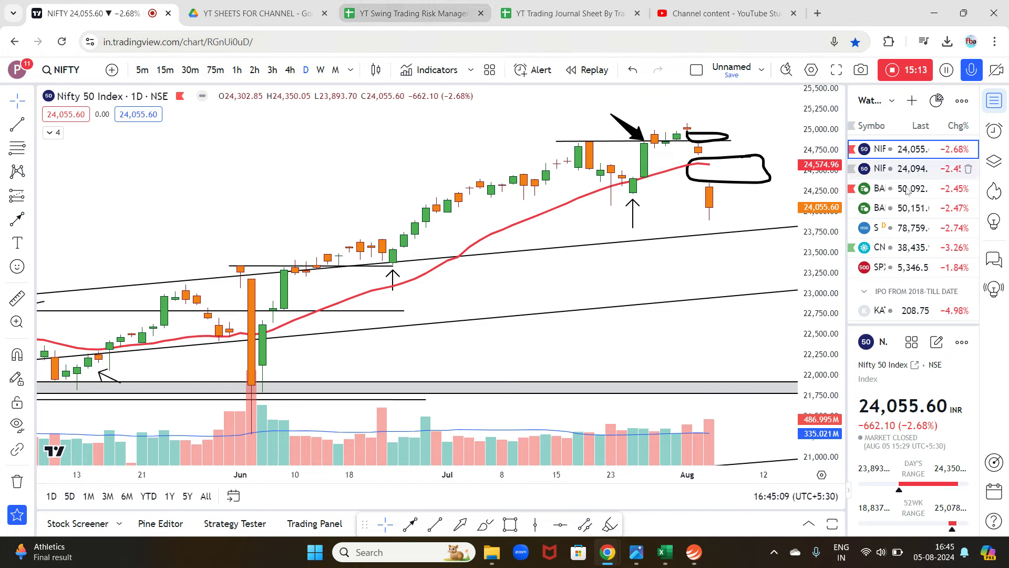
Switch to the trading journal spreadsheet and review the scrip and buy date cells of the DIXON entry and the empty row below
click(400, 13)
click(562, 13)
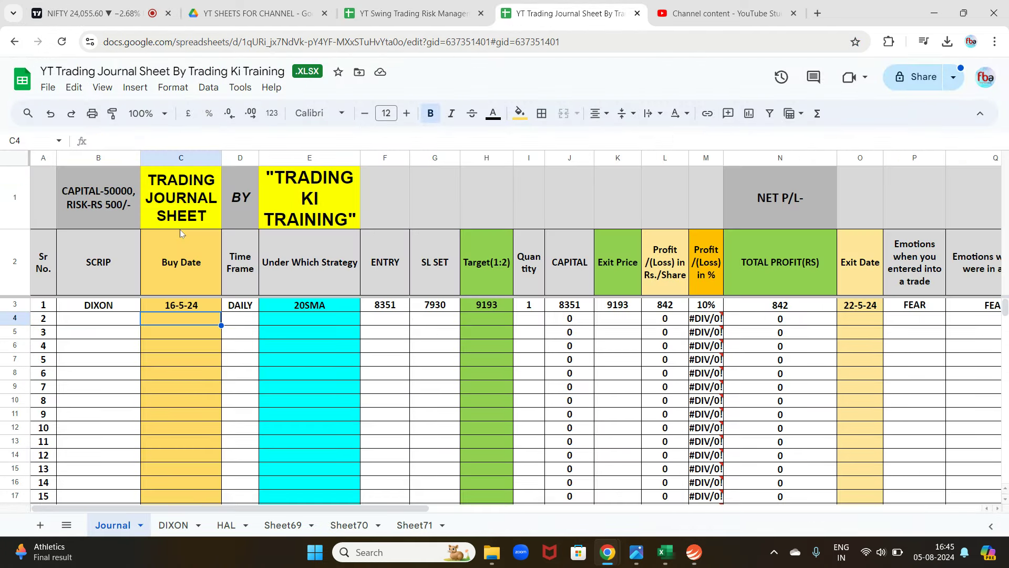
click(114, 321)
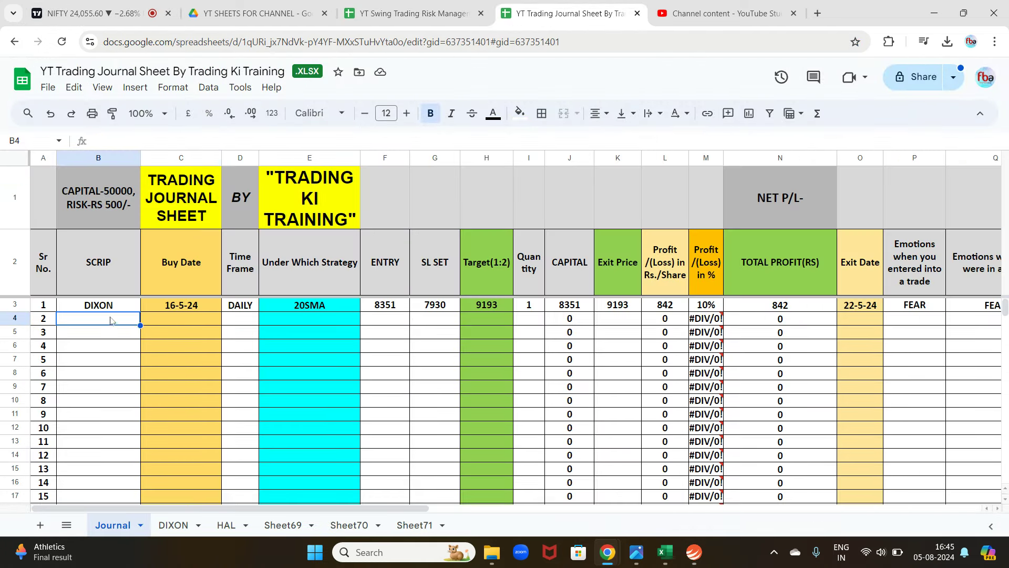
click(268, 307)
click(167, 310)
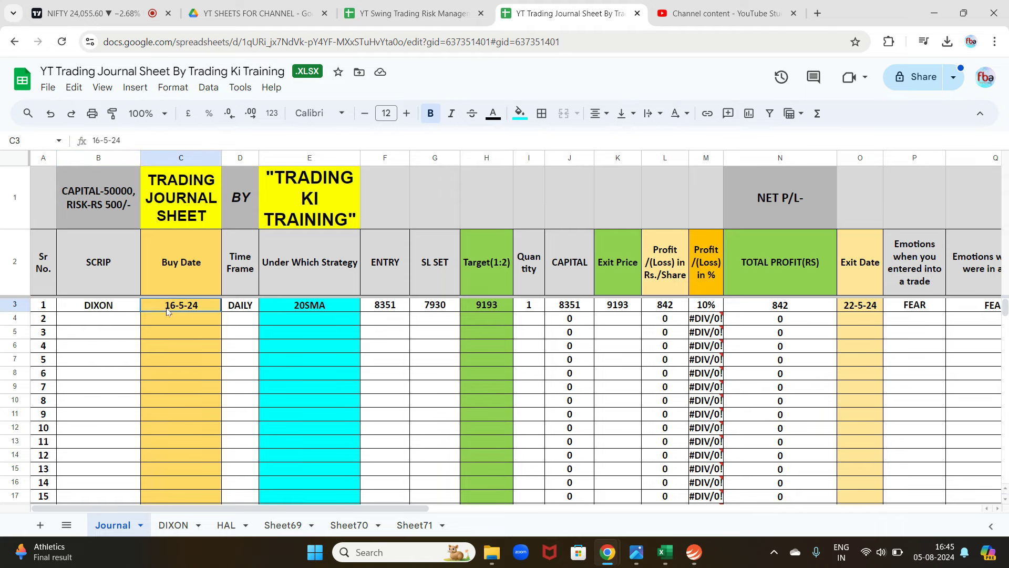
click(109, 306)
Switch to the swing trading risk management spreadsheet and review its editable capital, entry and stop loss cells
key(ctrl+shift+Tab)
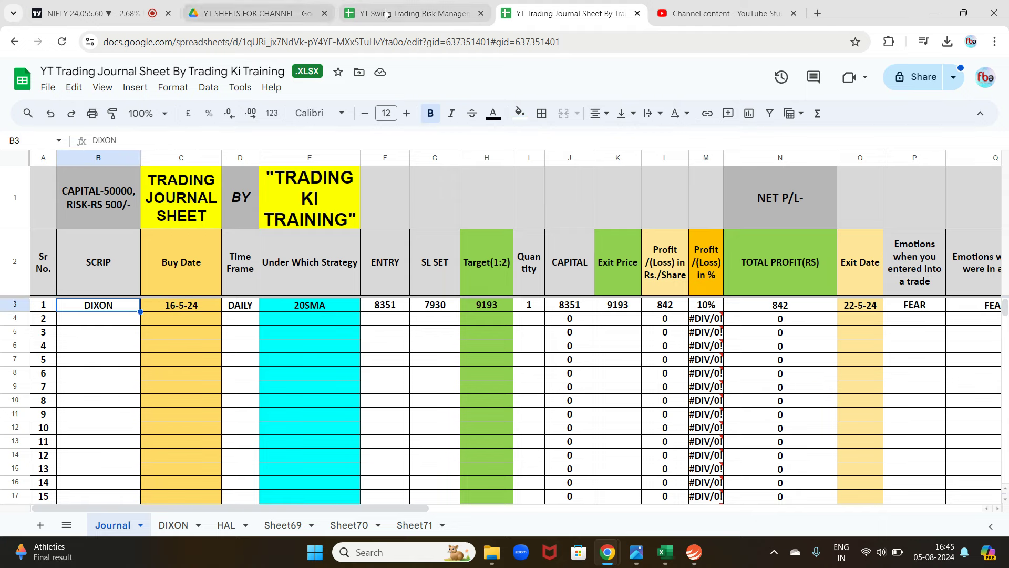
click(223, 262)
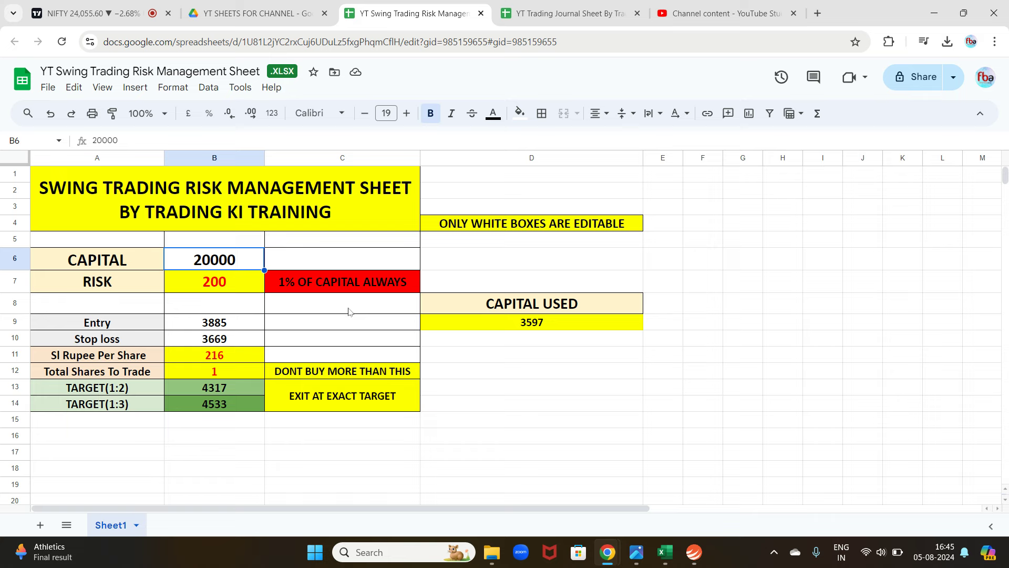
click(210, 323)
click(217, 340)
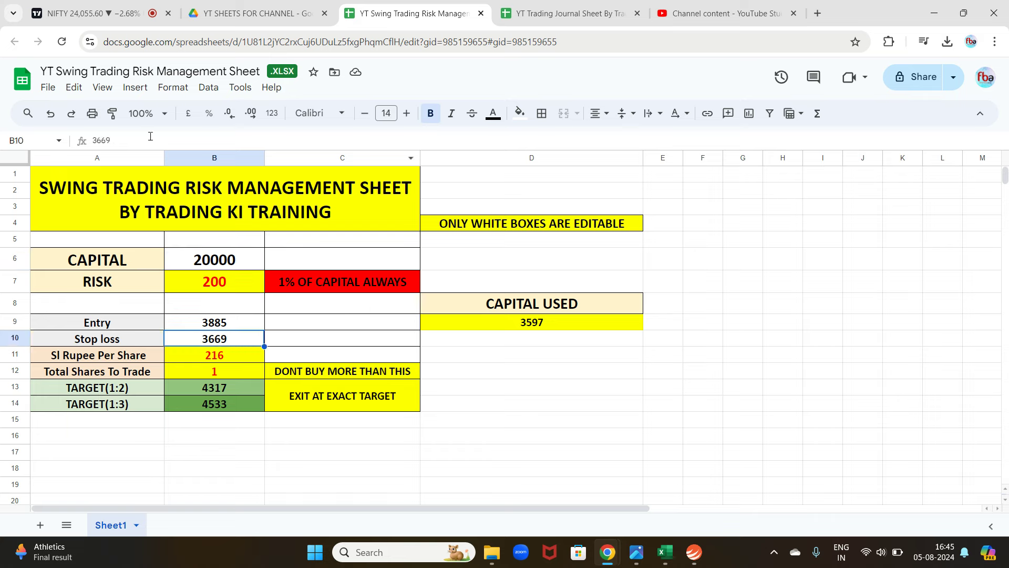
click(192, 265)
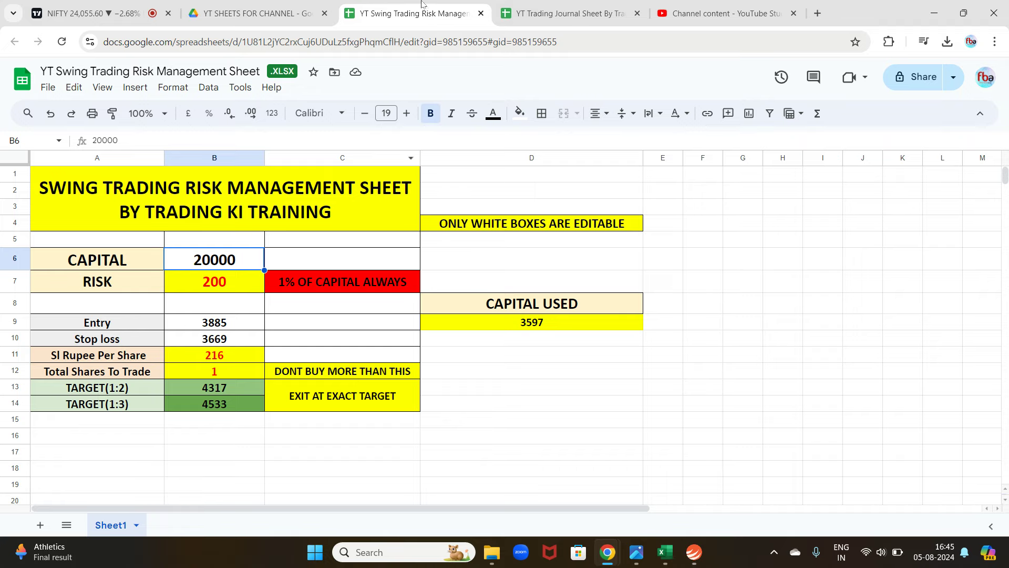
Alternate between the trading journal and the risk management sheet to compare them, and return to the Nifty 50 Index chart
click(549, 11)
click(444, 13)
click(536, 12)
click(425, 13)
click(537, 10)
click(415, 13)
click(89, 14)
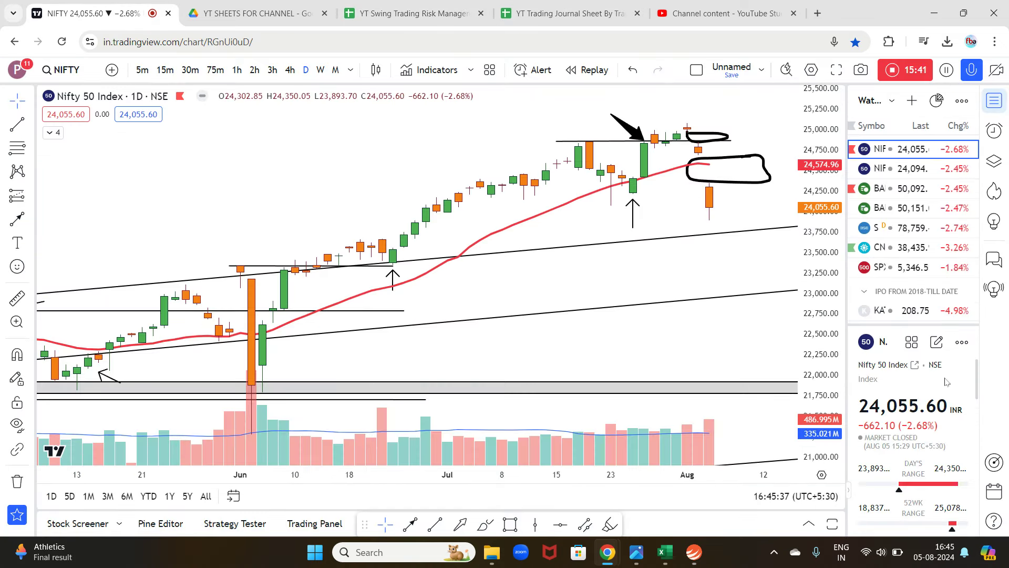